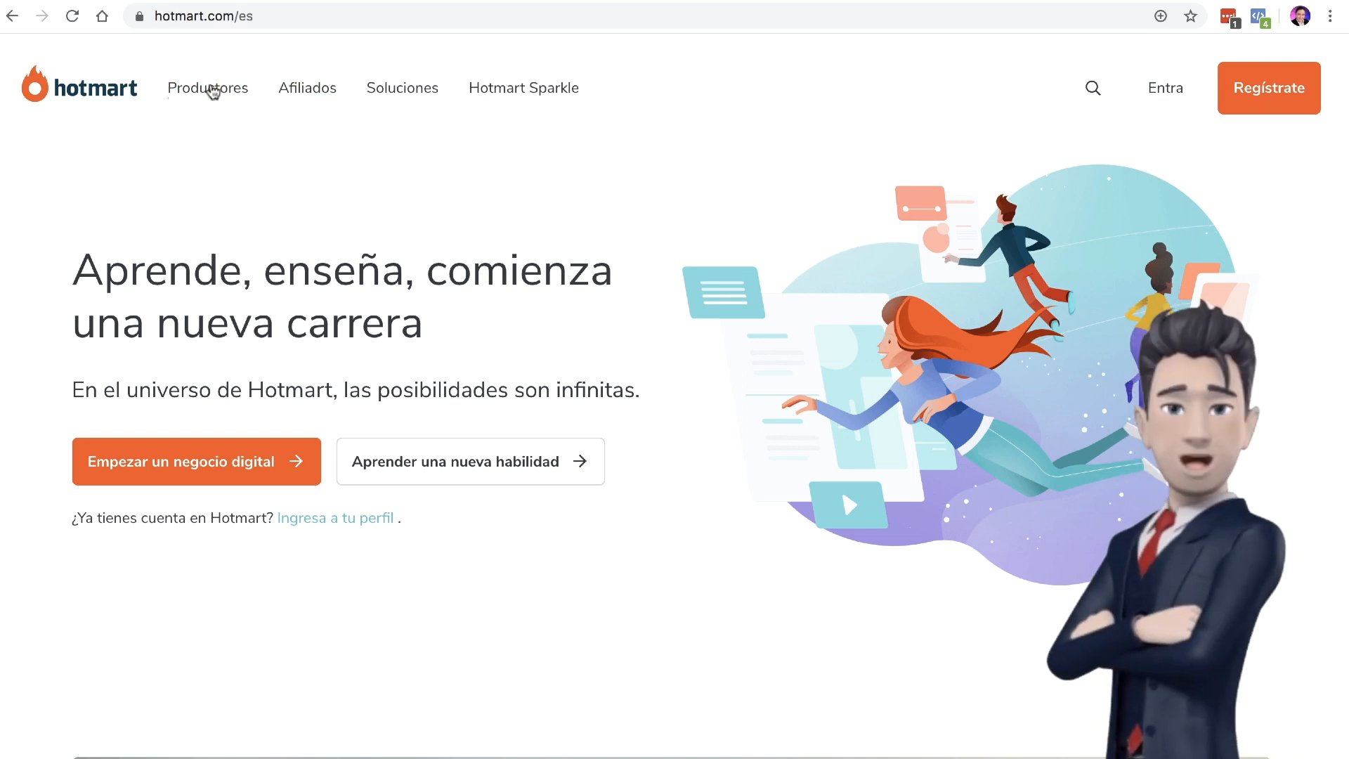
Open the account sign-up form from Hotmart's page for product producers and highlight the question about what is sought on Hotmart
click(208, 88)
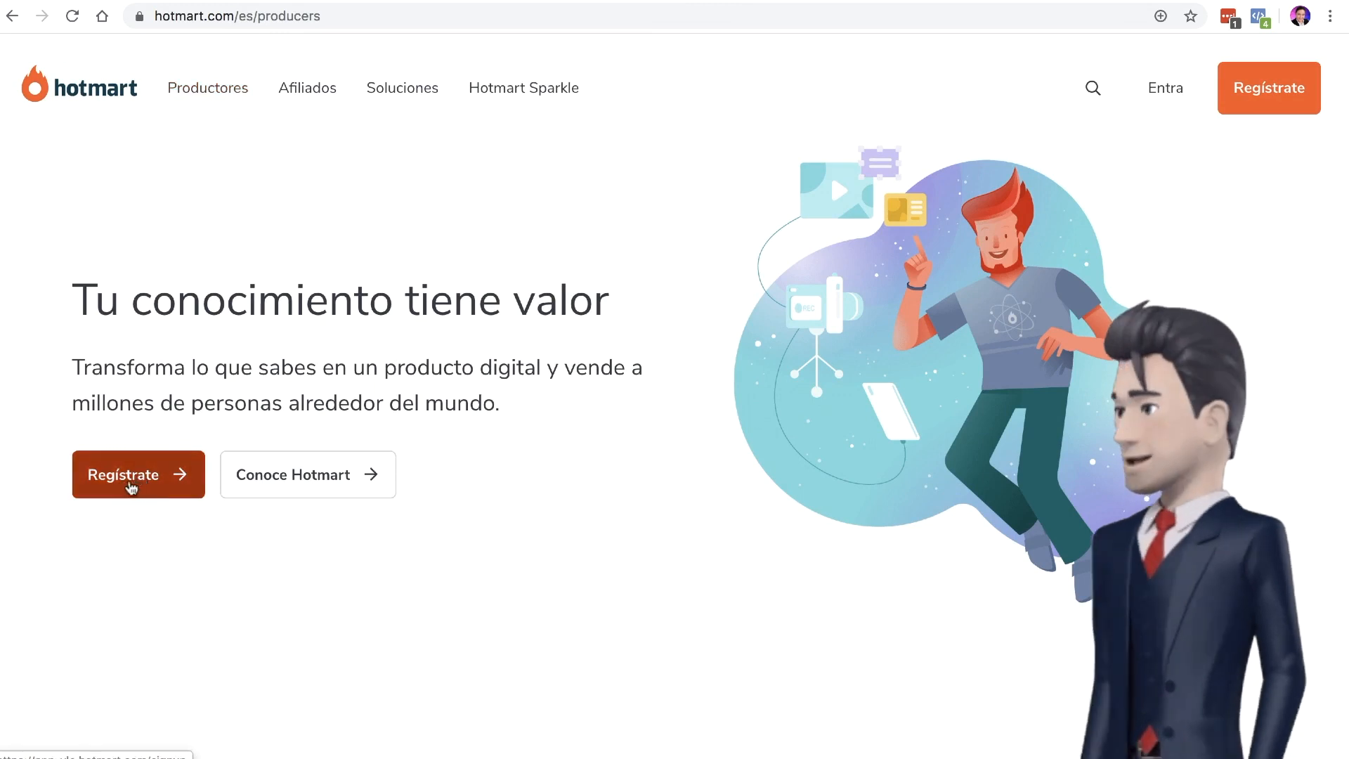
click(133, 482)
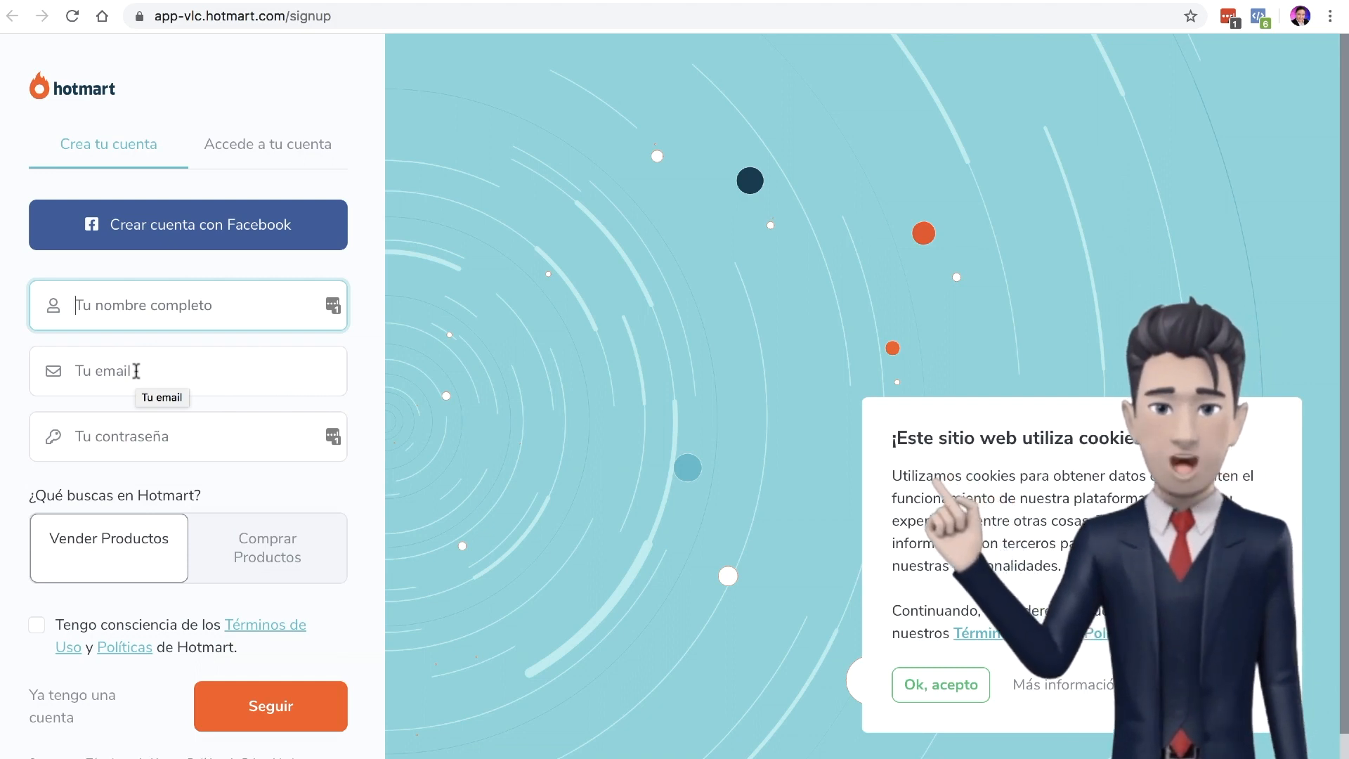
drag(204, 496, 35, 485)
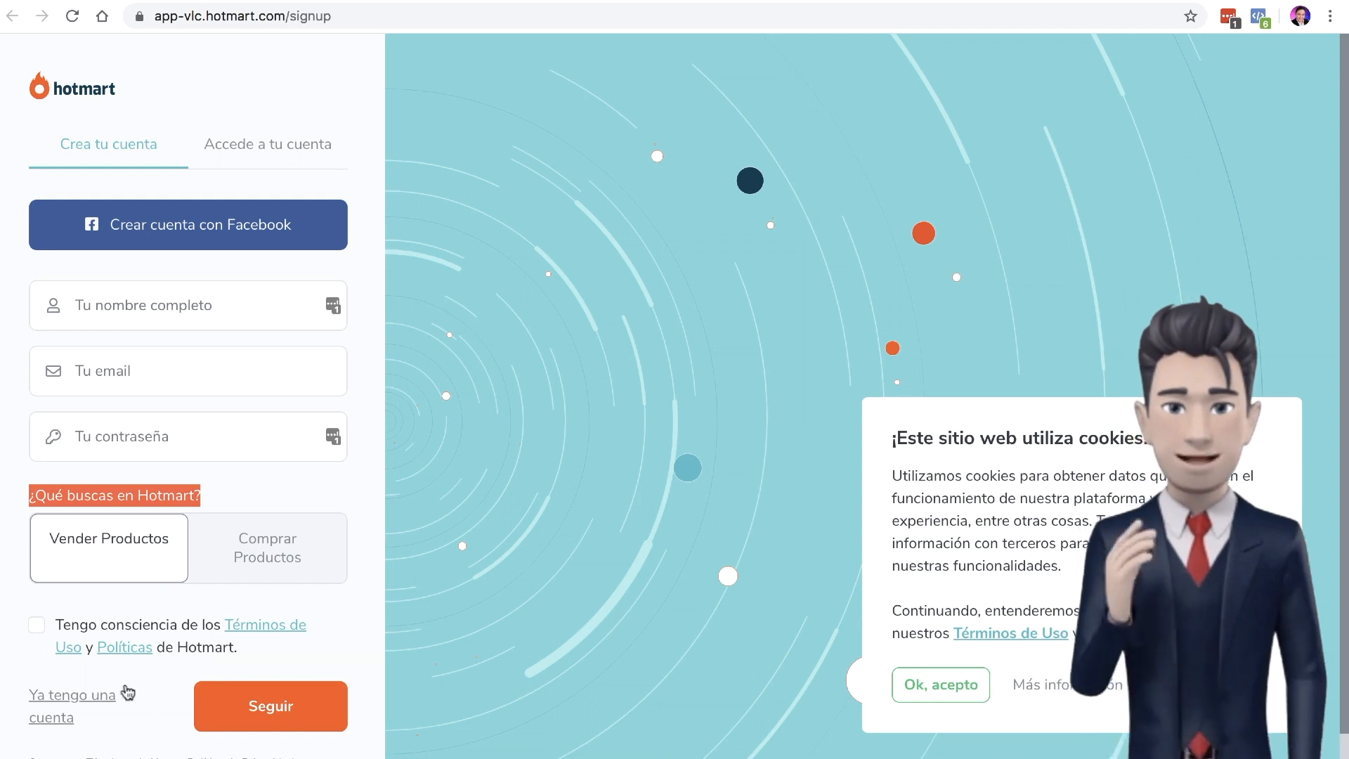
Switch to the existing-account login, fill in the saved username and account password, and sign in
click(267, 149)
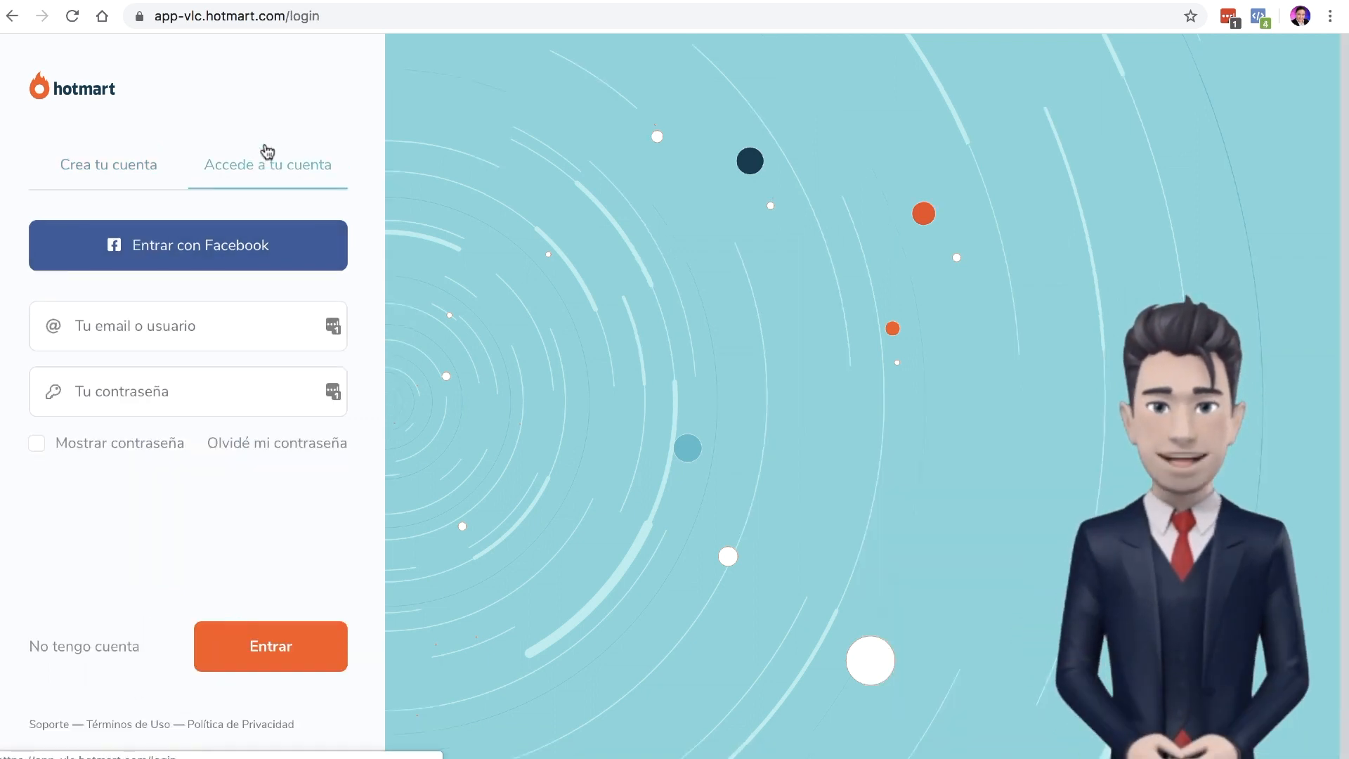
click(332, 327)
click(271, 646)
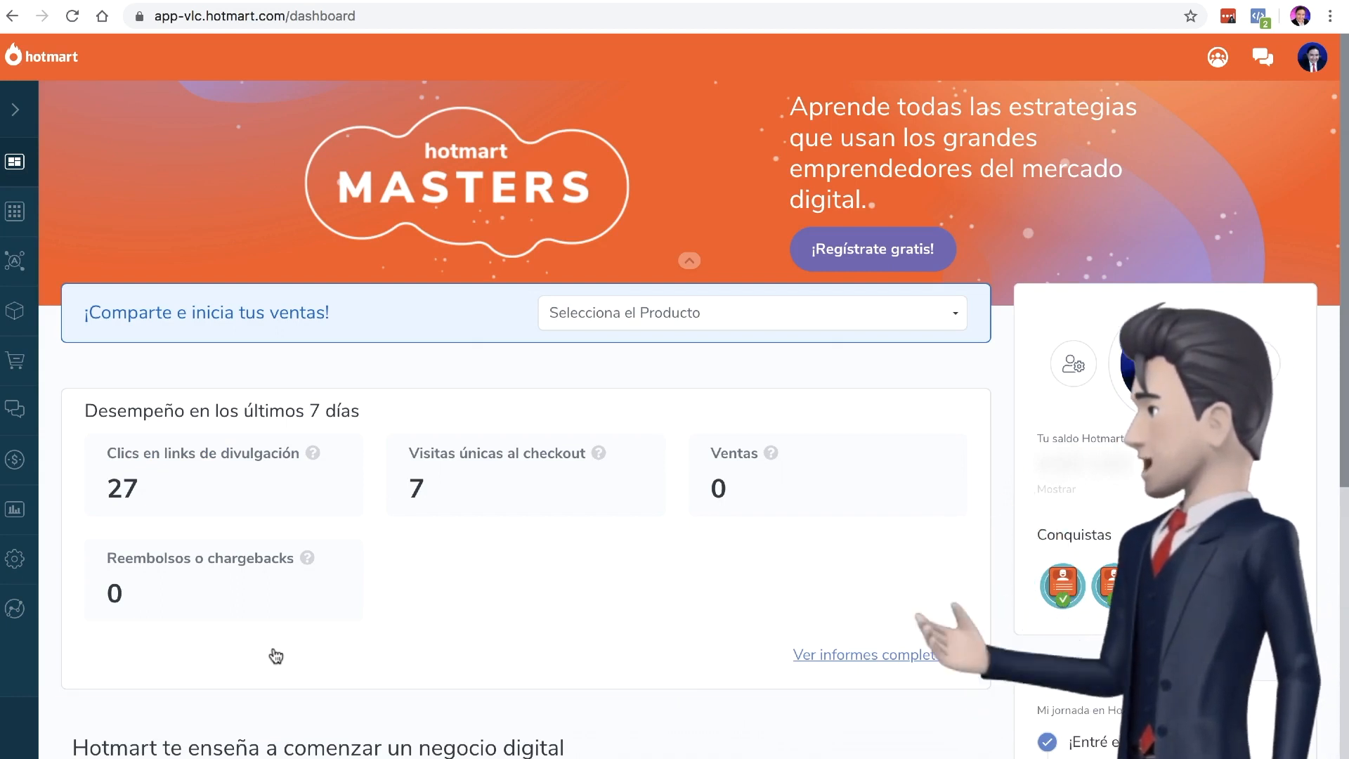
Open the form for registering a new product
mouse_move(30, 230)
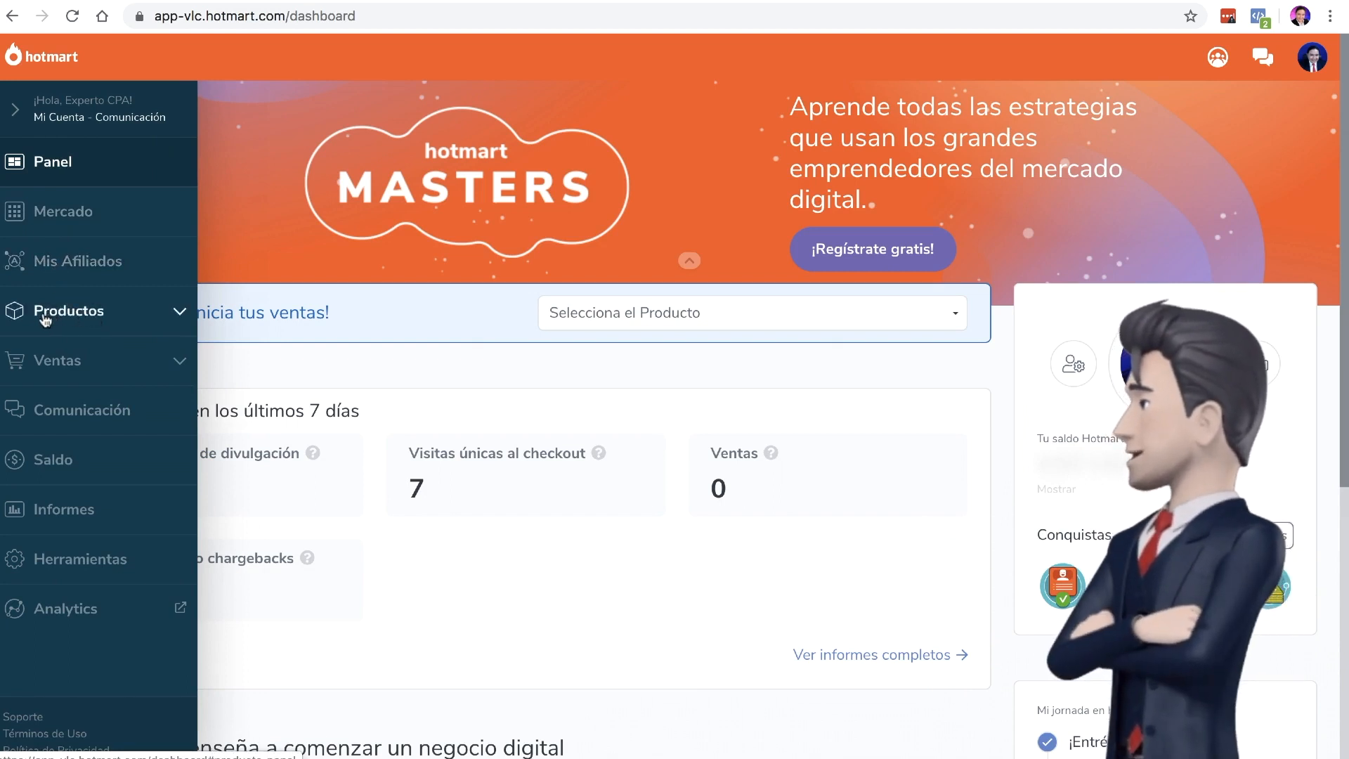
click(121, 317)
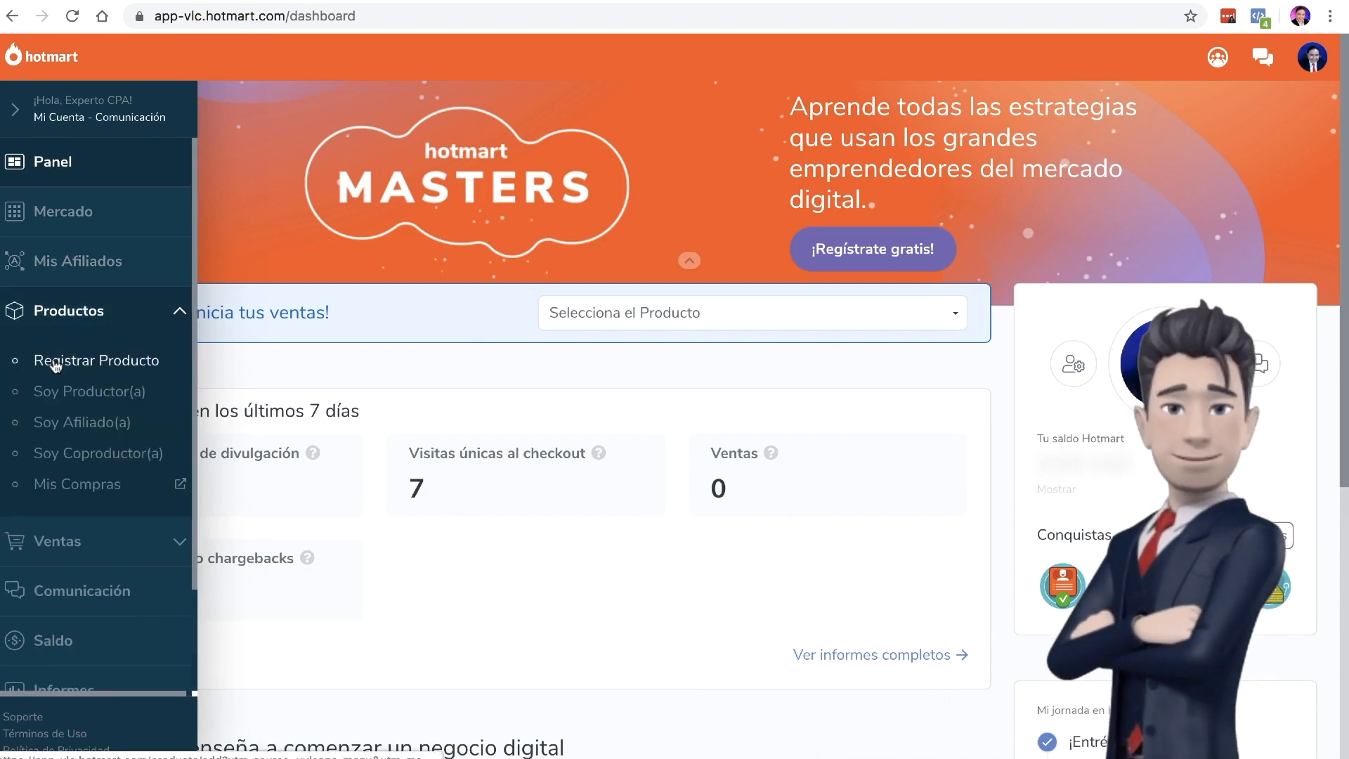
click(91, 362)
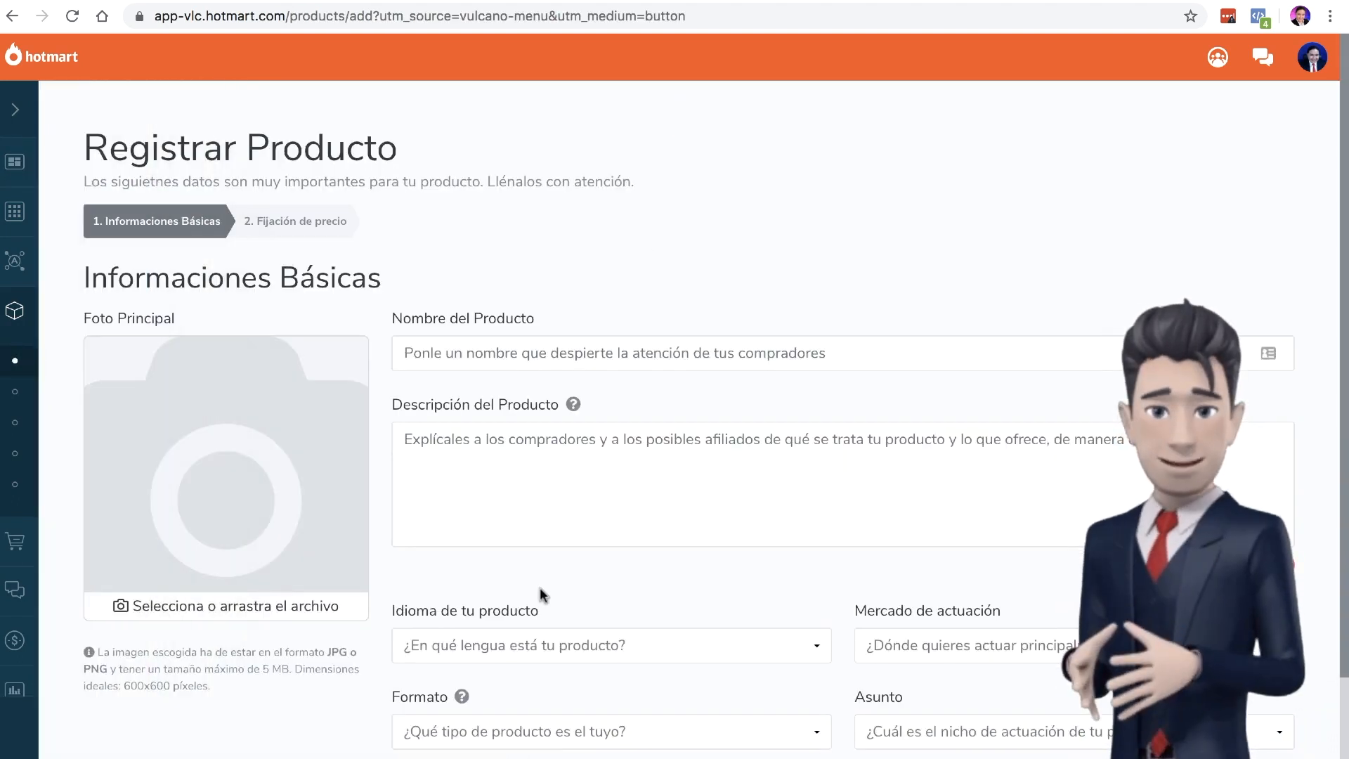
Name the product "Mentoria ExpertoCPA", add its main photo, and enter a description of the Facebook Ads and CPA marketing course
drag(398, 318, 553, 328)
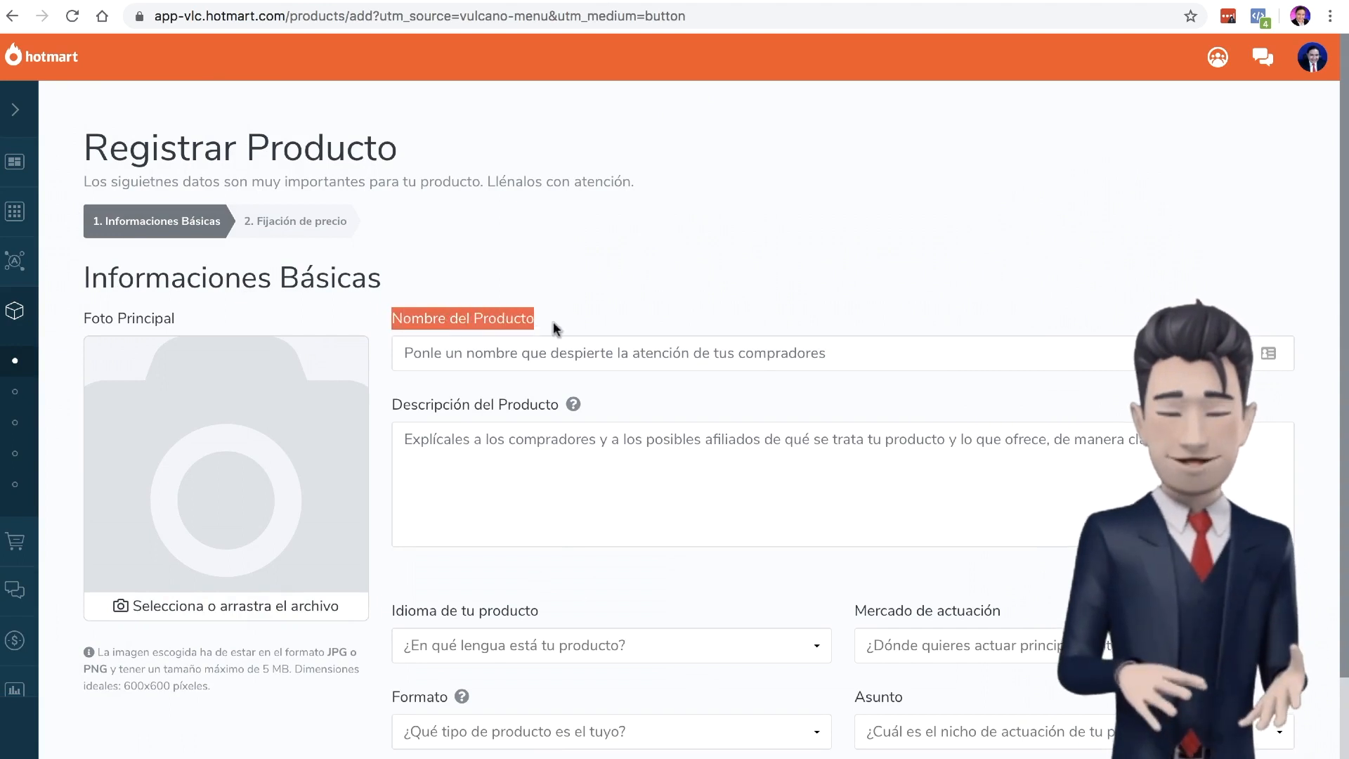
drag(403, 404, 551, 407)
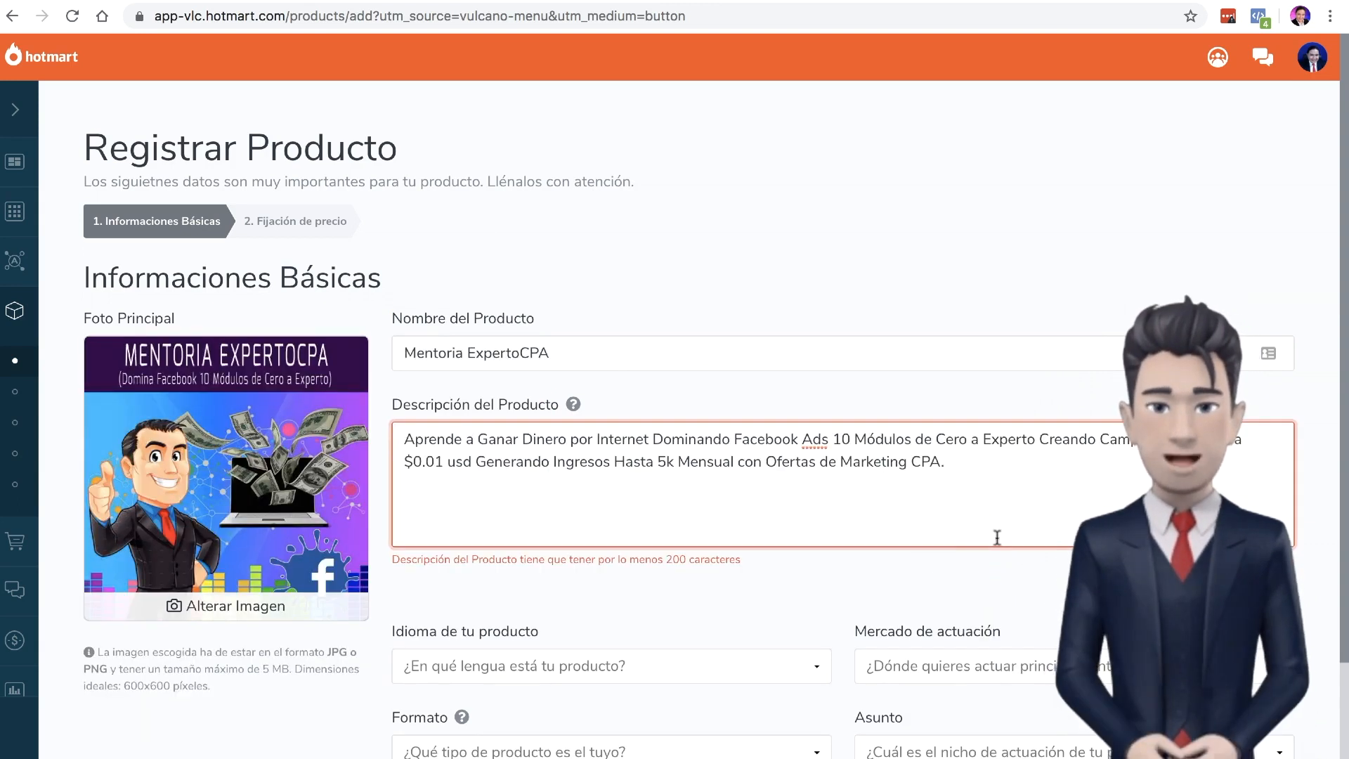
Set the product's language to Español and its target market to México
scroll(819, 618, down, 3)
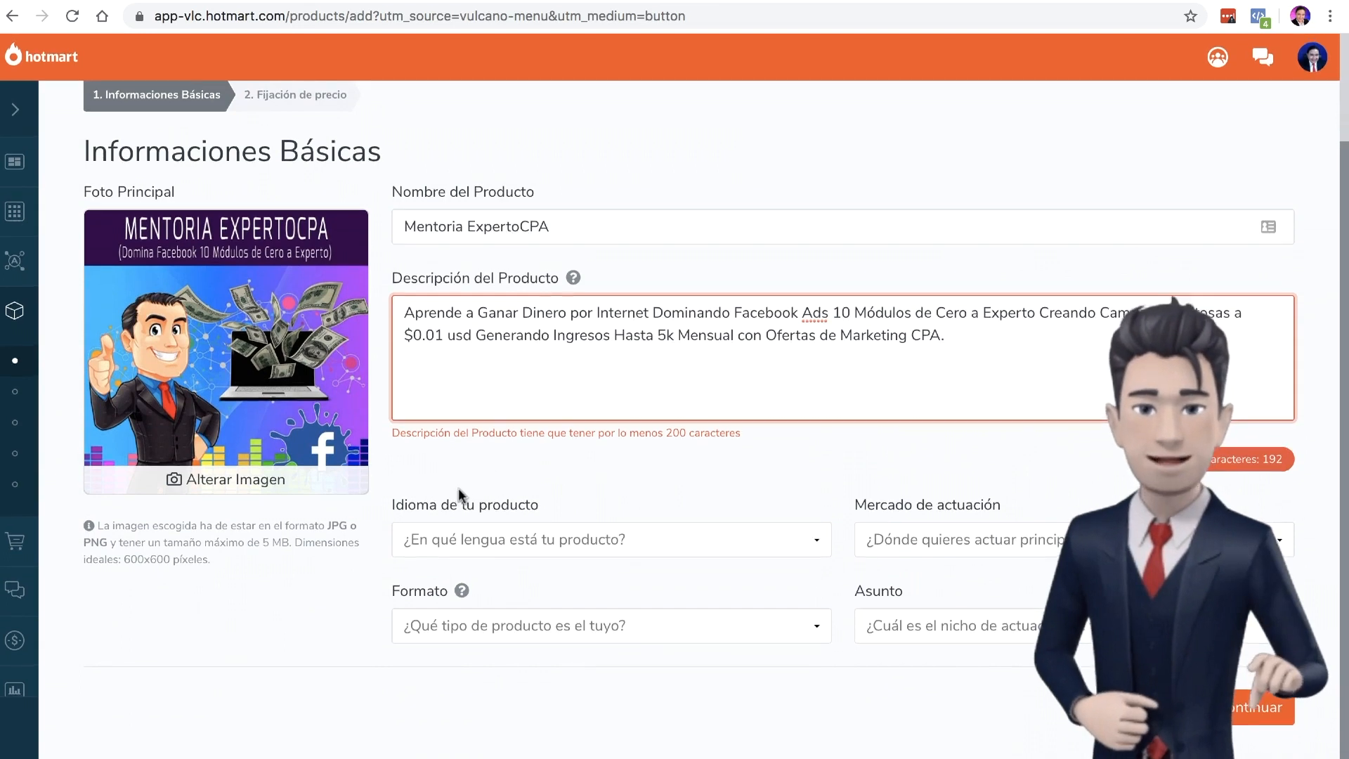
click(551, 540)
click(503, 596)
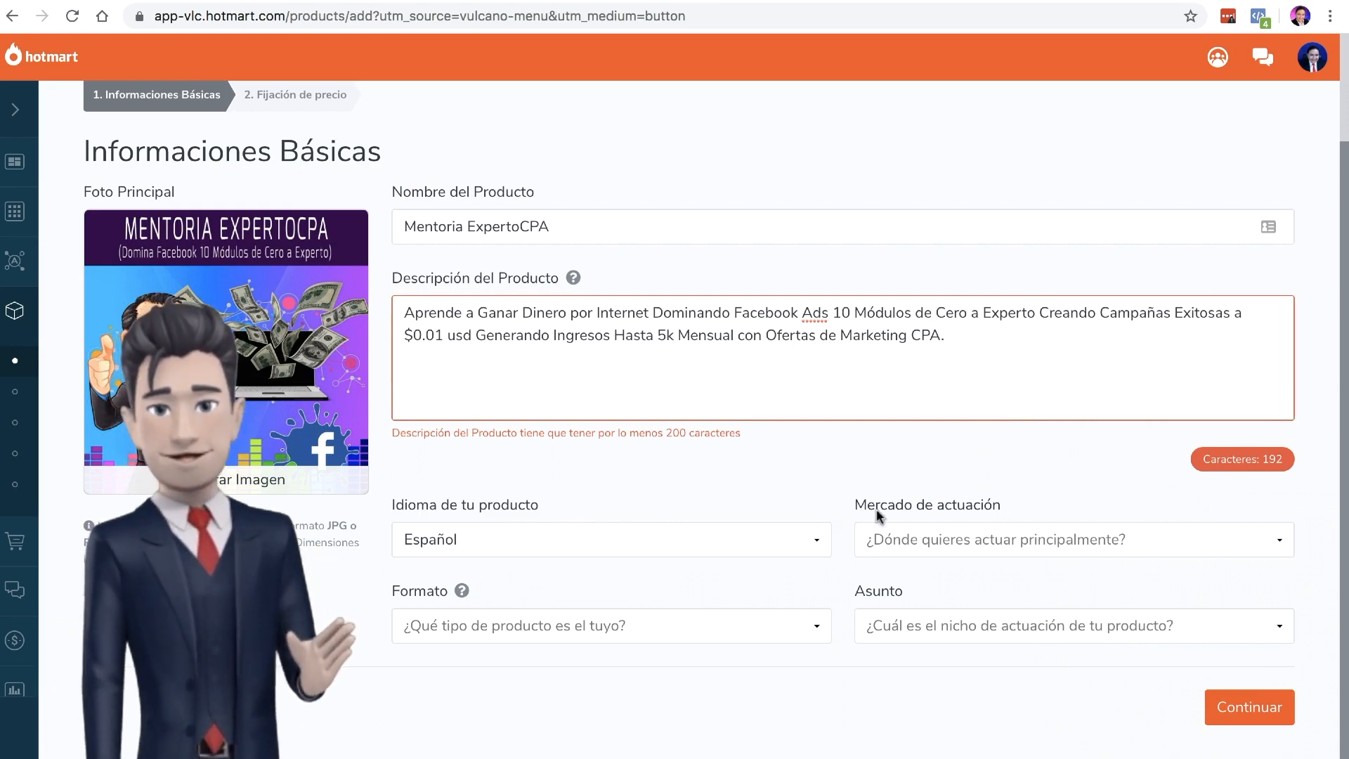
click(929, 538)
scroll(1009, 610, down, 20)
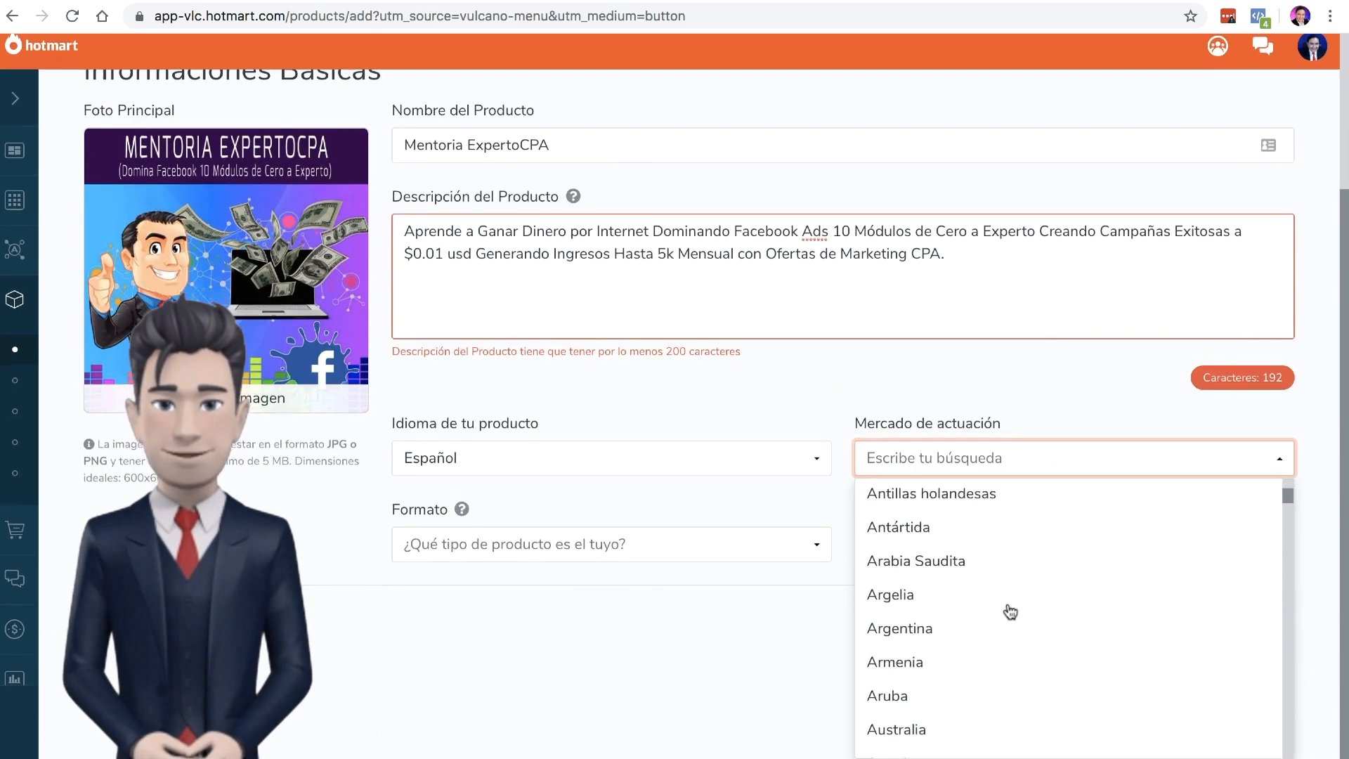
scroll(1012, 610, down, 20)
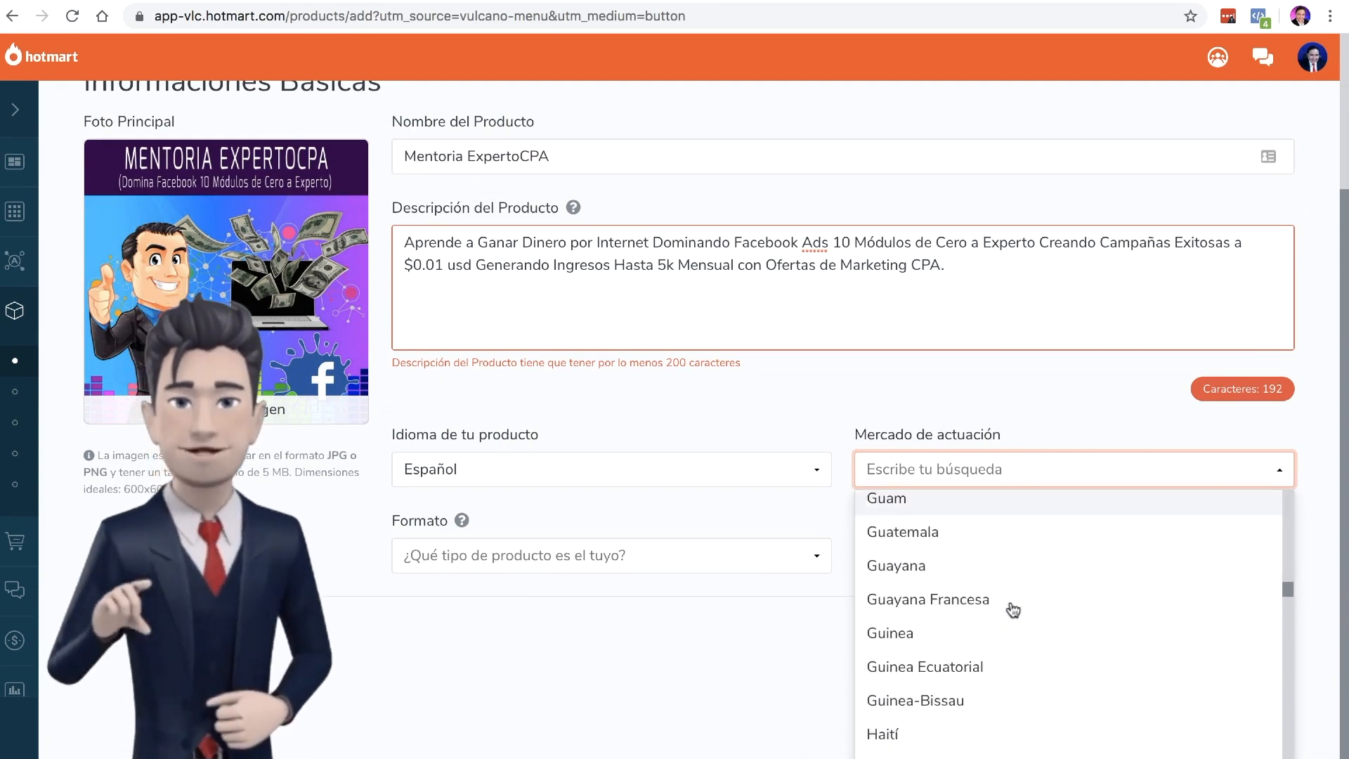
click(886, 653)
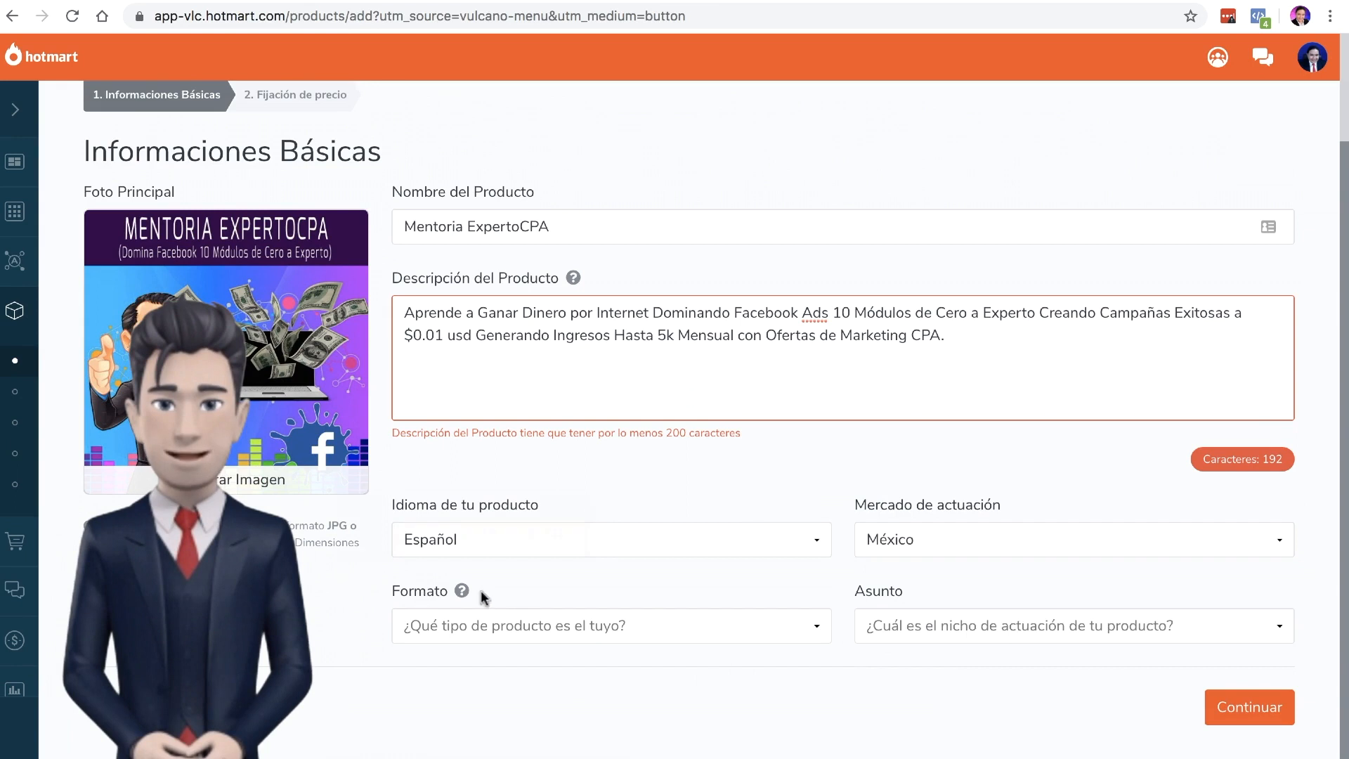
Set the format to "Cursos online, Área de Miembros, Servicios de Suscripción" and the subject to Internet, and continue to pricing
click(720, 636)
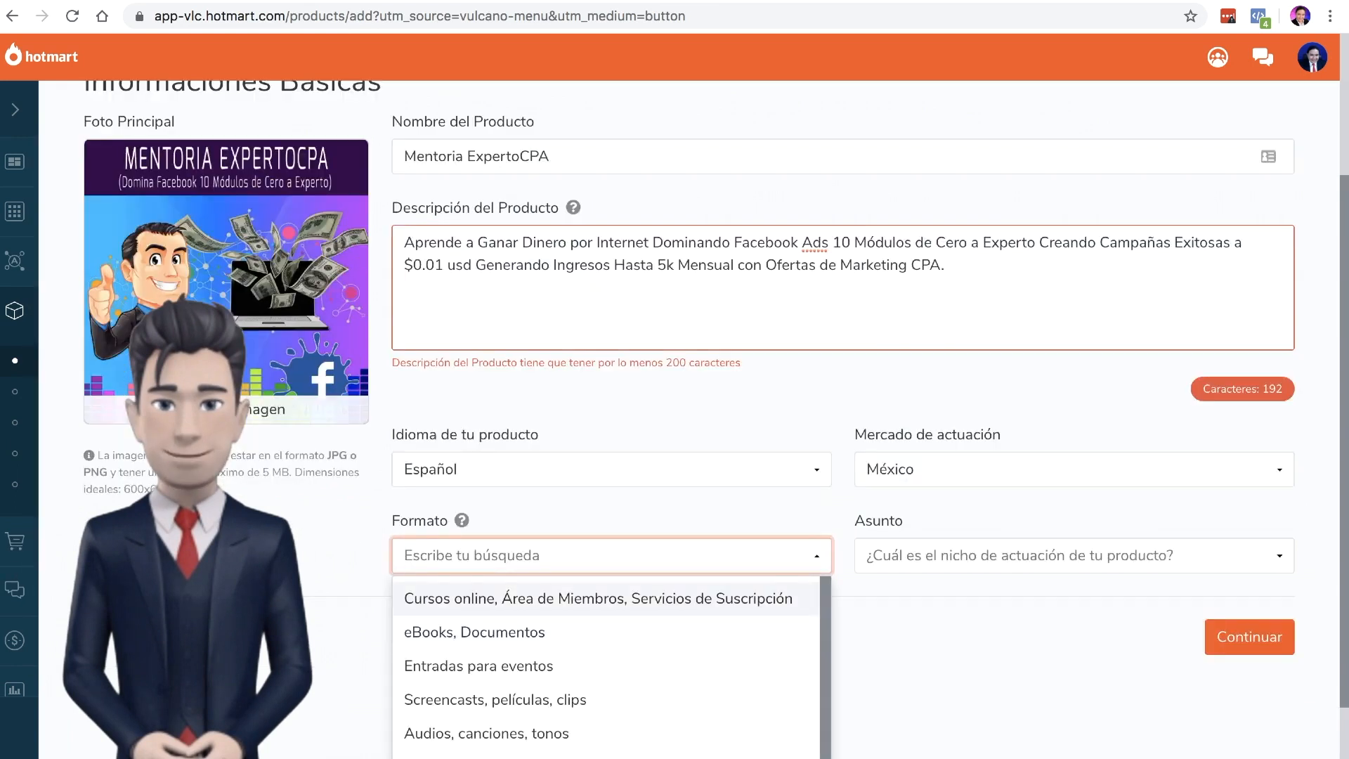
scroll(340, 569, down, 3)
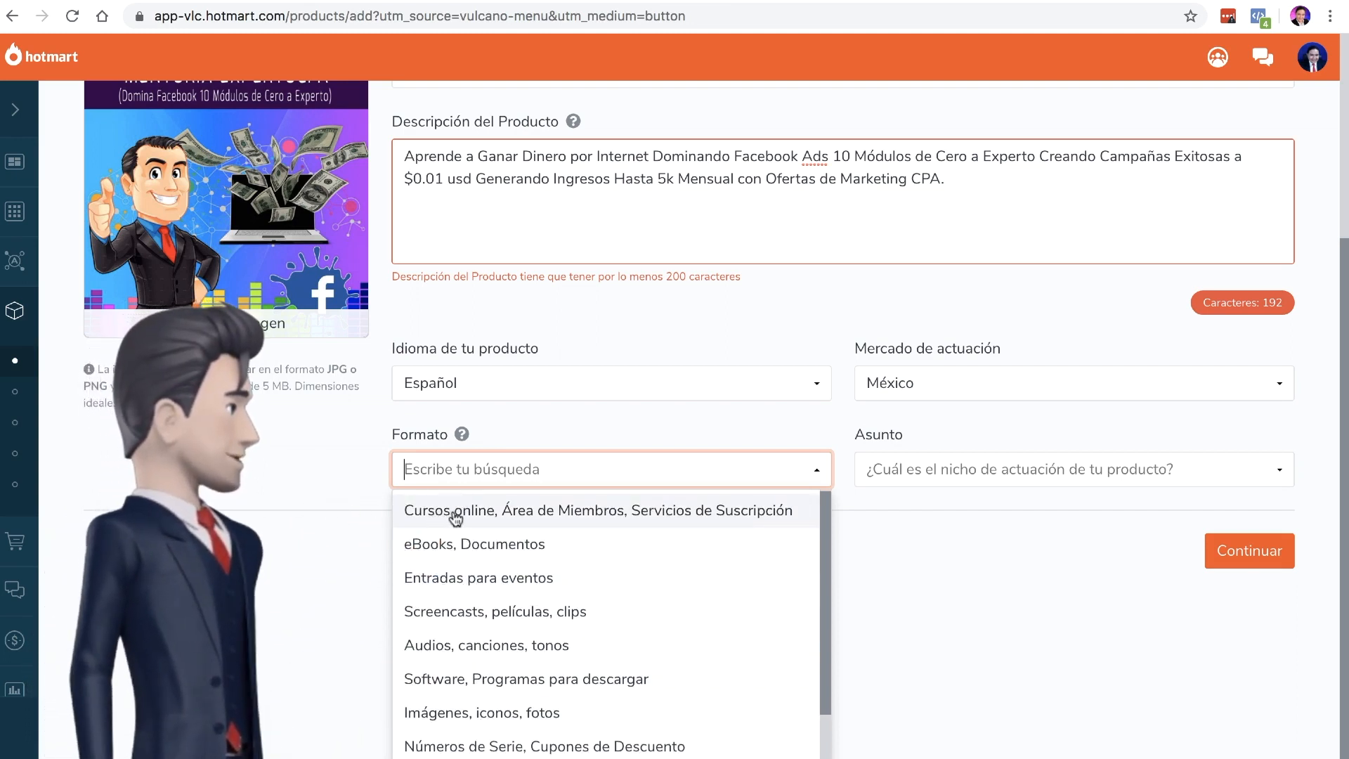
click(589, 513)
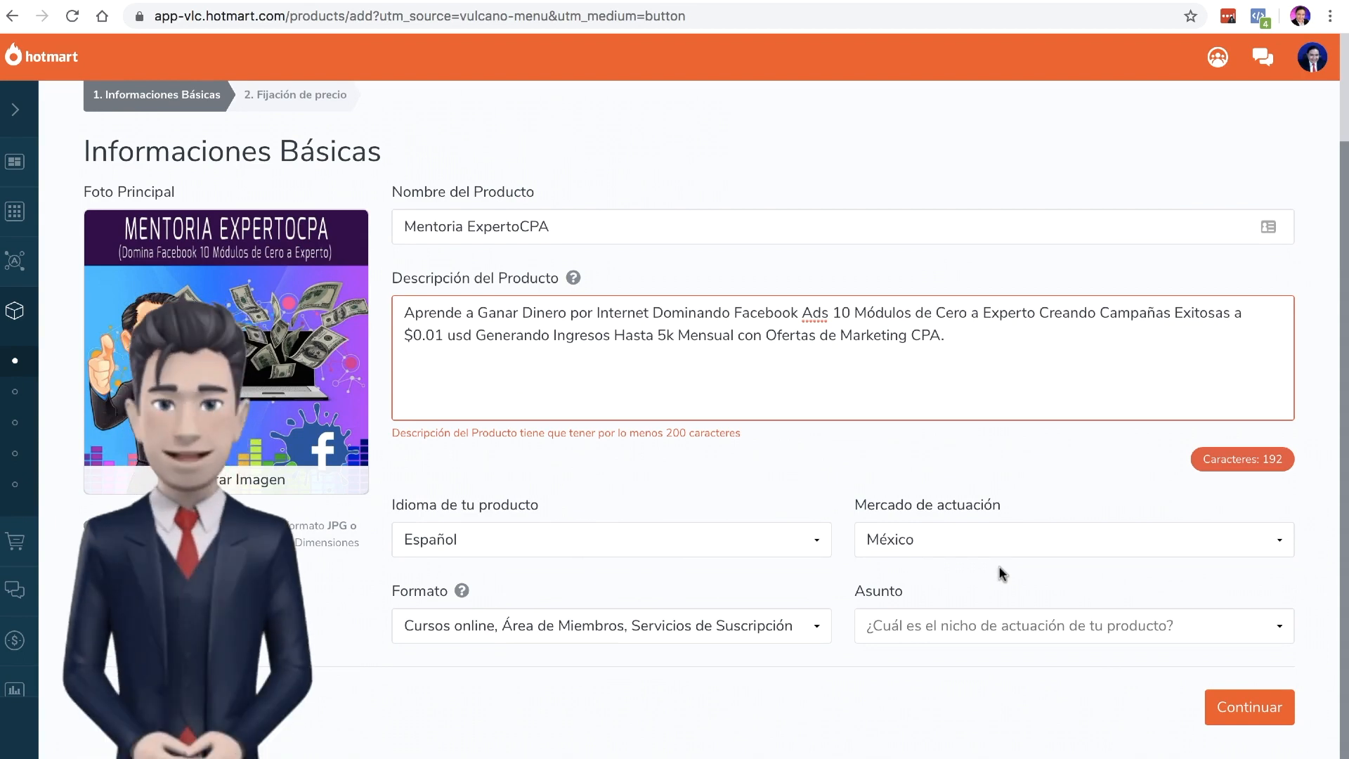
click(1003, 613)
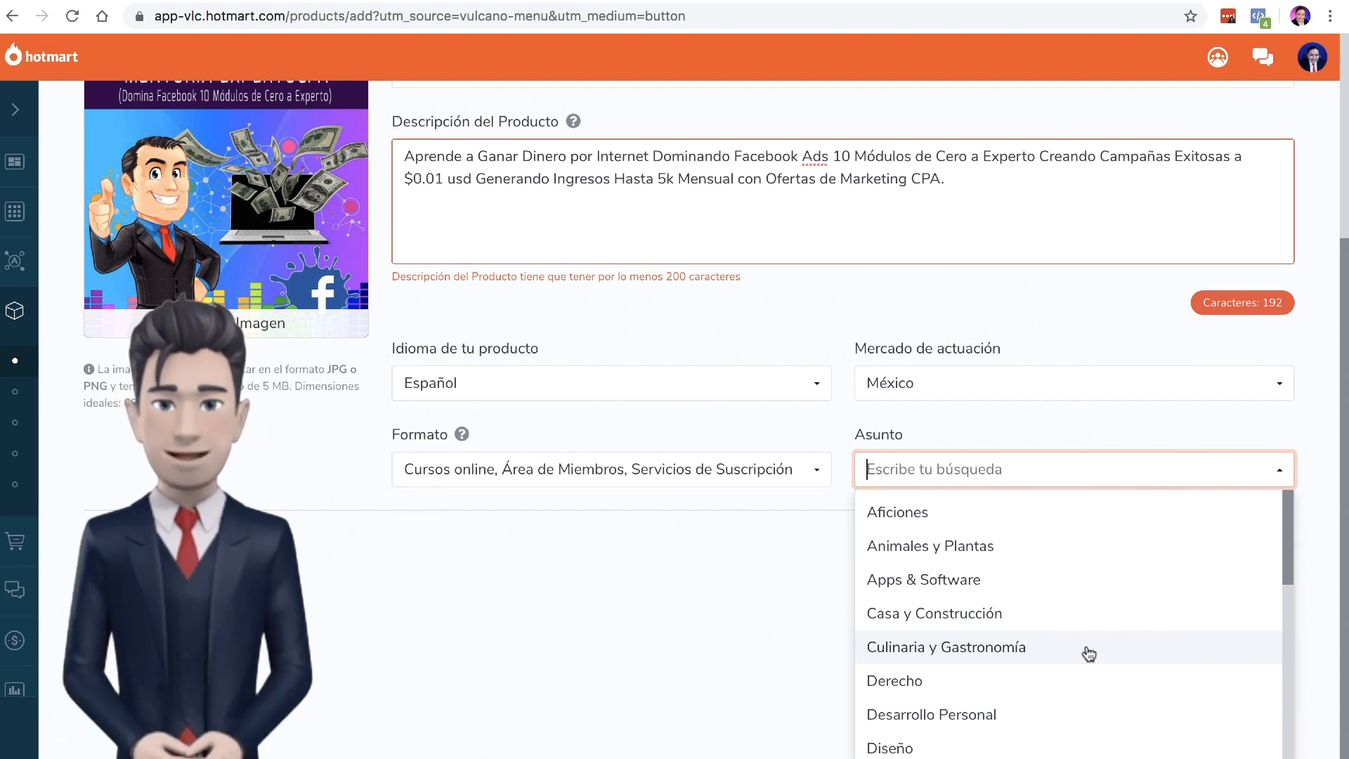
scroll(1088, 654, down, 3)
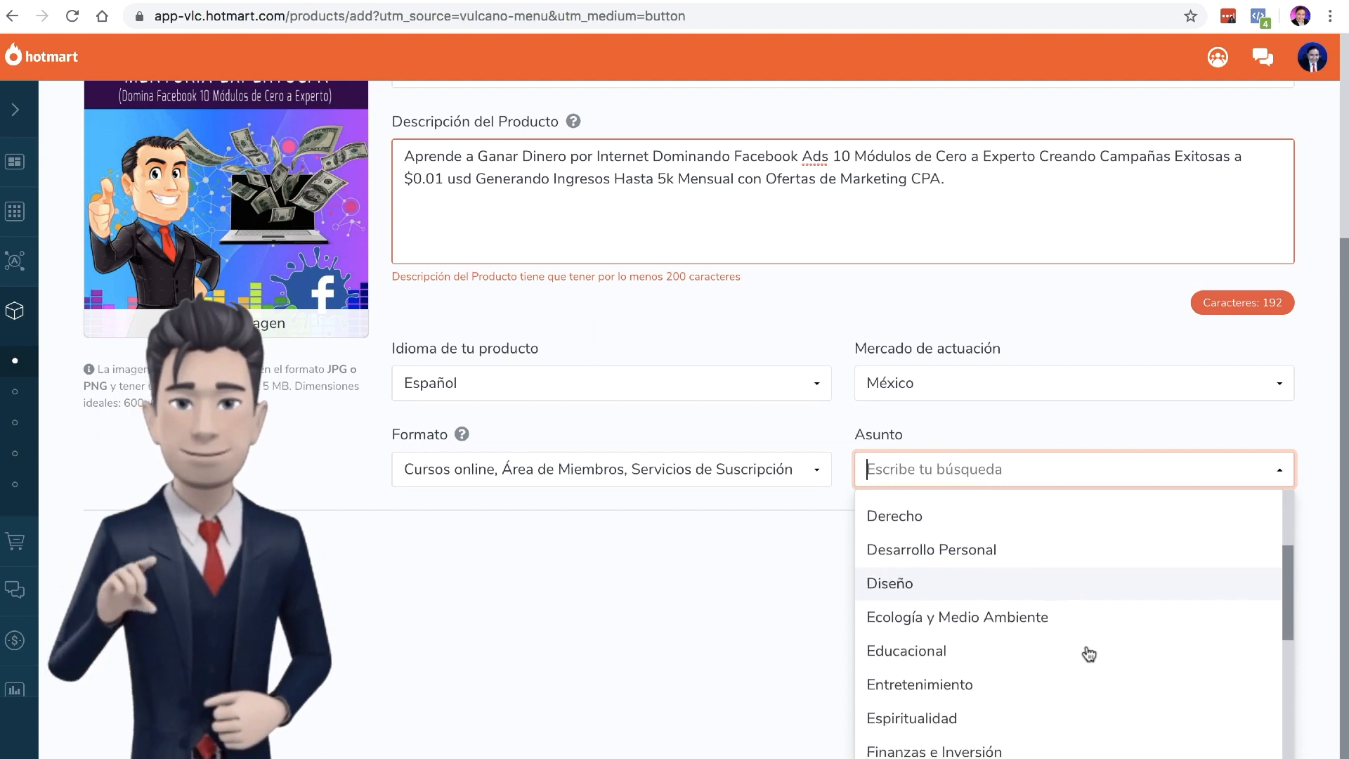
scroll(1088, 654, down, 1)
scroll(1084, 654, down, 5)
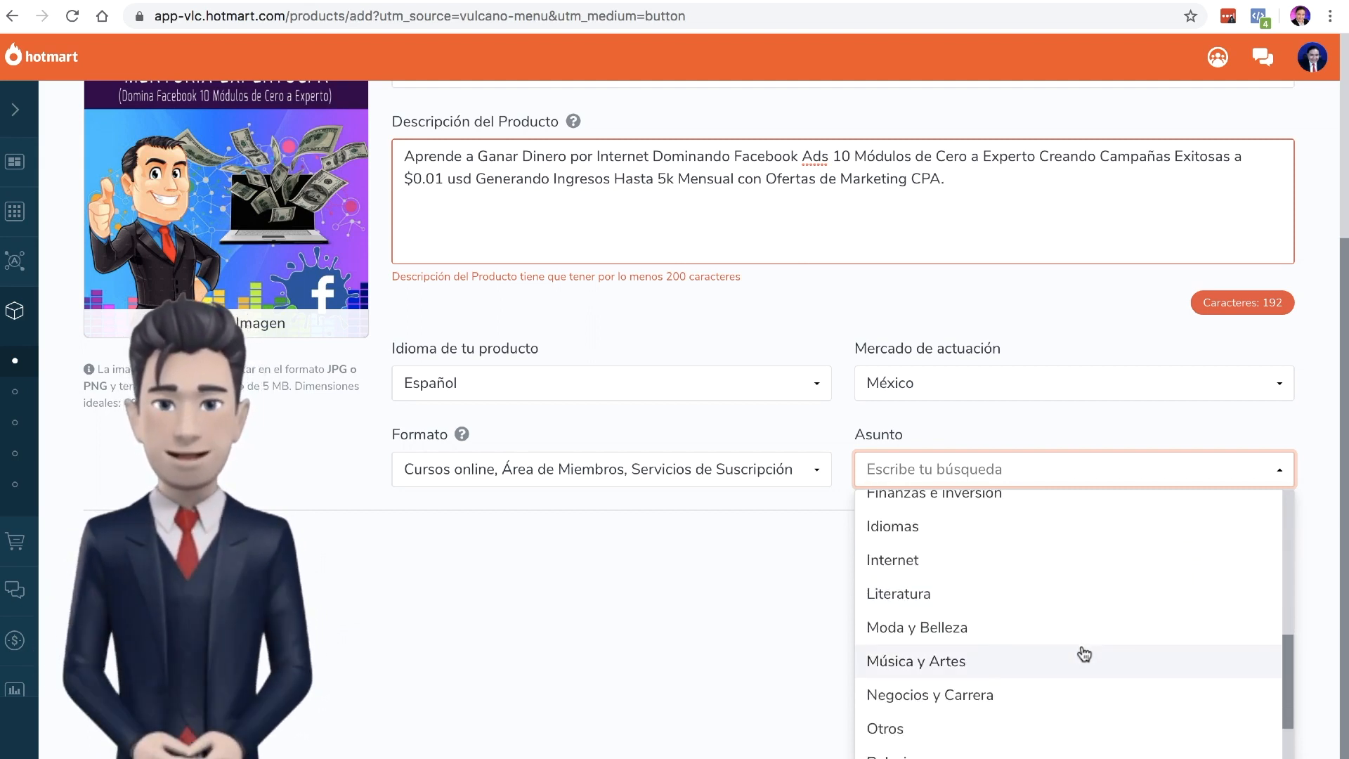
click(890, 562)
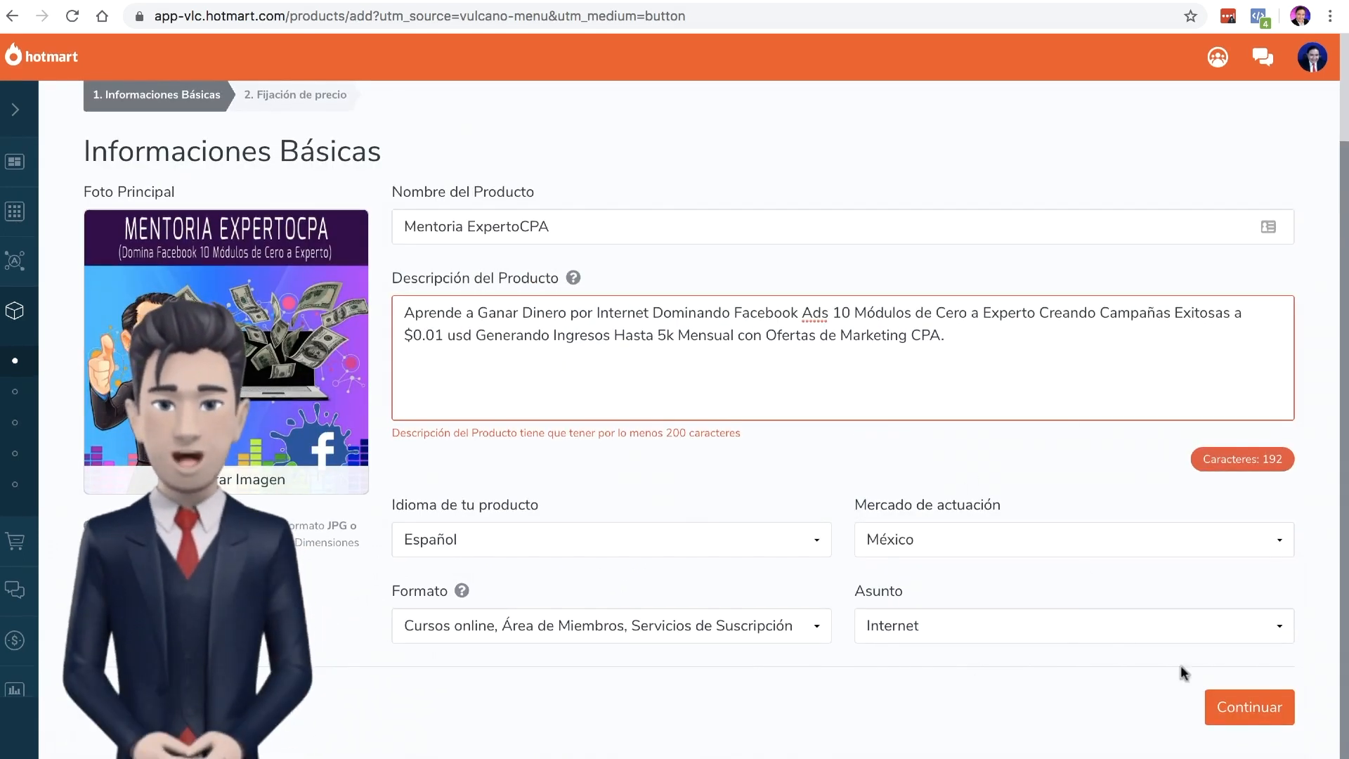
click(1258, 711)
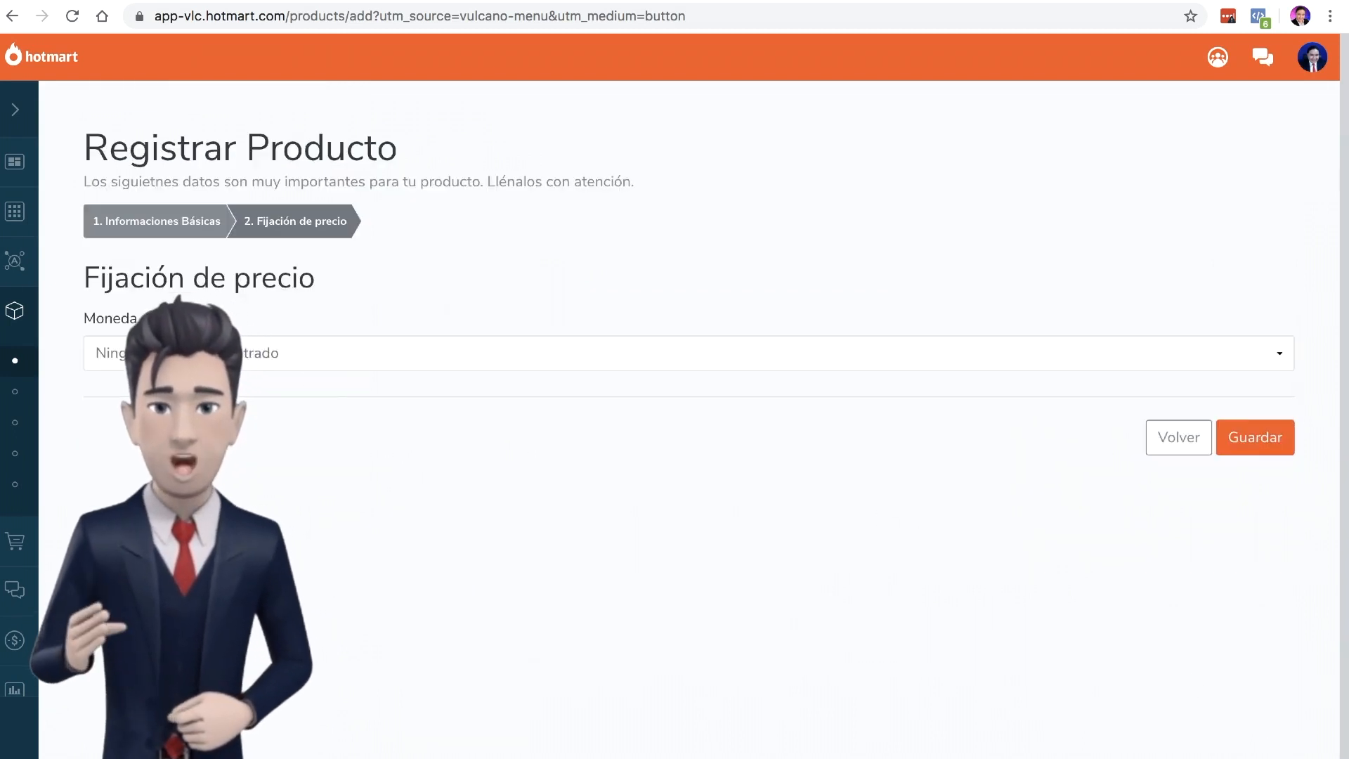
Set the product's currency to Dólar Americano and its payment method to Pago único (sin mensualidades)
click(322, 364)
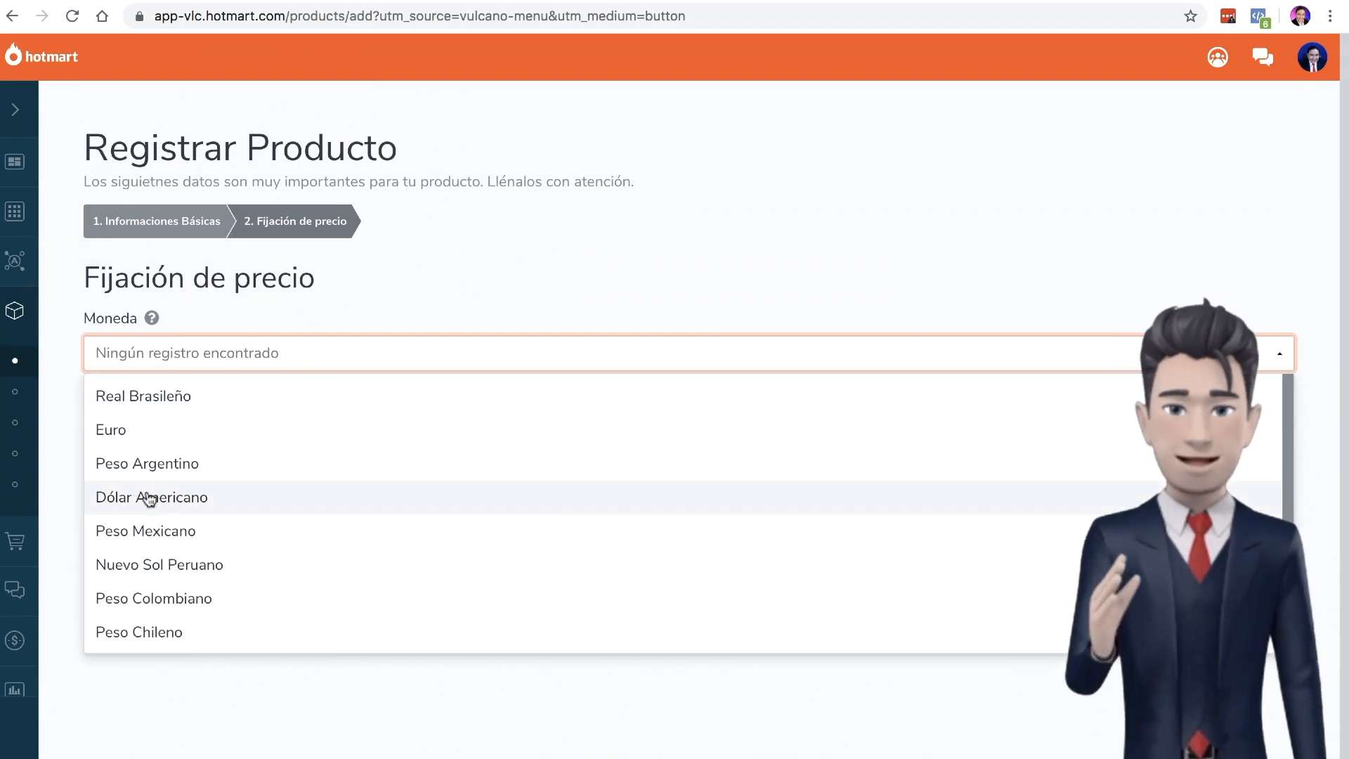
click(185, 504)
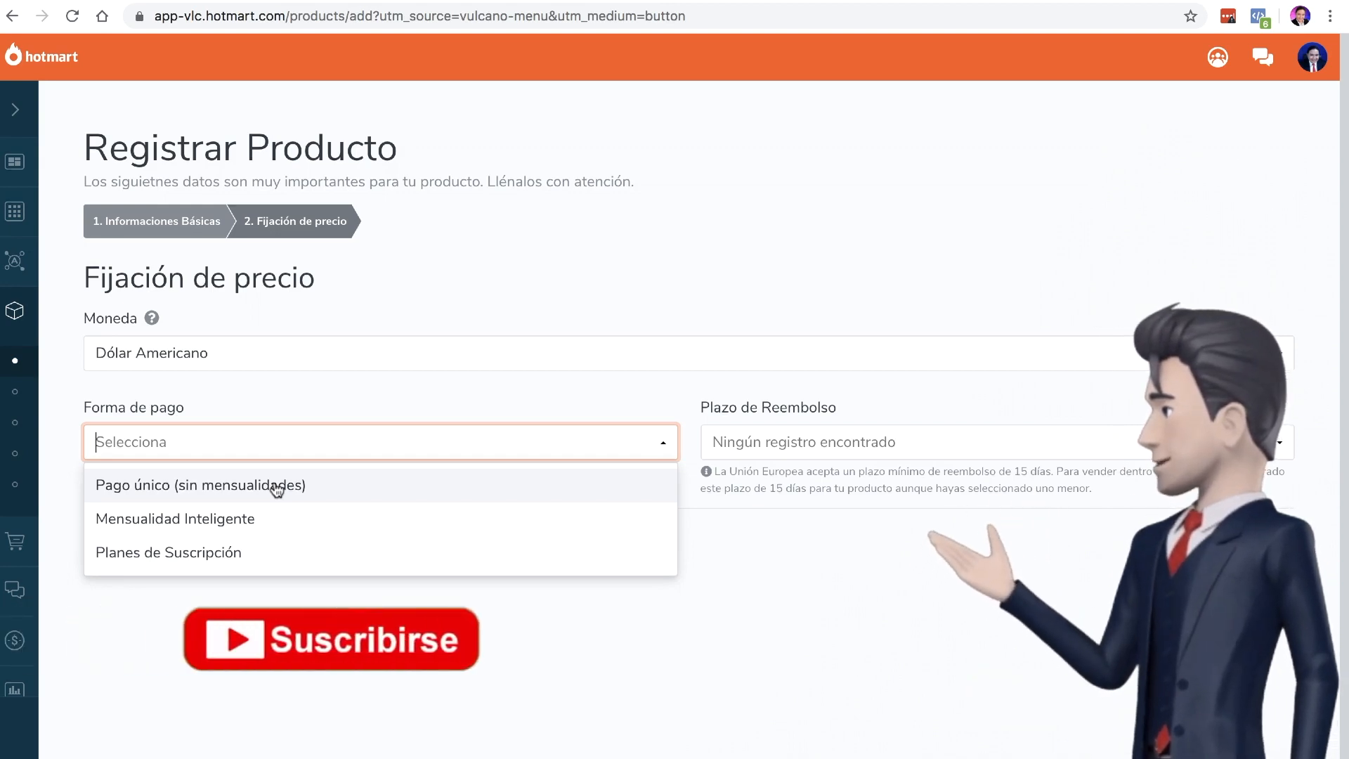
click(145, 485)
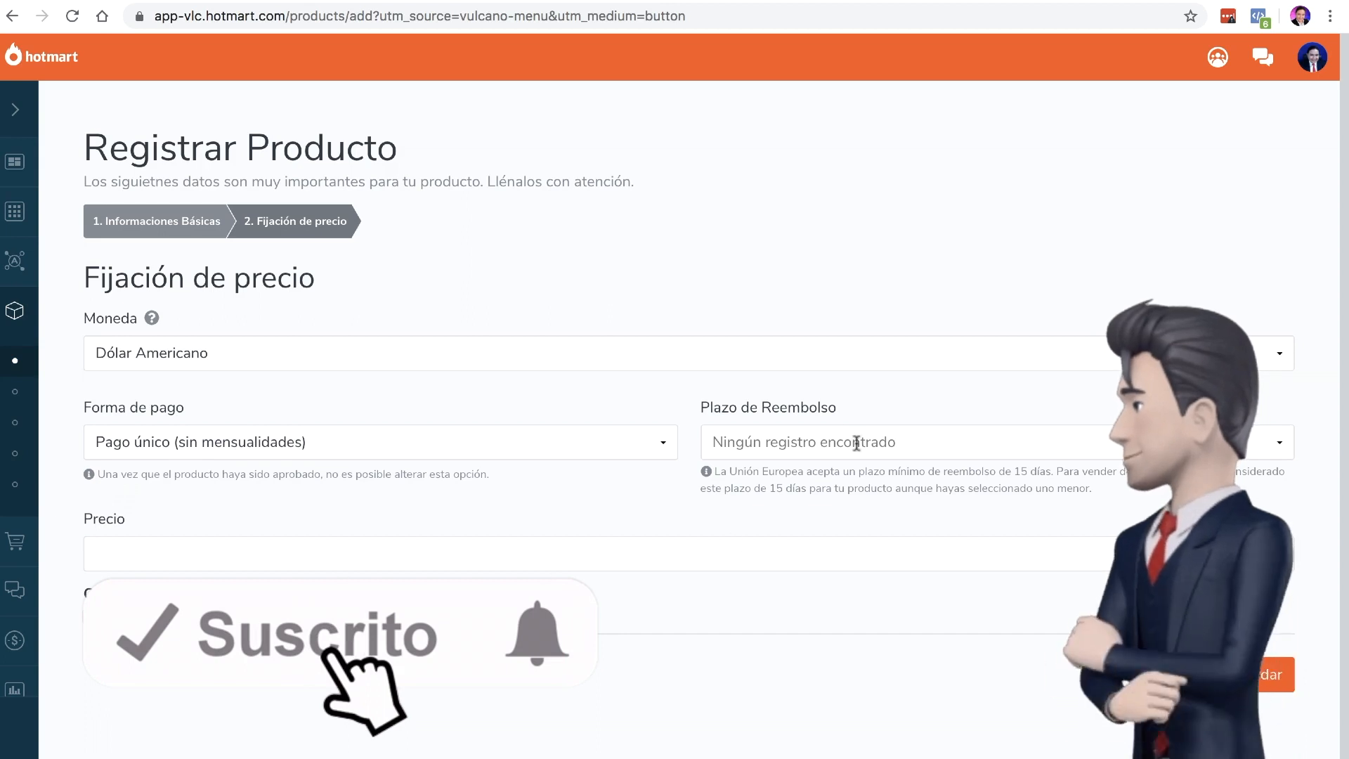
Set the product's refund period to 7 días
drag(709, 407, 864, 411)
click(893, 409)
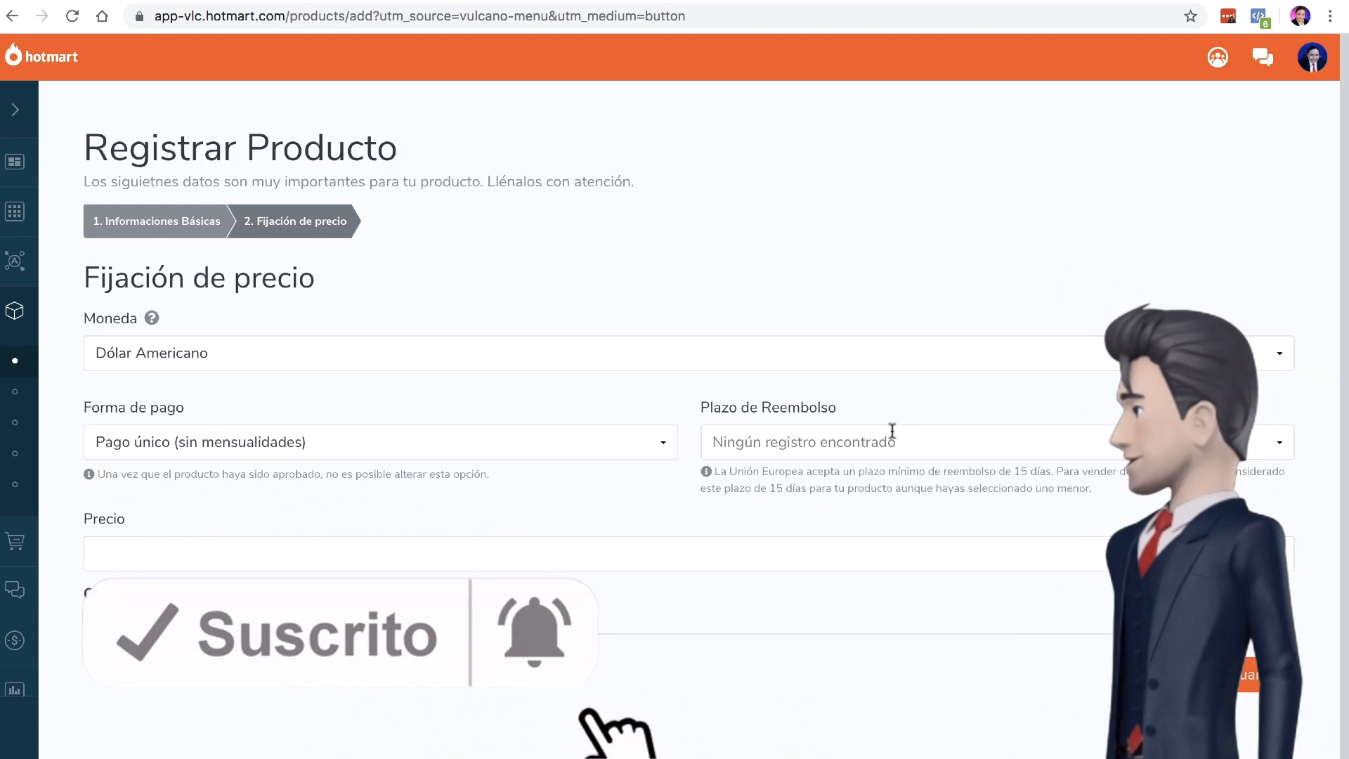
click(891, 442)
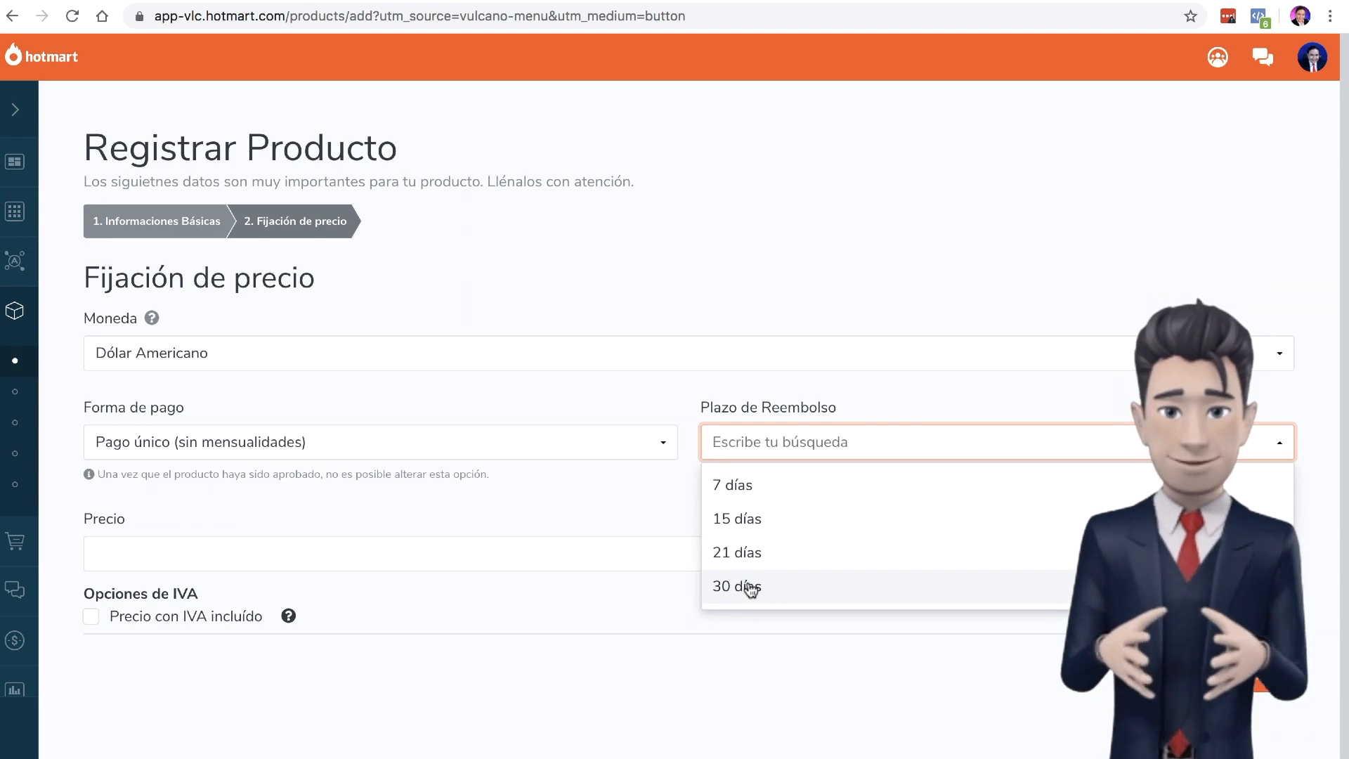
click(720, 484)
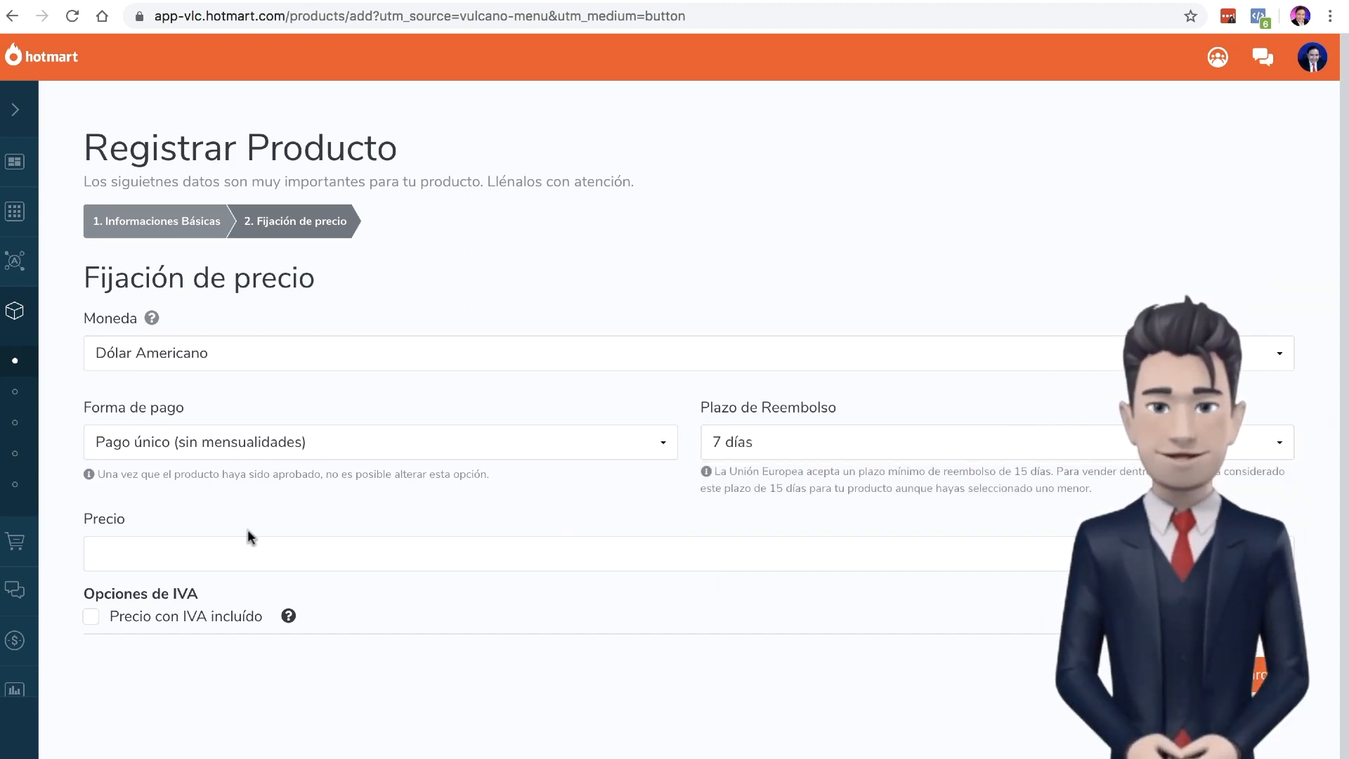
Set the price to 497,00 with IVA included and save the product registration
click(190, 550)
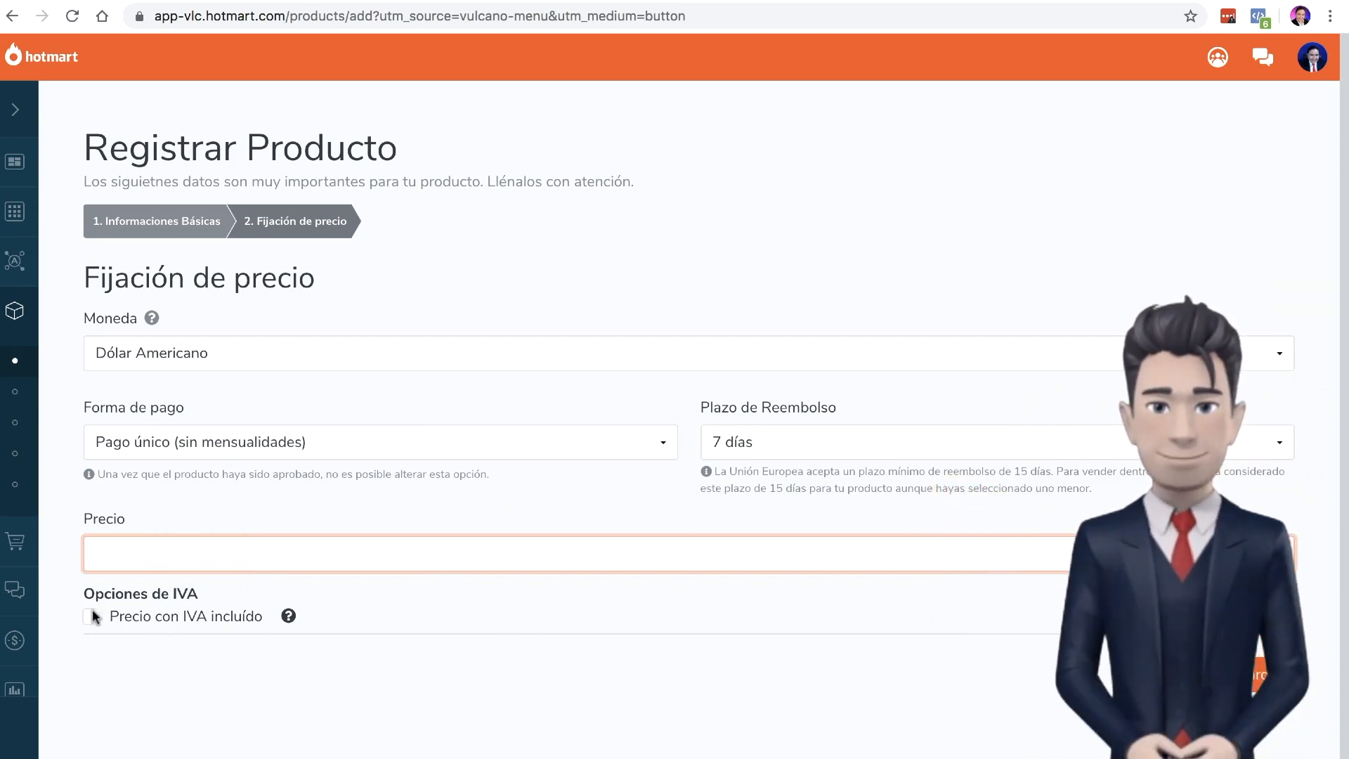
text(497,00)
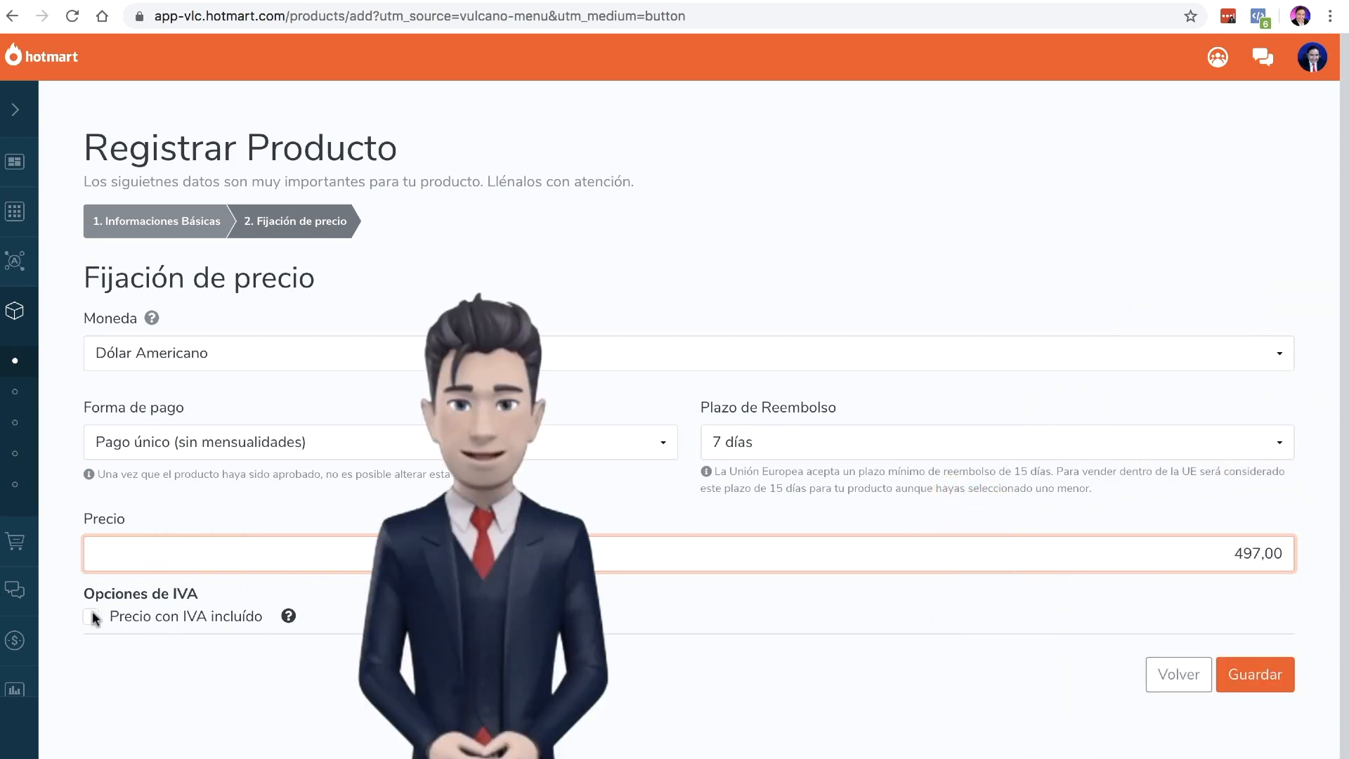
click(91, 617)
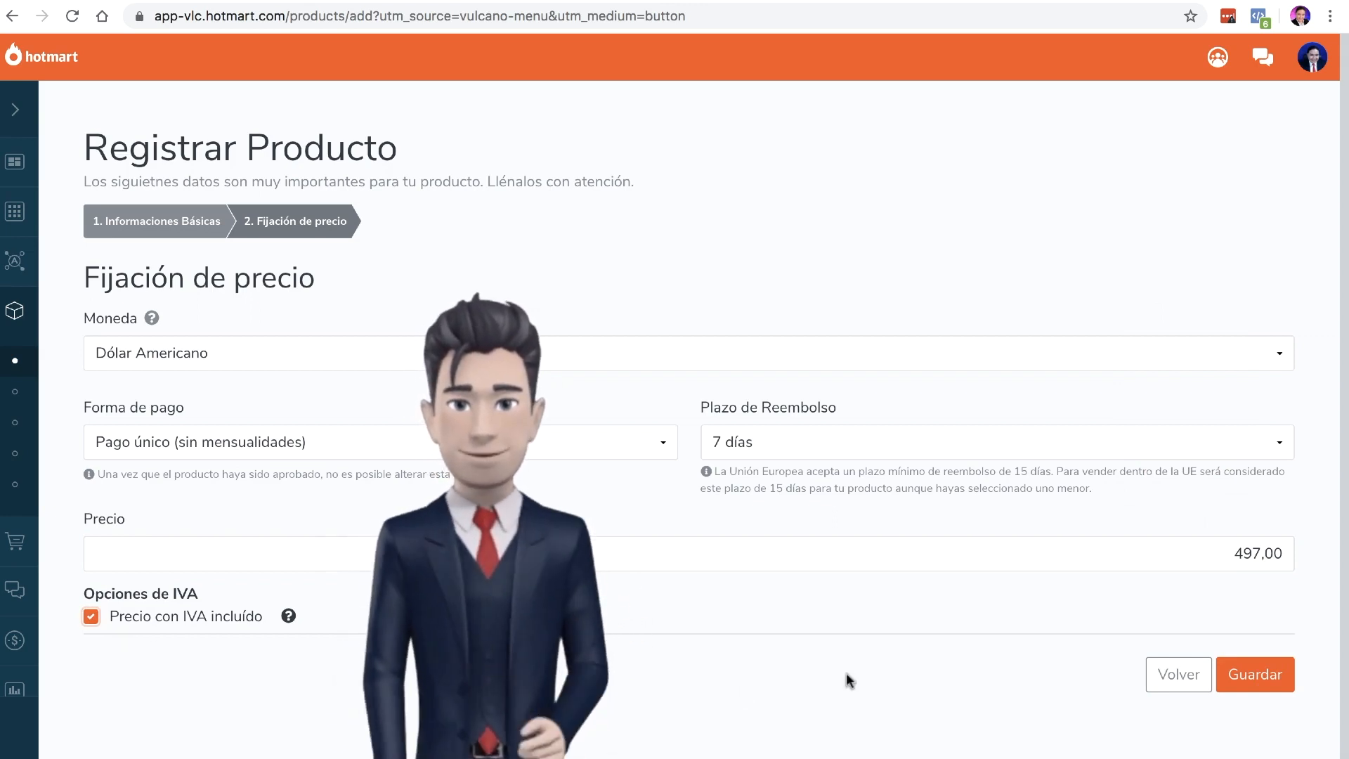
click(1258, 674)
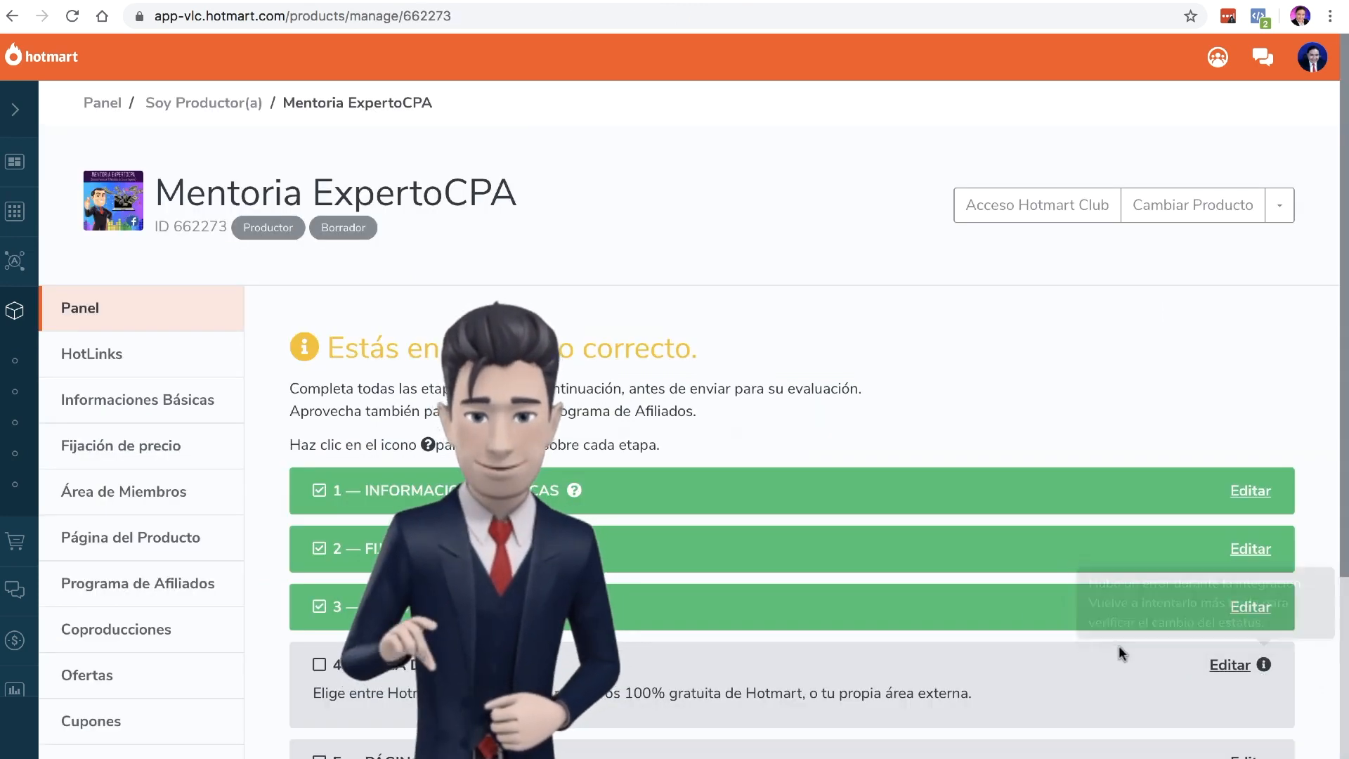
Open the Área de Miembros stage and choose Área de Miembros Externa for the course content
scroll(701, 587, down, 4)
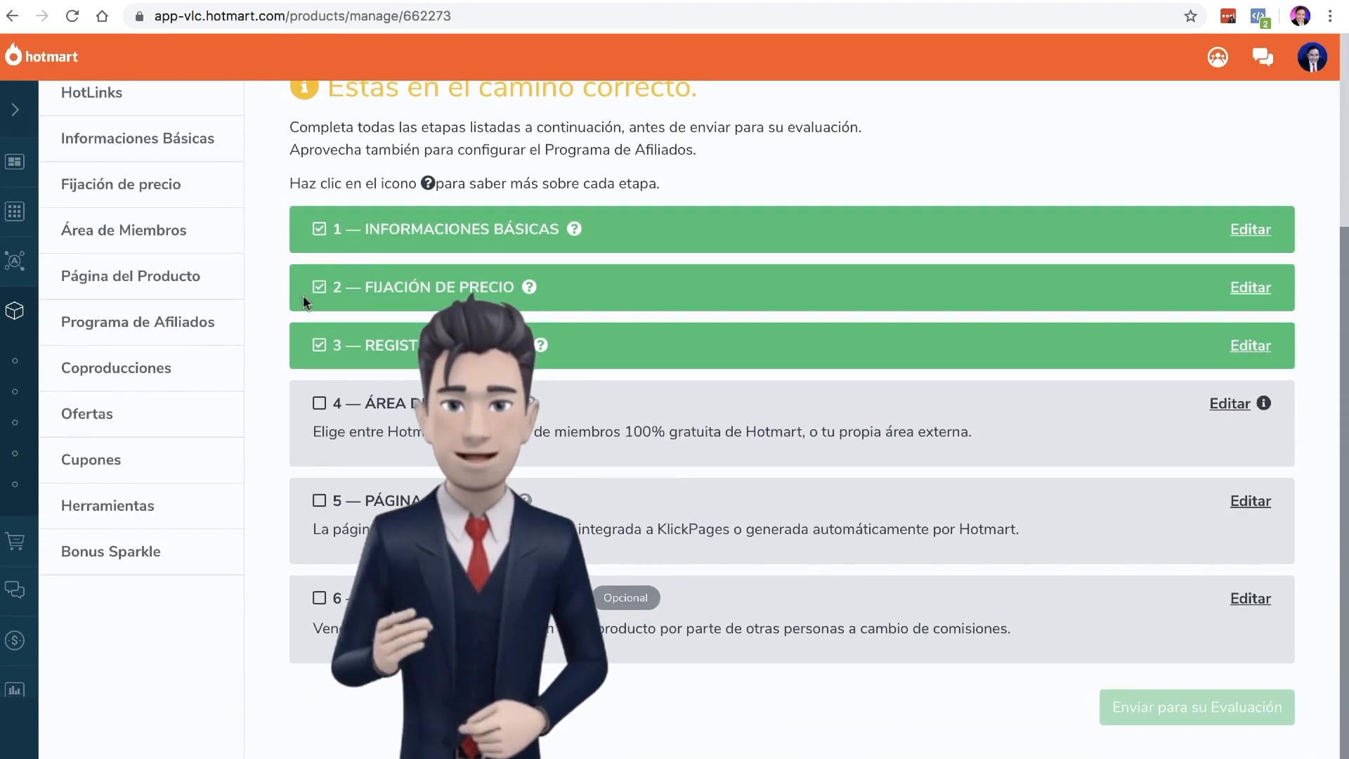
click(325, 406)
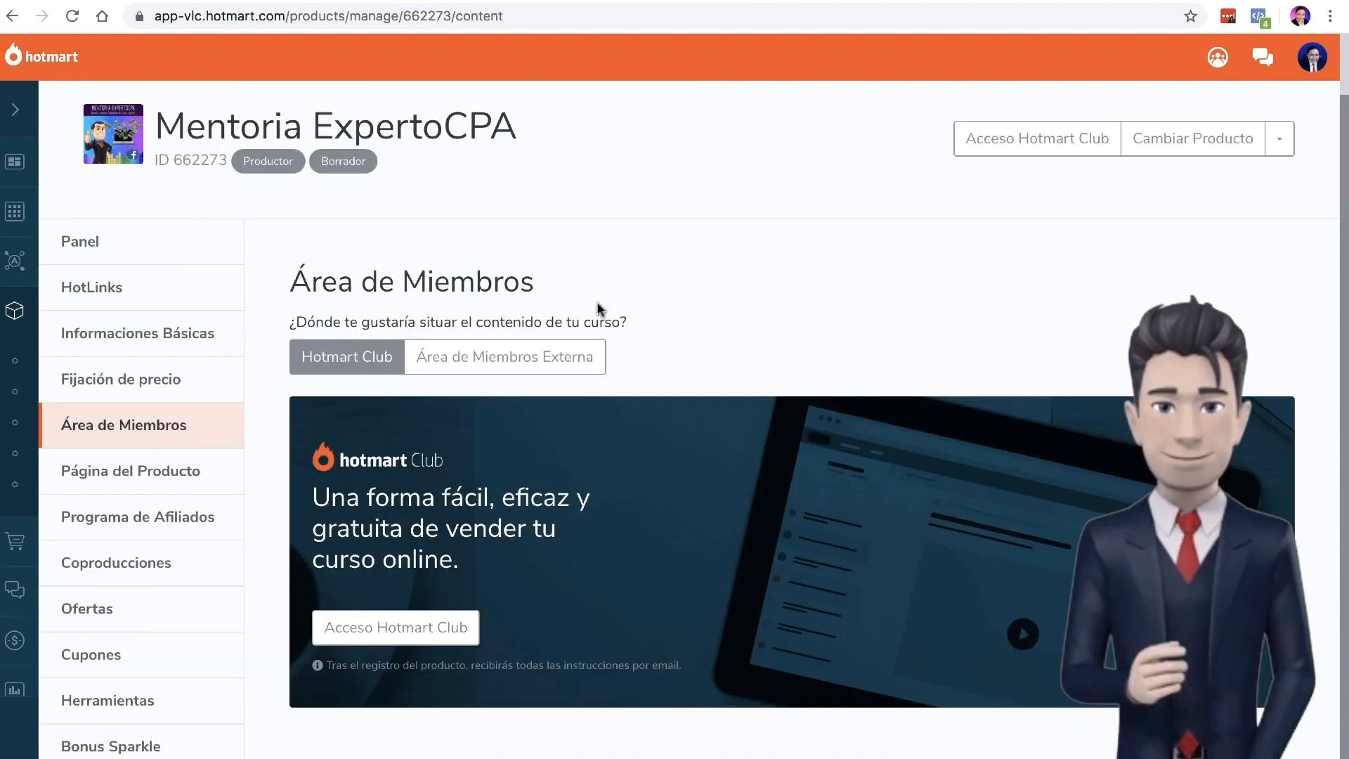
drag(291, 282, 529, 279)
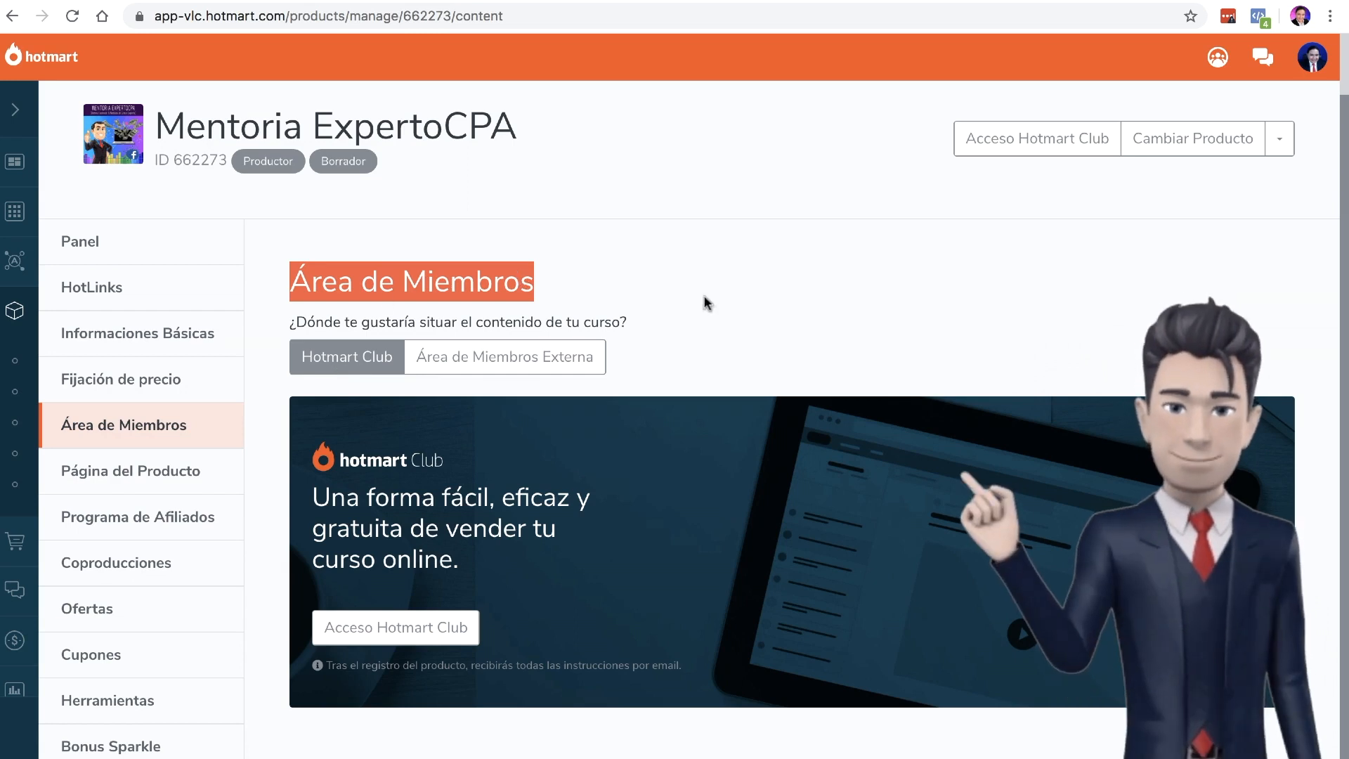
click(510, 360)
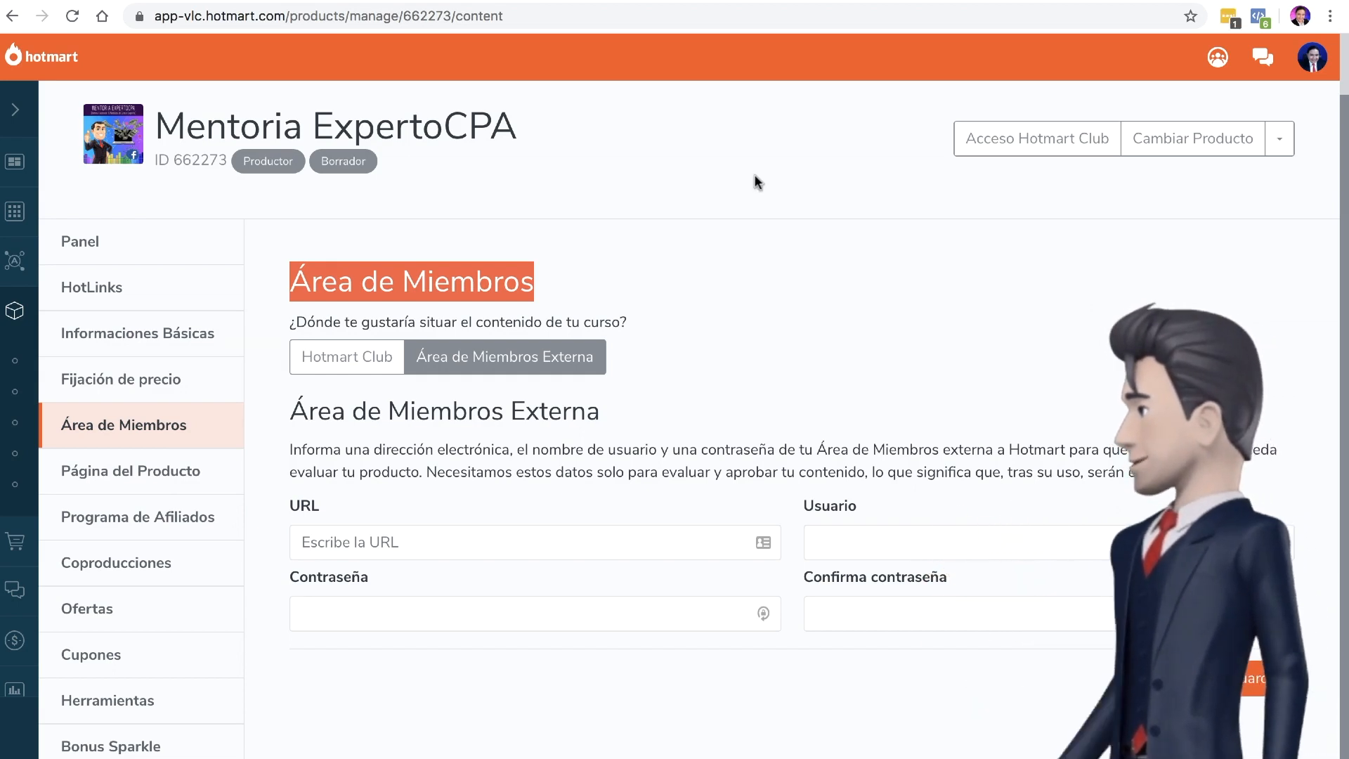
click(398, 538)
text(https://expertocpa.promoxclic.com/member/login)
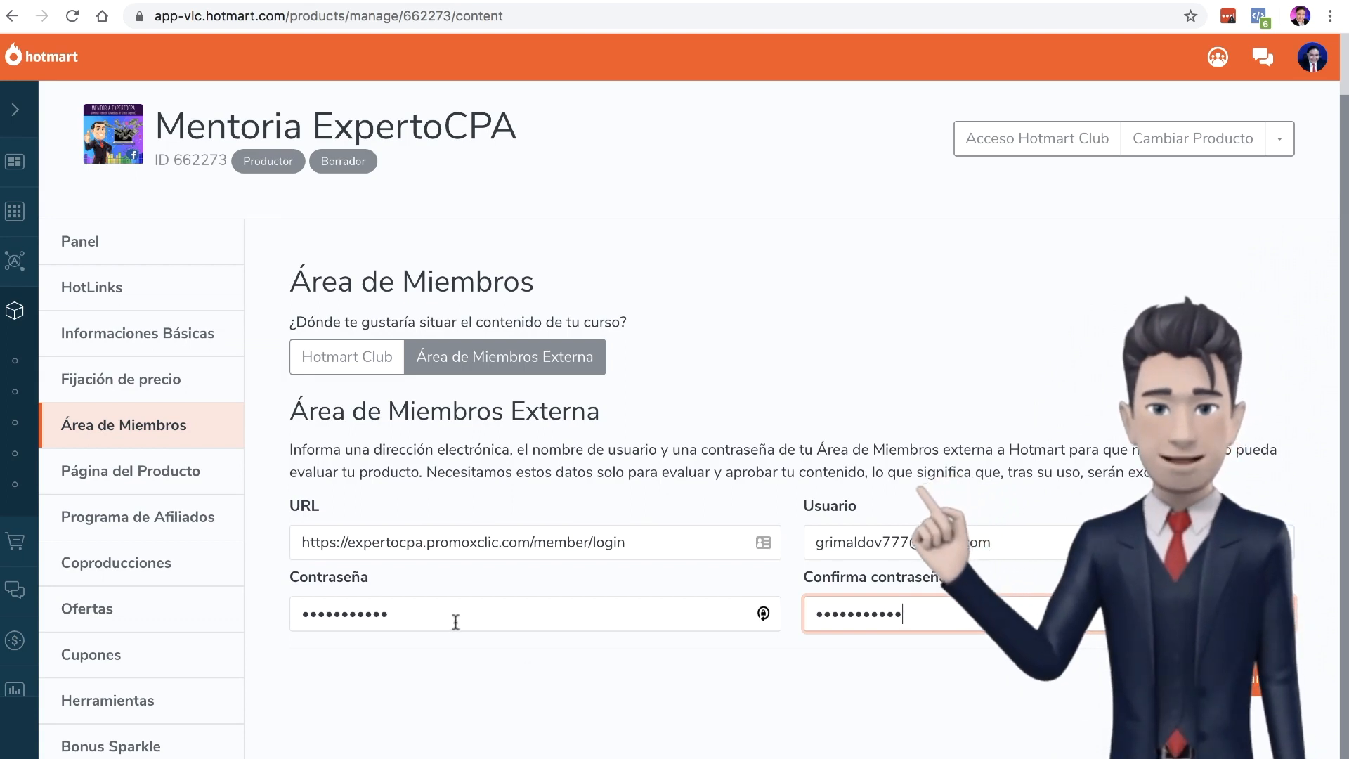
click(1273, 683)
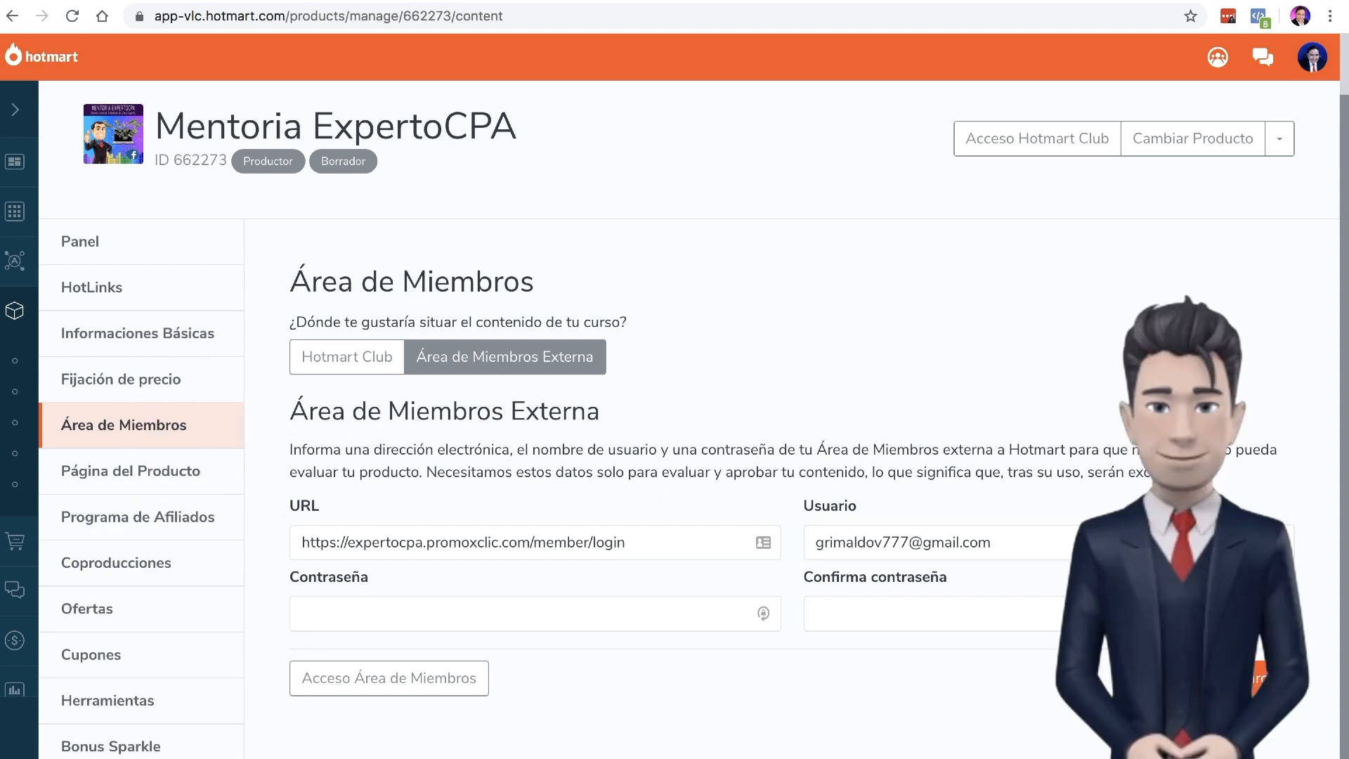
On the product page, add the Mentoria ExpertoCPA main image and paste the buyers' description beginning "Aprende a Ganar Dinero por Internet Dominando Facebook Ads"
click(85, 482)
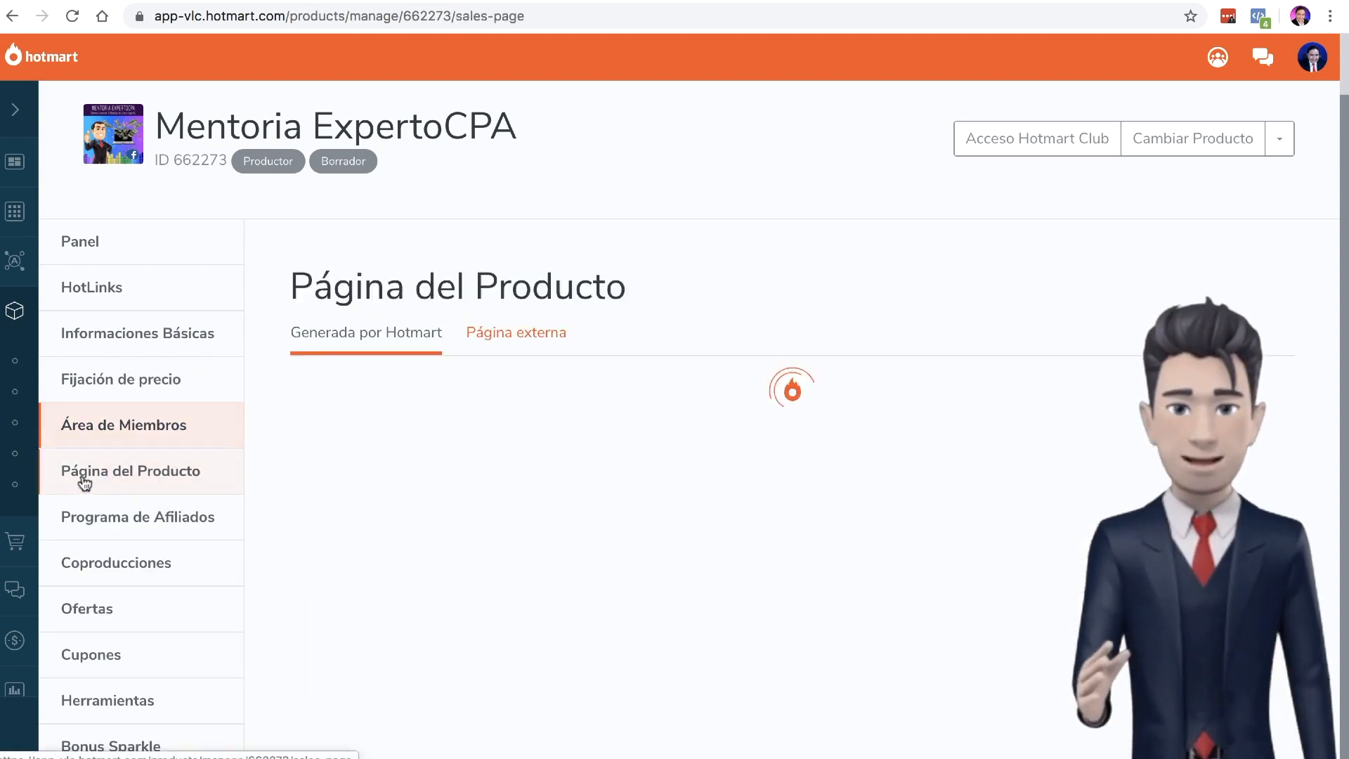
scroll(129, 476, down, 3)
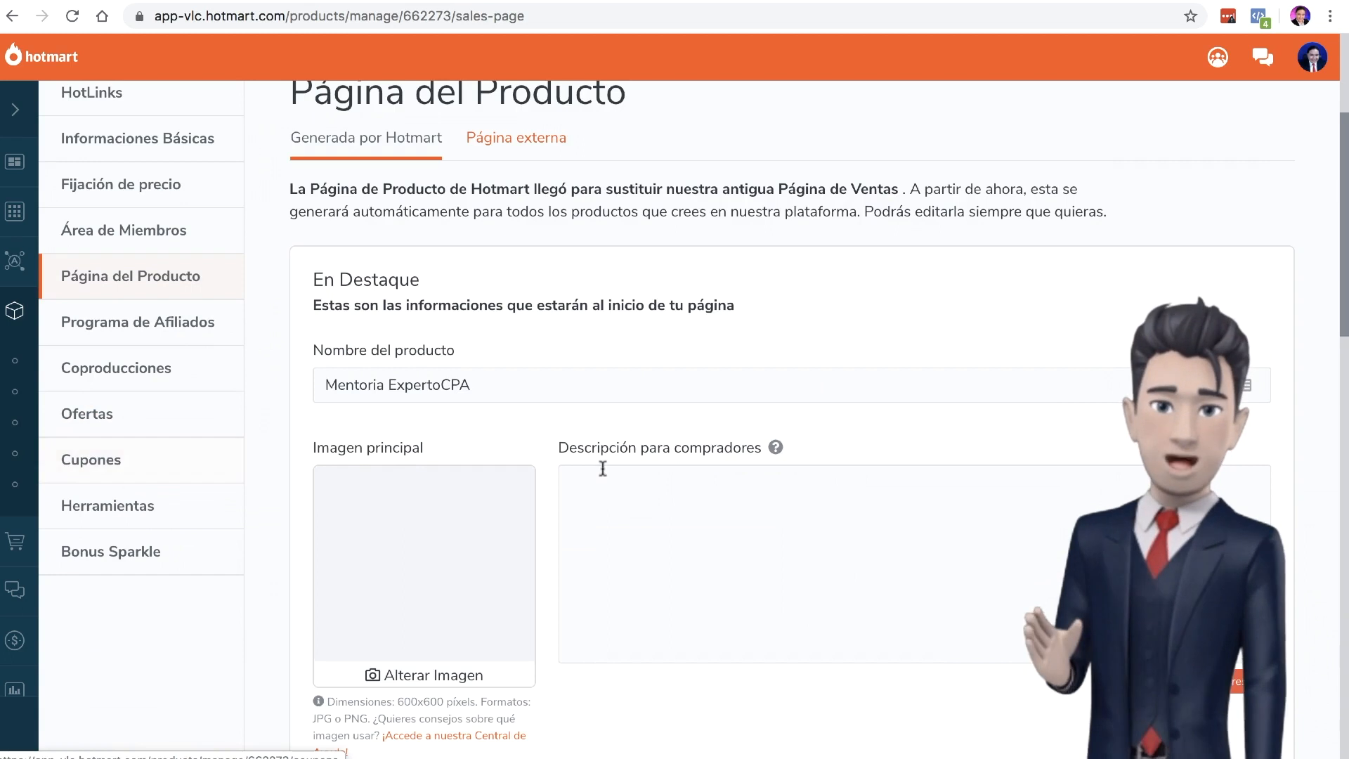
scroll(647, 488, down, 5)
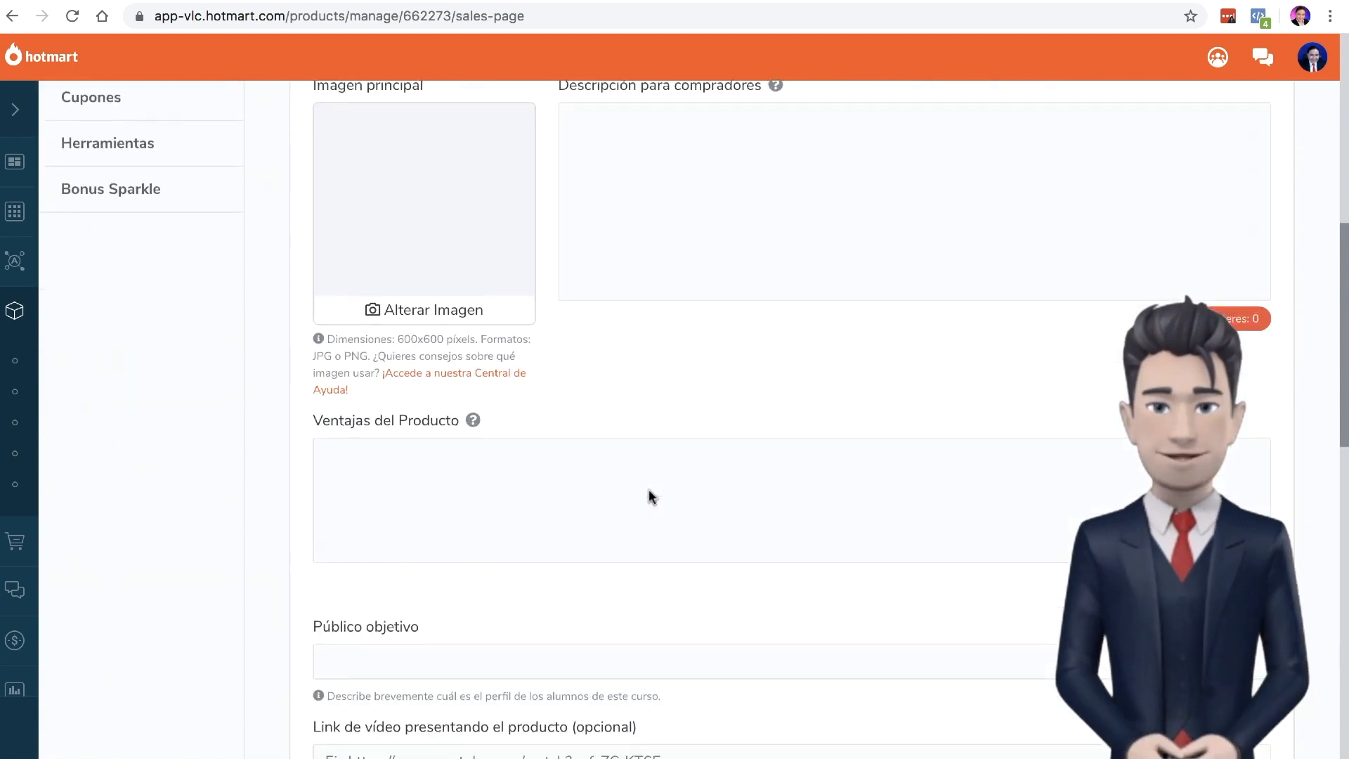
scroll(649, 491, down, 3)
scroll(649, 492, up, 6)
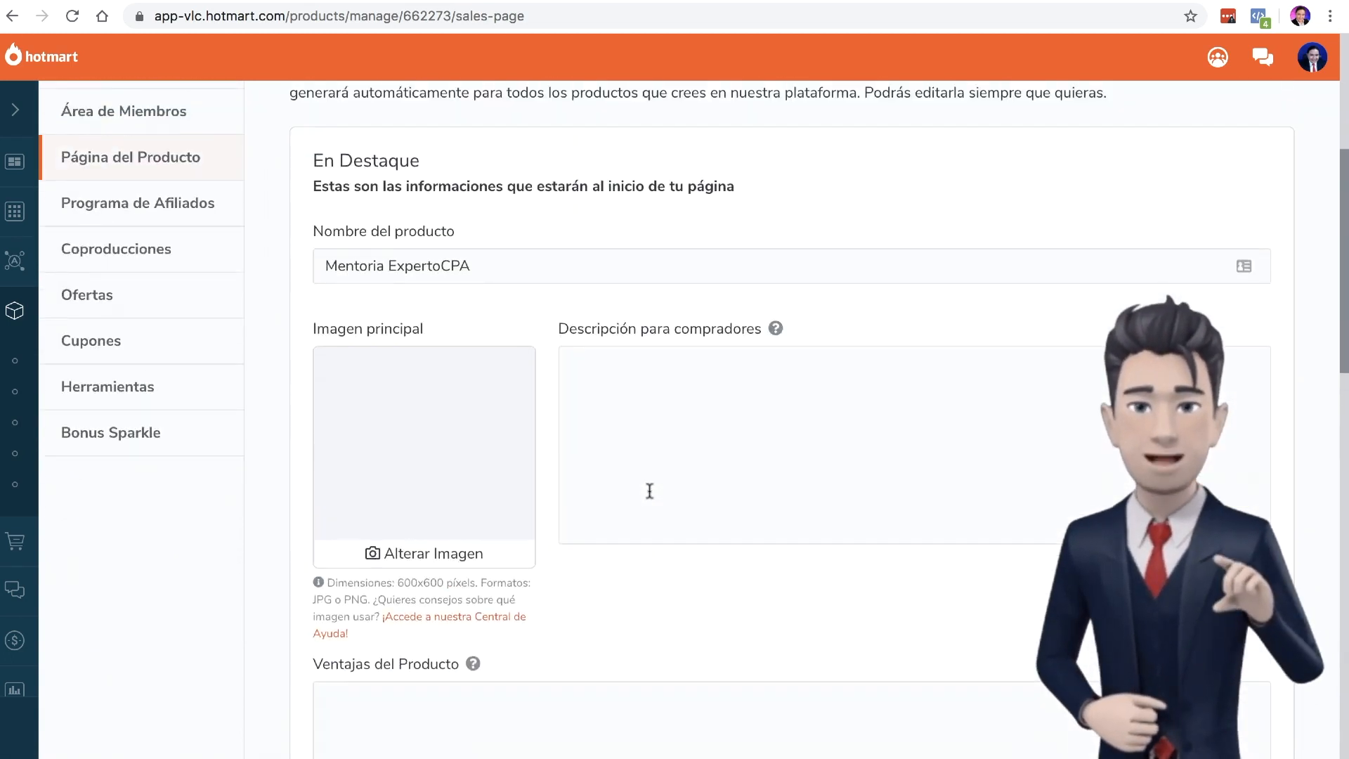
scroll(649, 491, up, 2)
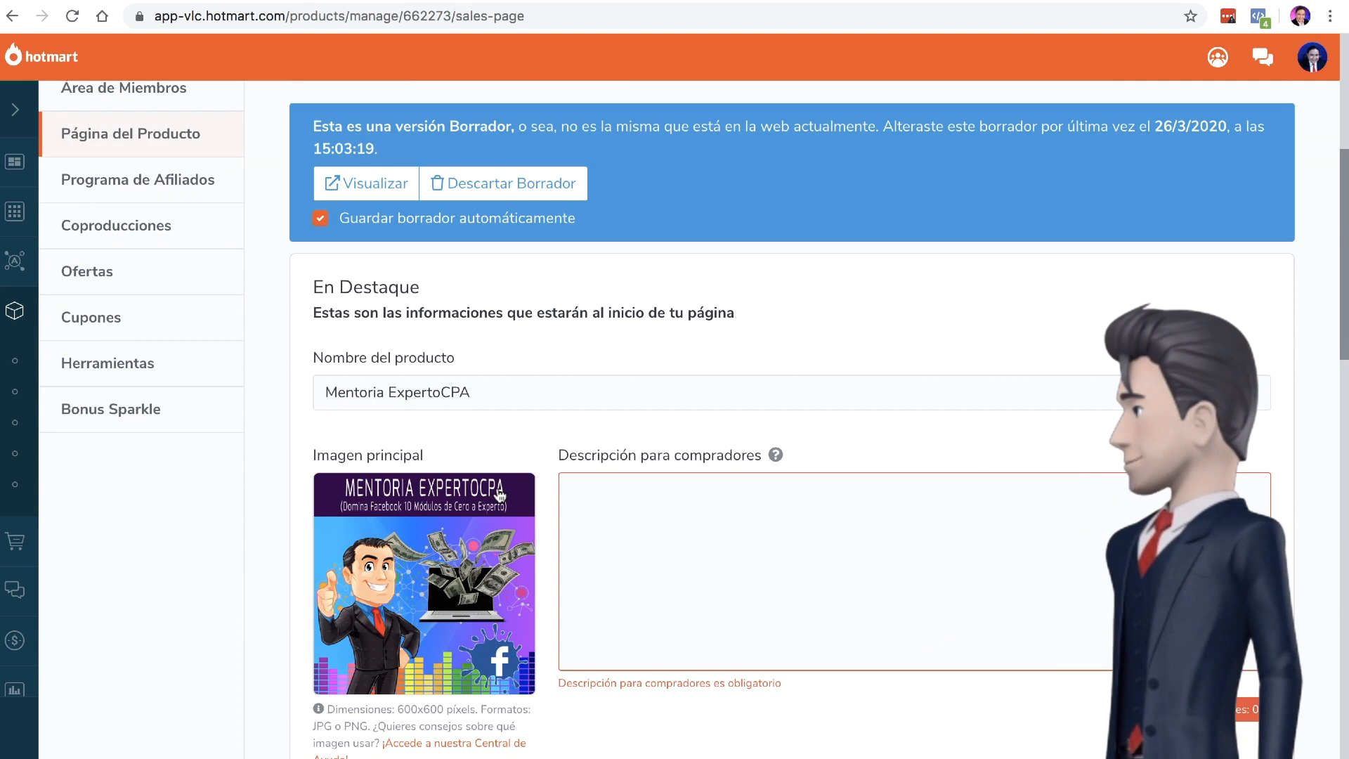
drag(560, 455, 732, 453)
key(ctrl+v)
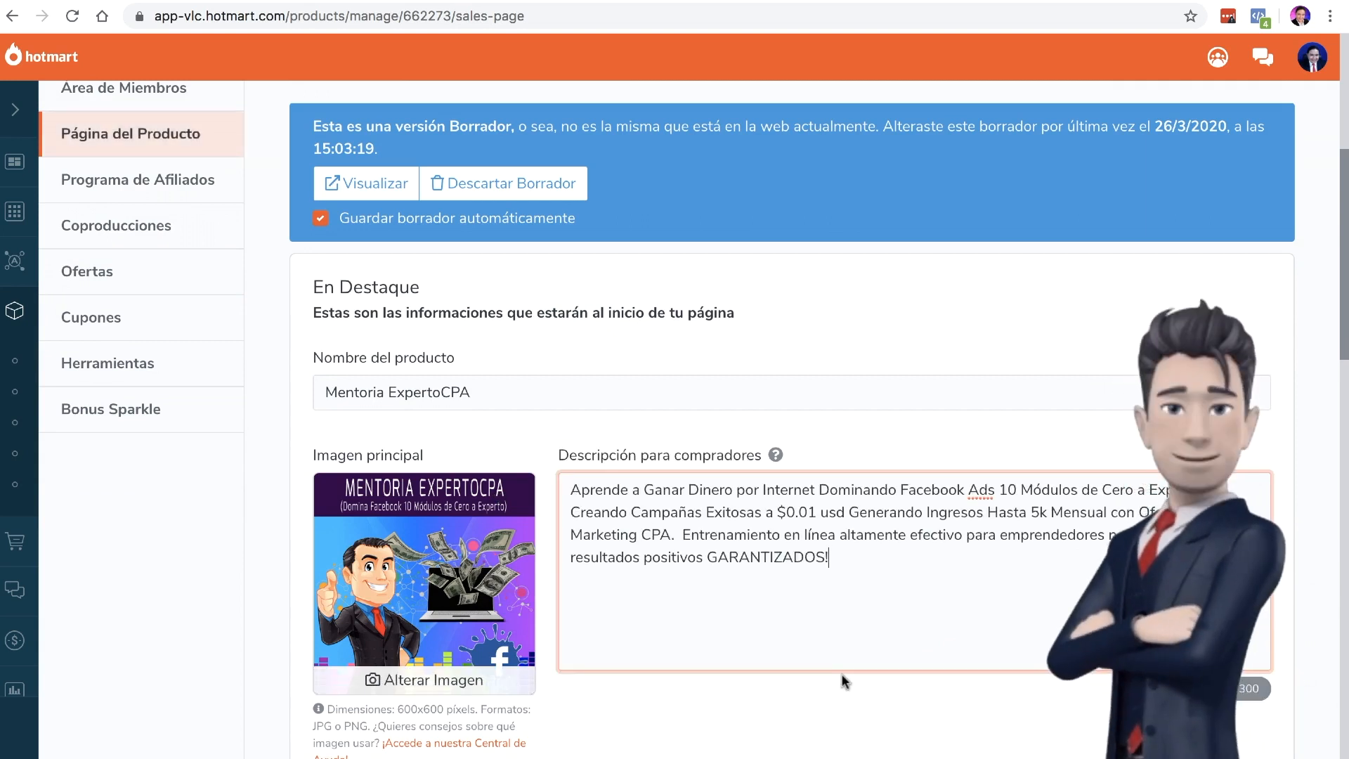
Fill in the product advantages and set the target audience to "Emprendedores principiantes que buscan una manera efectiva de generar ingresos por internet con CPA"
scroll(843, 680, down, 6)
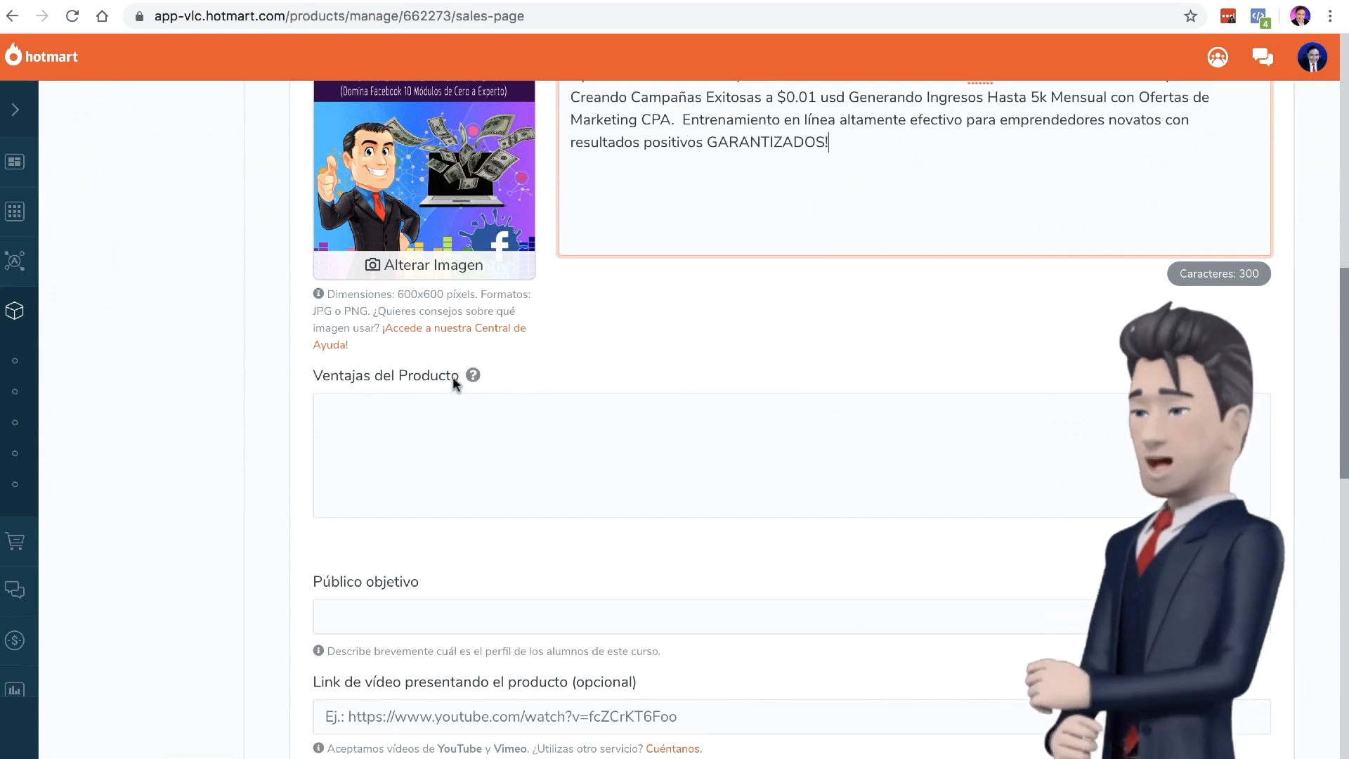
mouse_move(472, 377)
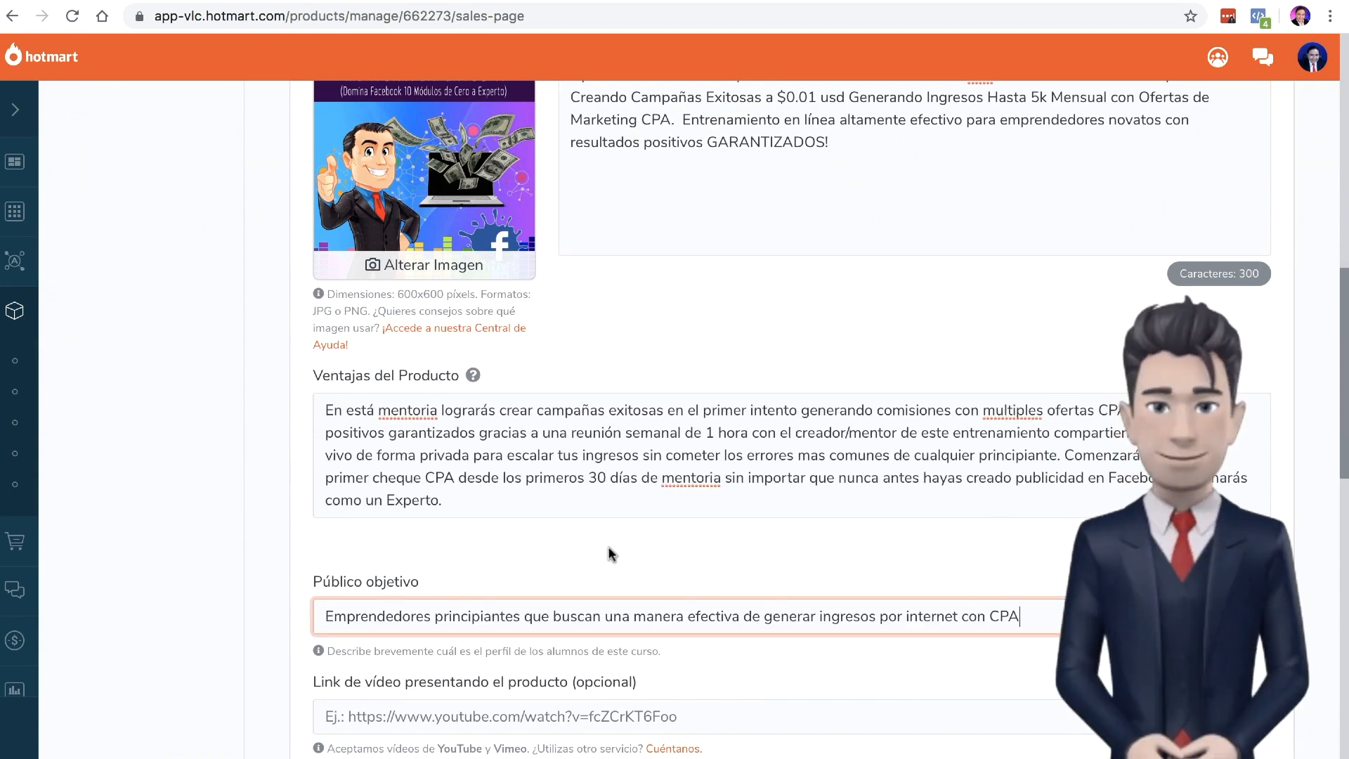
drag(322, 375, 446, 375)
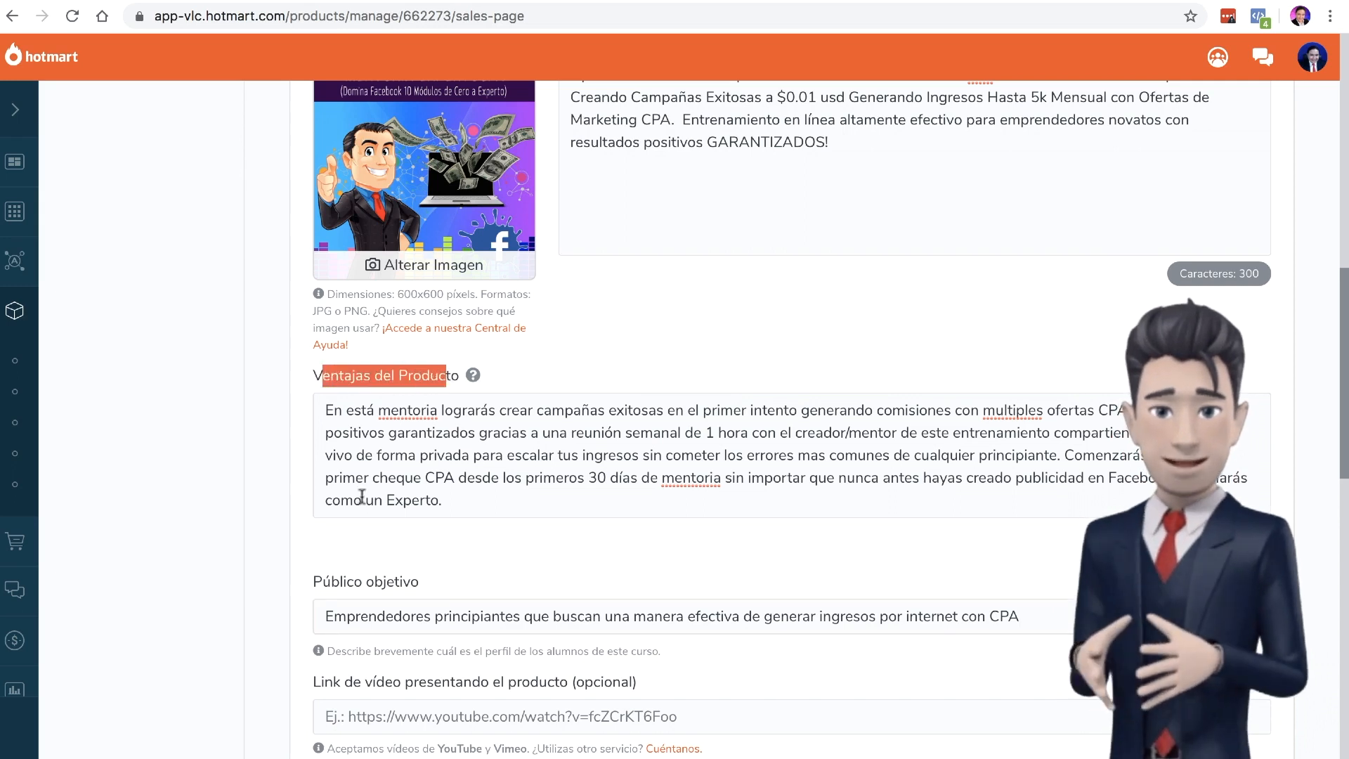
drag(313, 581, 399, 583)
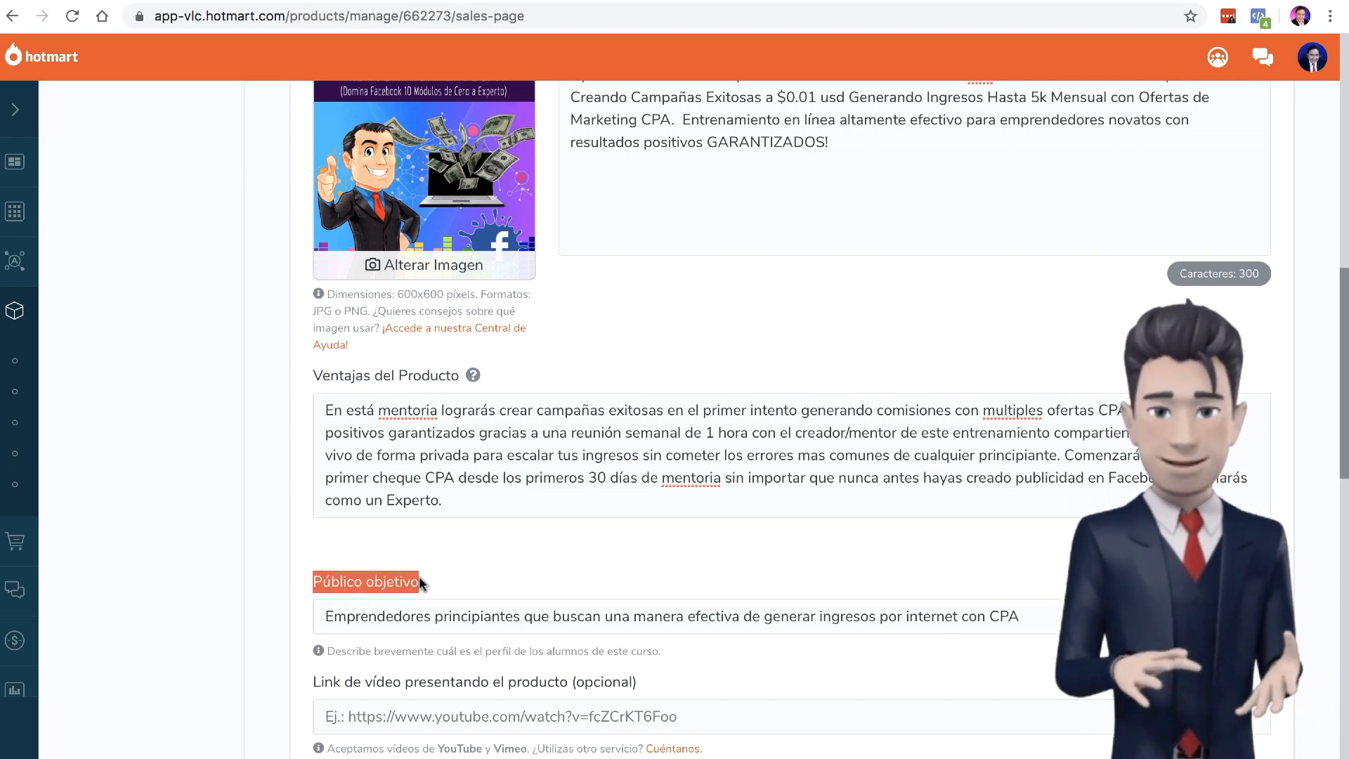
click(444, 574)
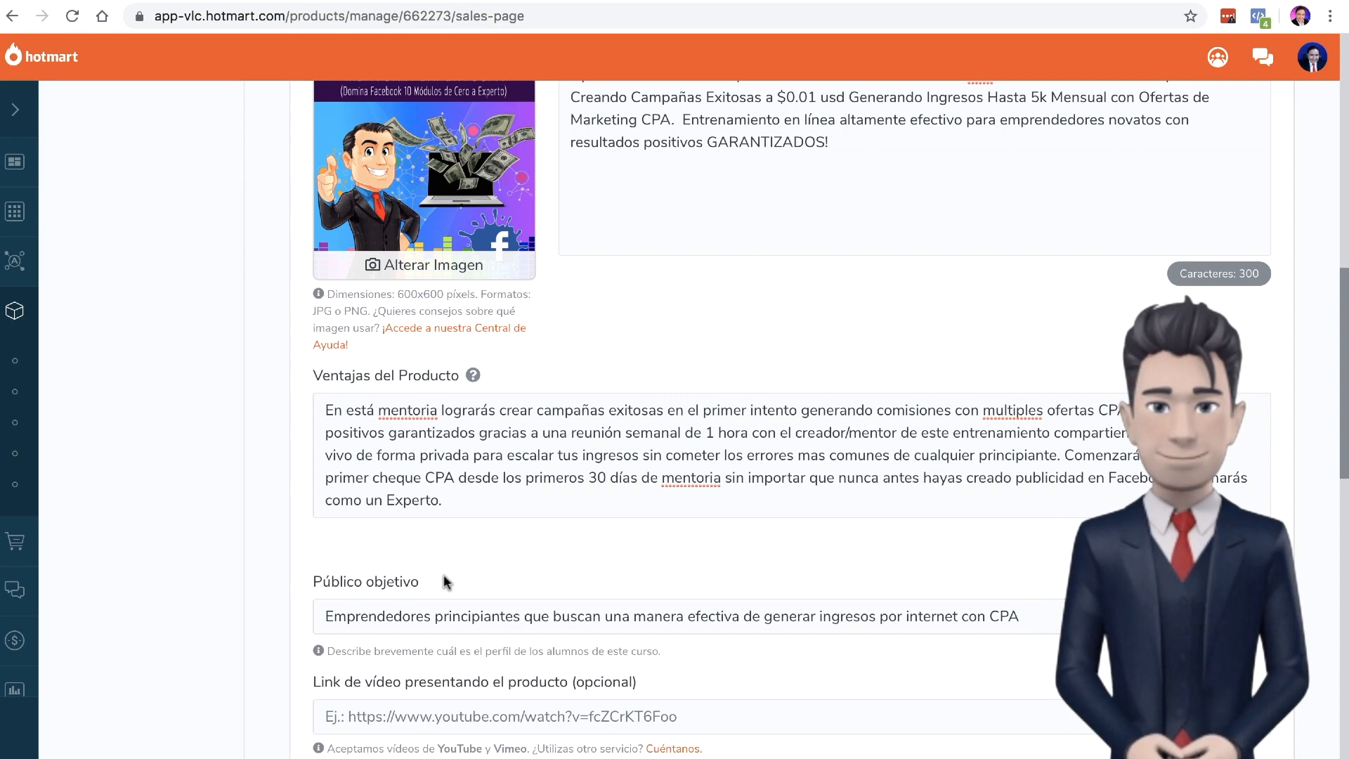
drag(332, 681, 548, 677)
click(548, 677)
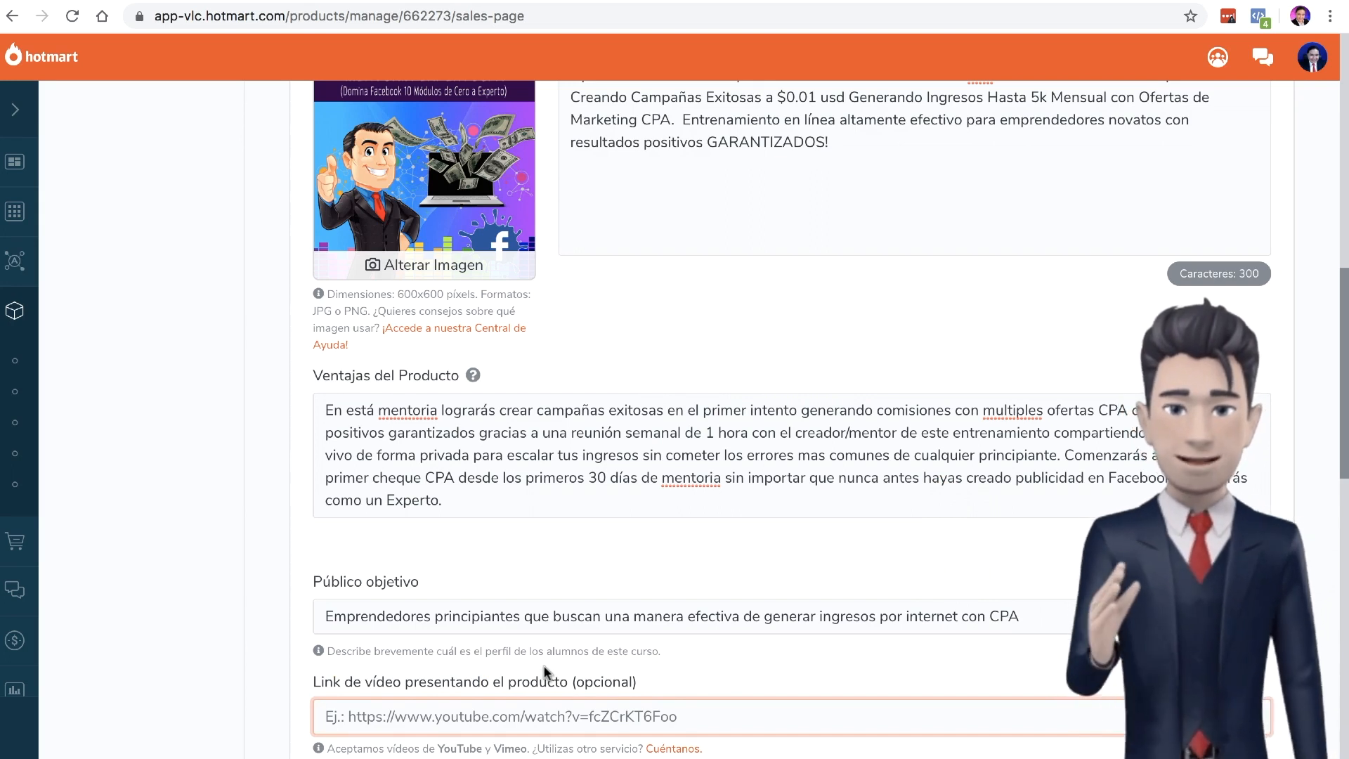
text(https://youtu.be/BJZkNuHAHlk)
drag(552, 716, 217, 682)
key(BackSpace)
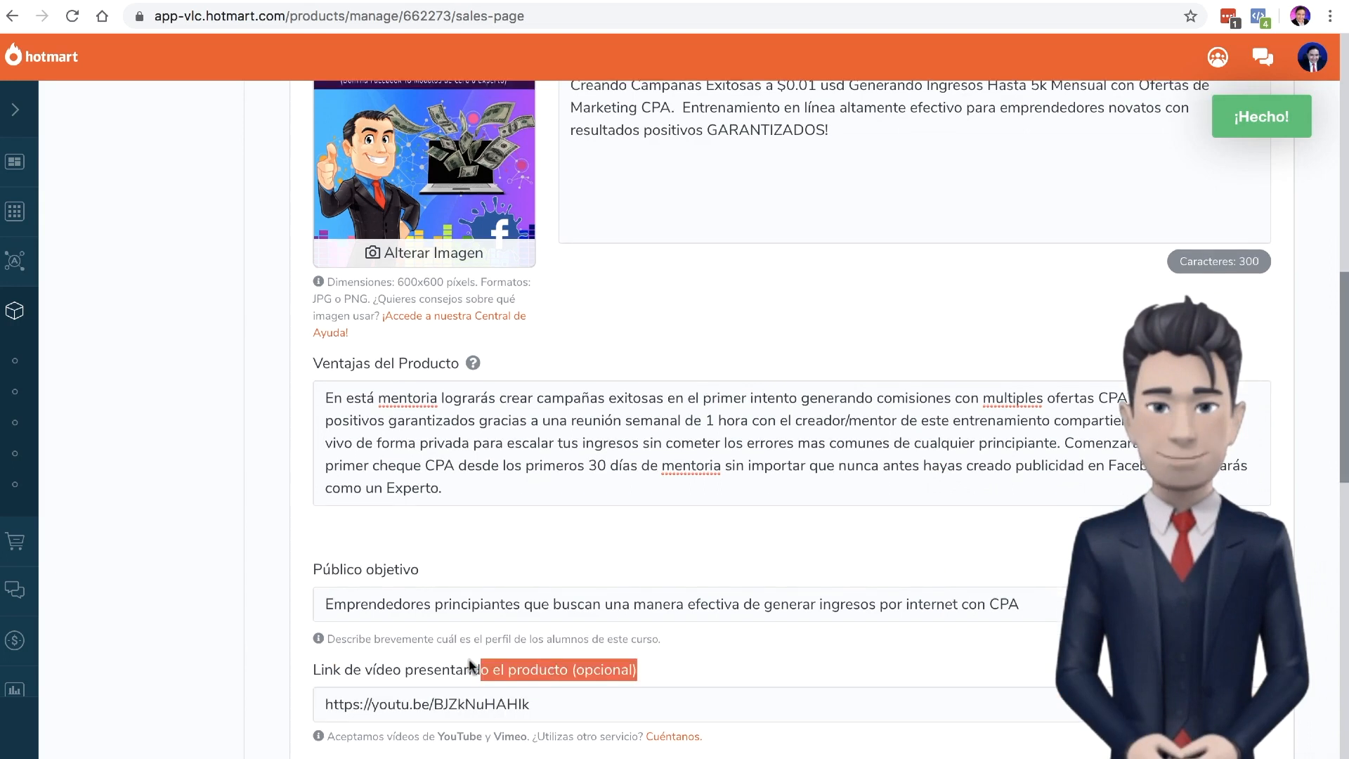
click(460, 668)
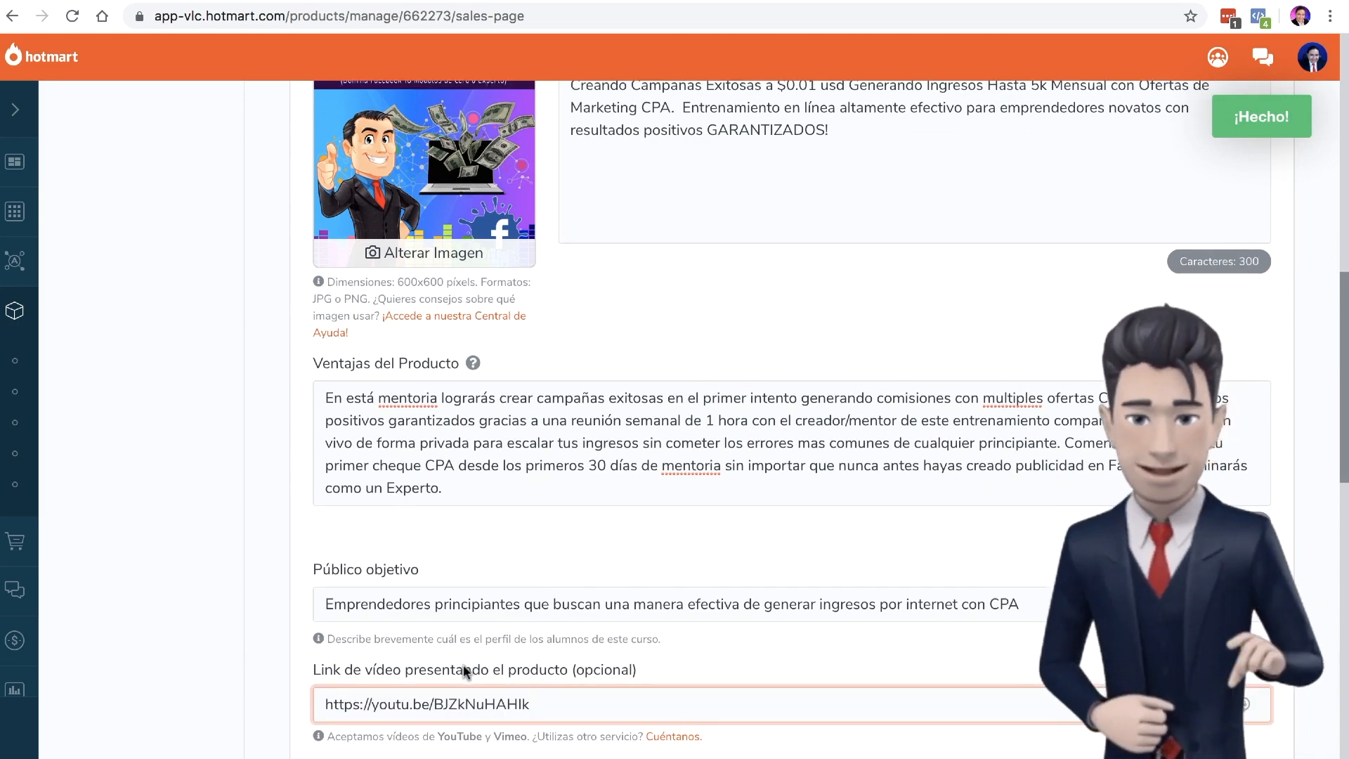
drag(488, 667, 596, 675)
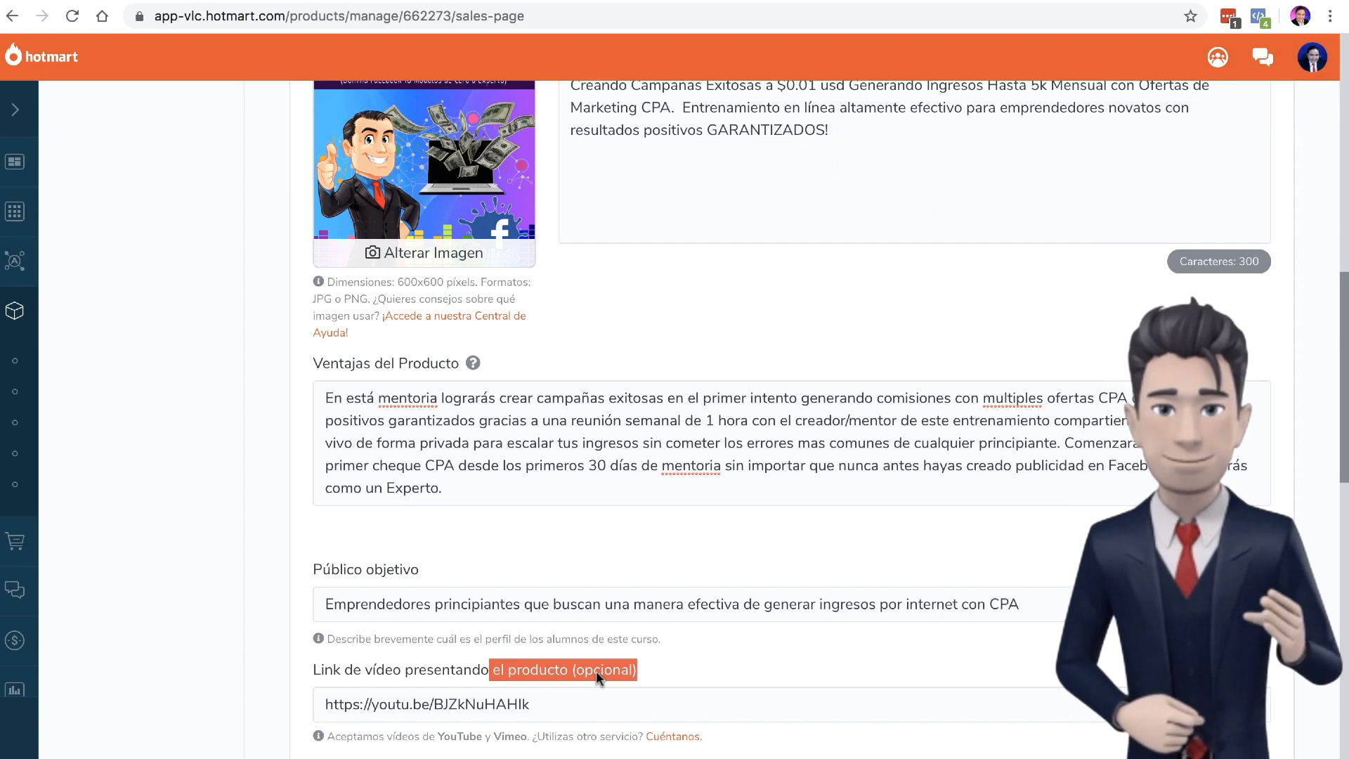
click(538, 668)
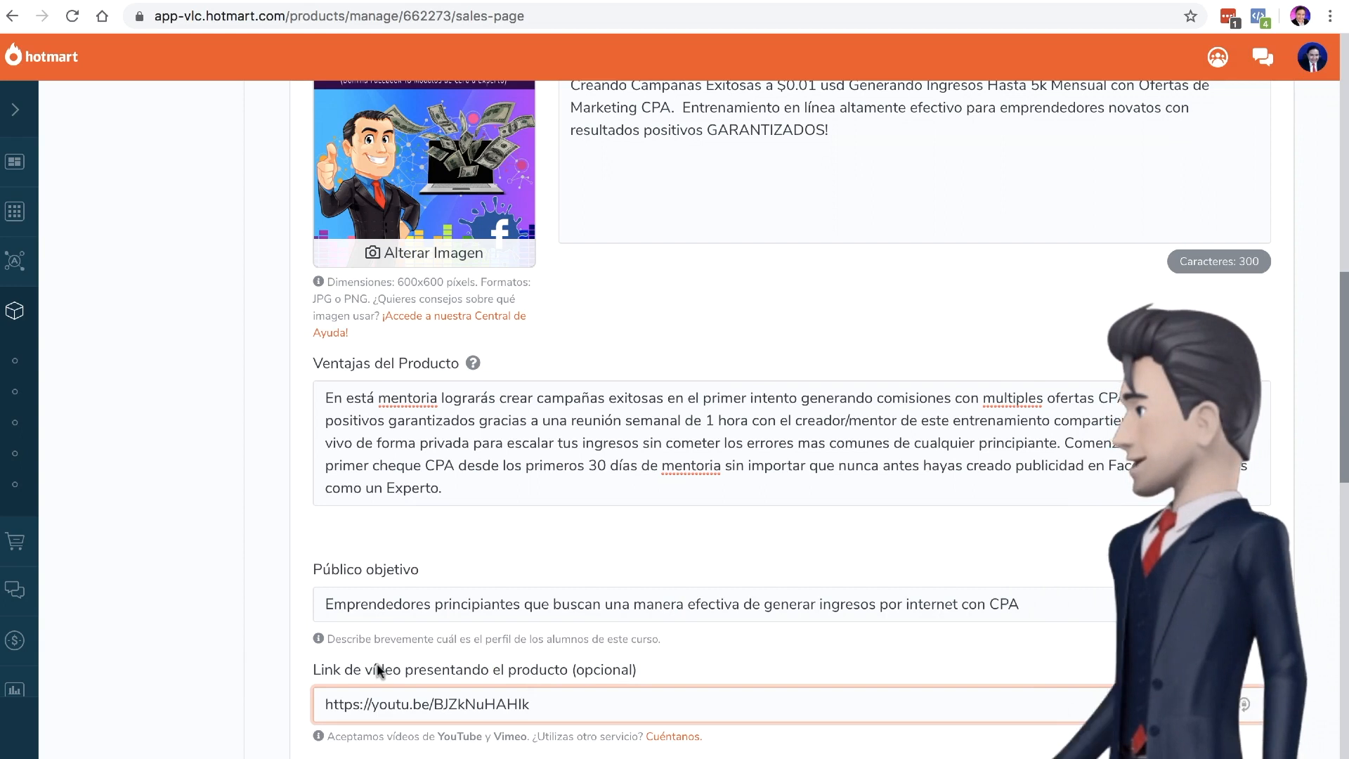
scroll(374, 659, down, 5)
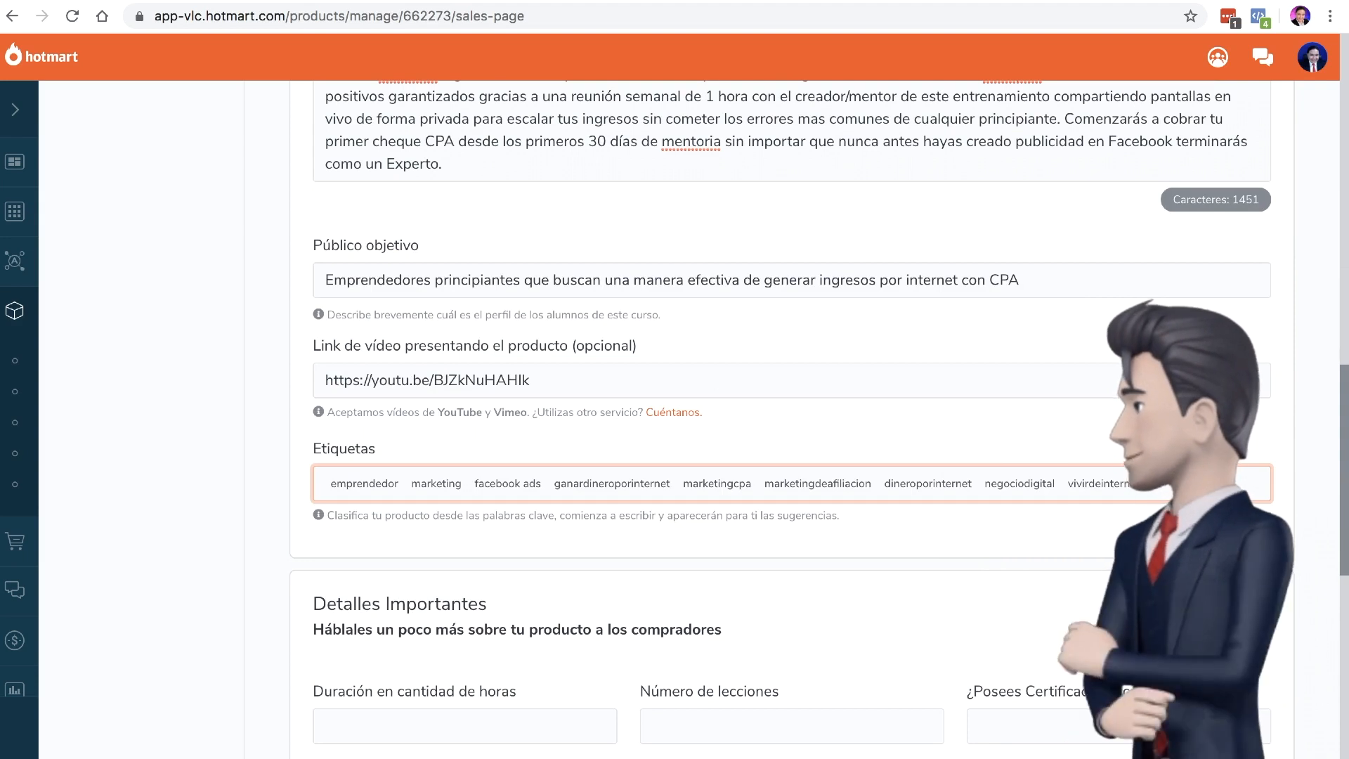
Set the course duration to 39 hours, the number of lessons to 50 and the completion certificate to Sí
scroll(225, 560, down, 5)
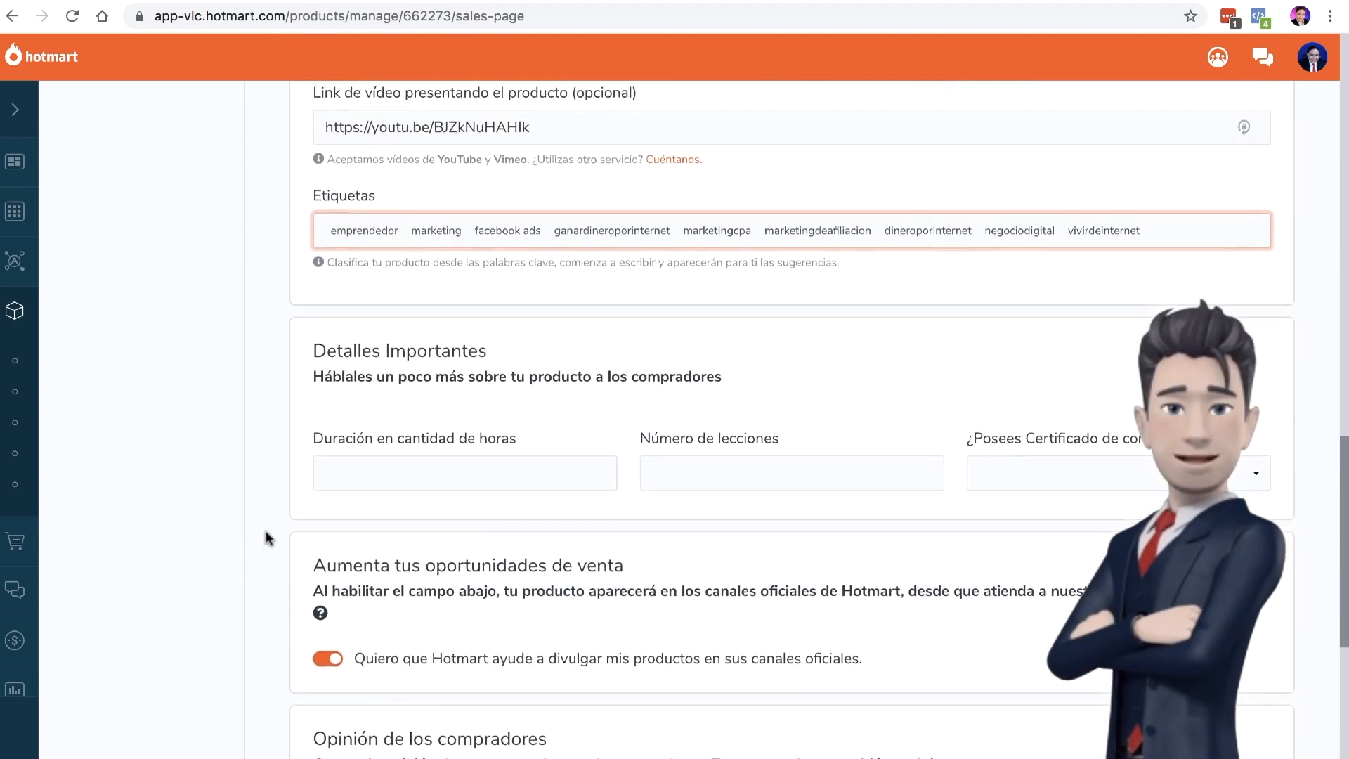
drag(324, 376, 523, 374)
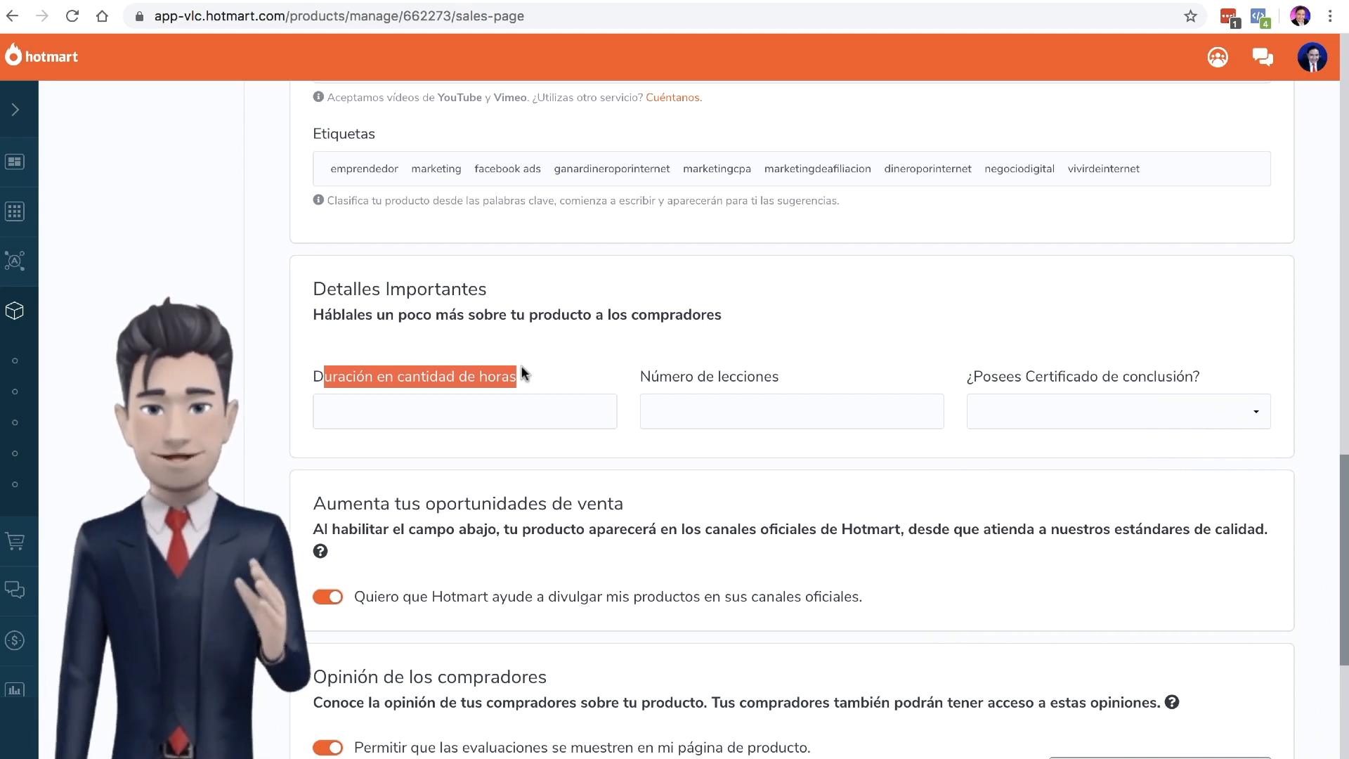
click(669, 376)
drag(641, 376, 799, 381)
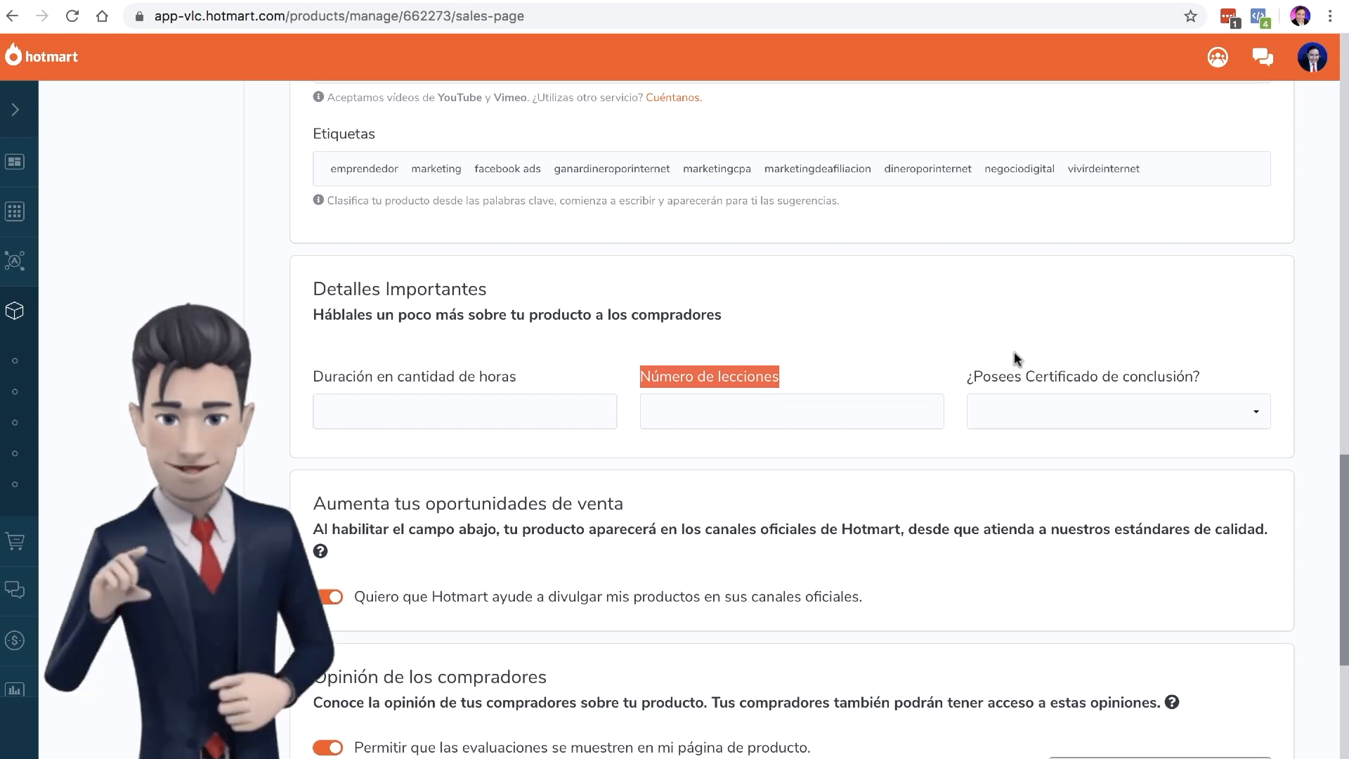
drag(1064, 377, 1208, 376)
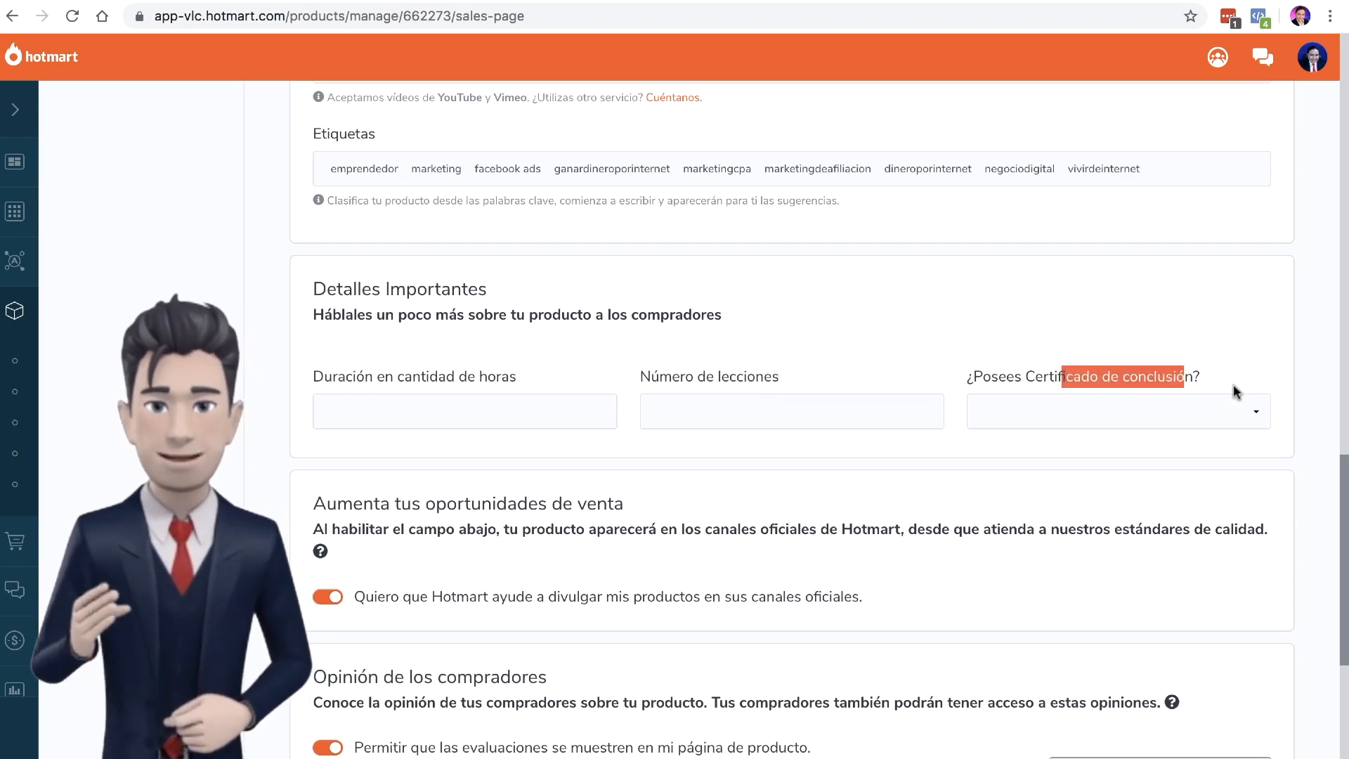
click(1228, 410)
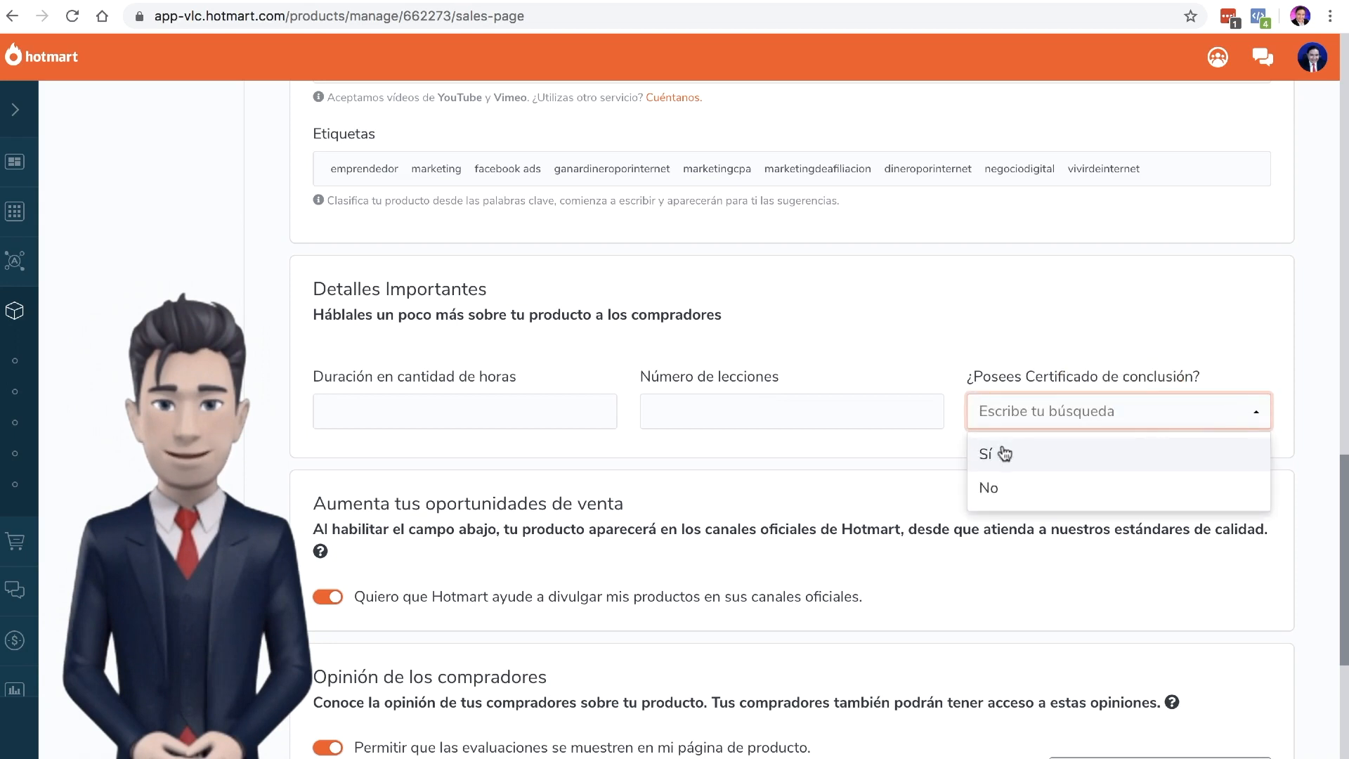
click(1005, 454)
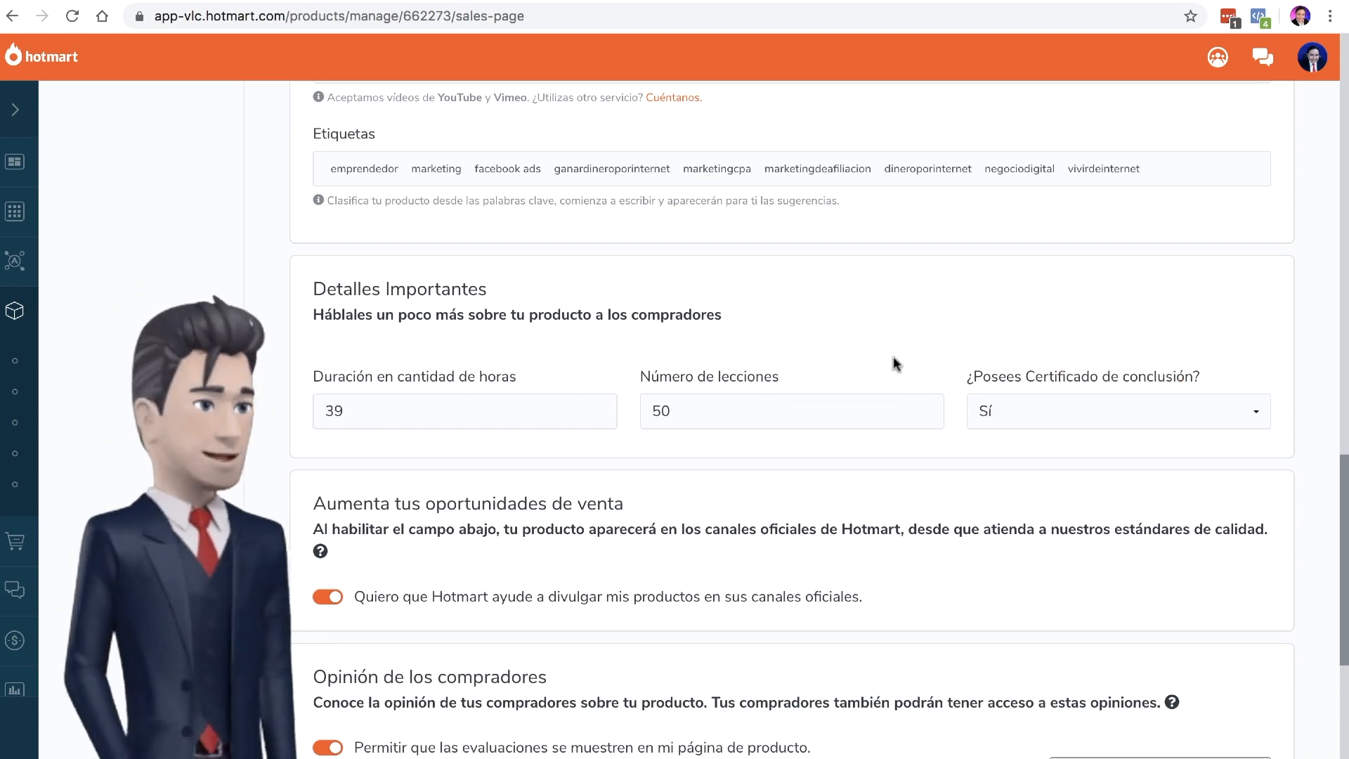
Review the settings for promotion in Hotmart's official channels and for buyers' opinions and evaluations
drag(327, 503, 623, 507)
click(376, 530)
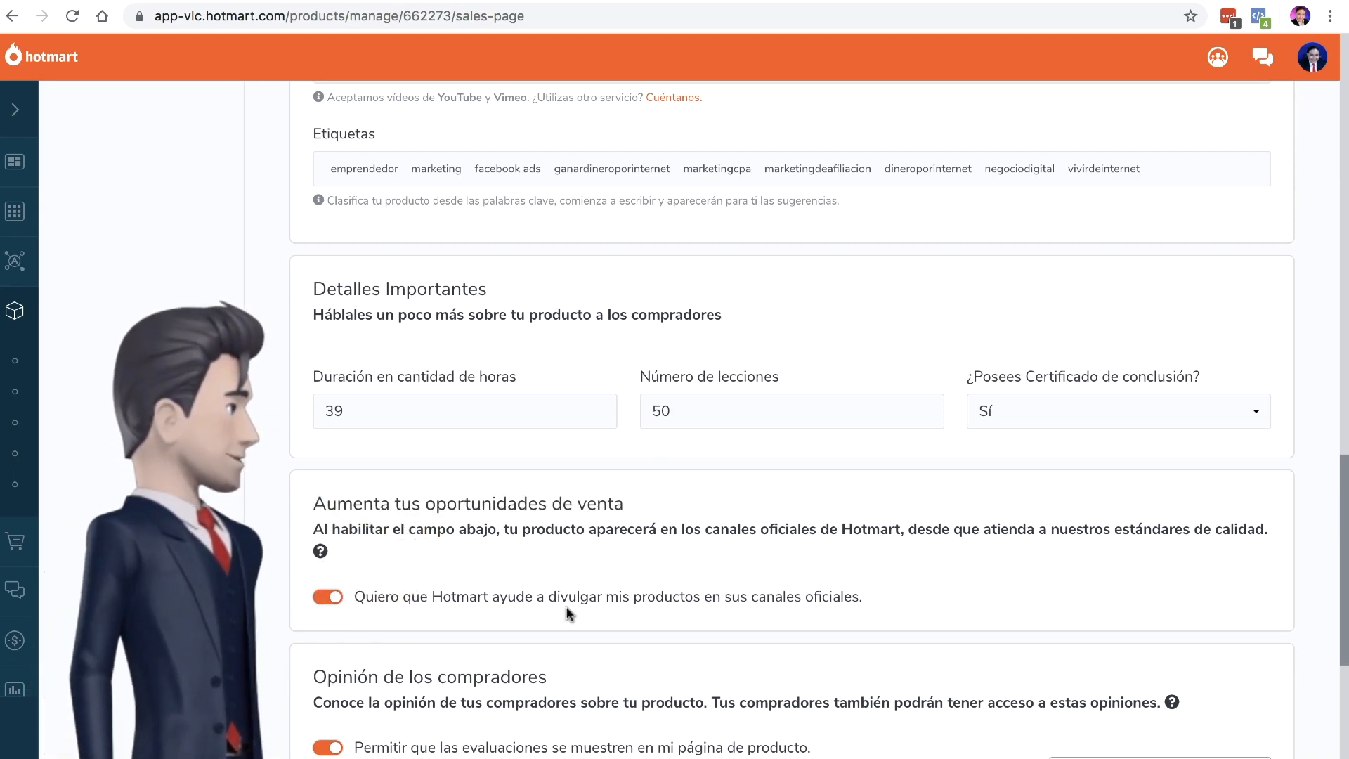
scroll(596, 604, down, 4)
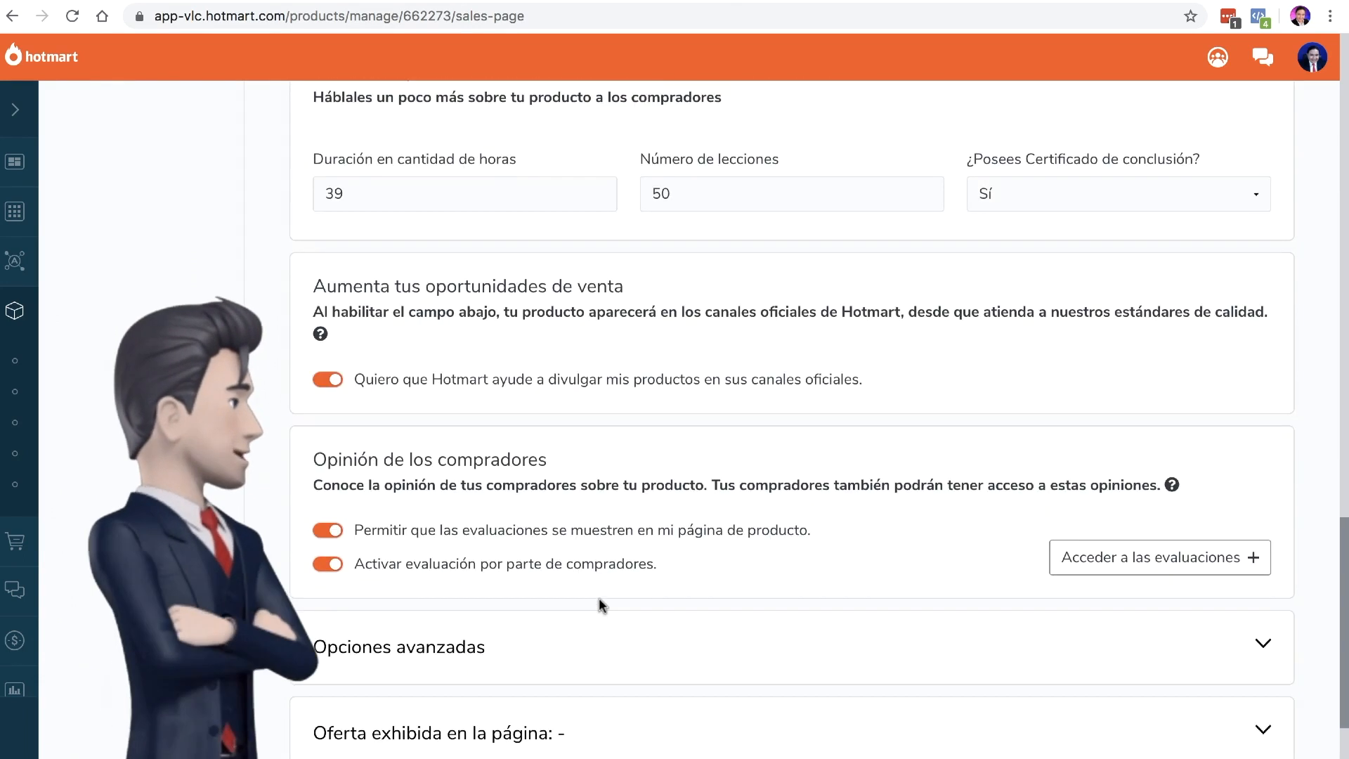
drag(328, 440, 539, 436)
click(389, 460)
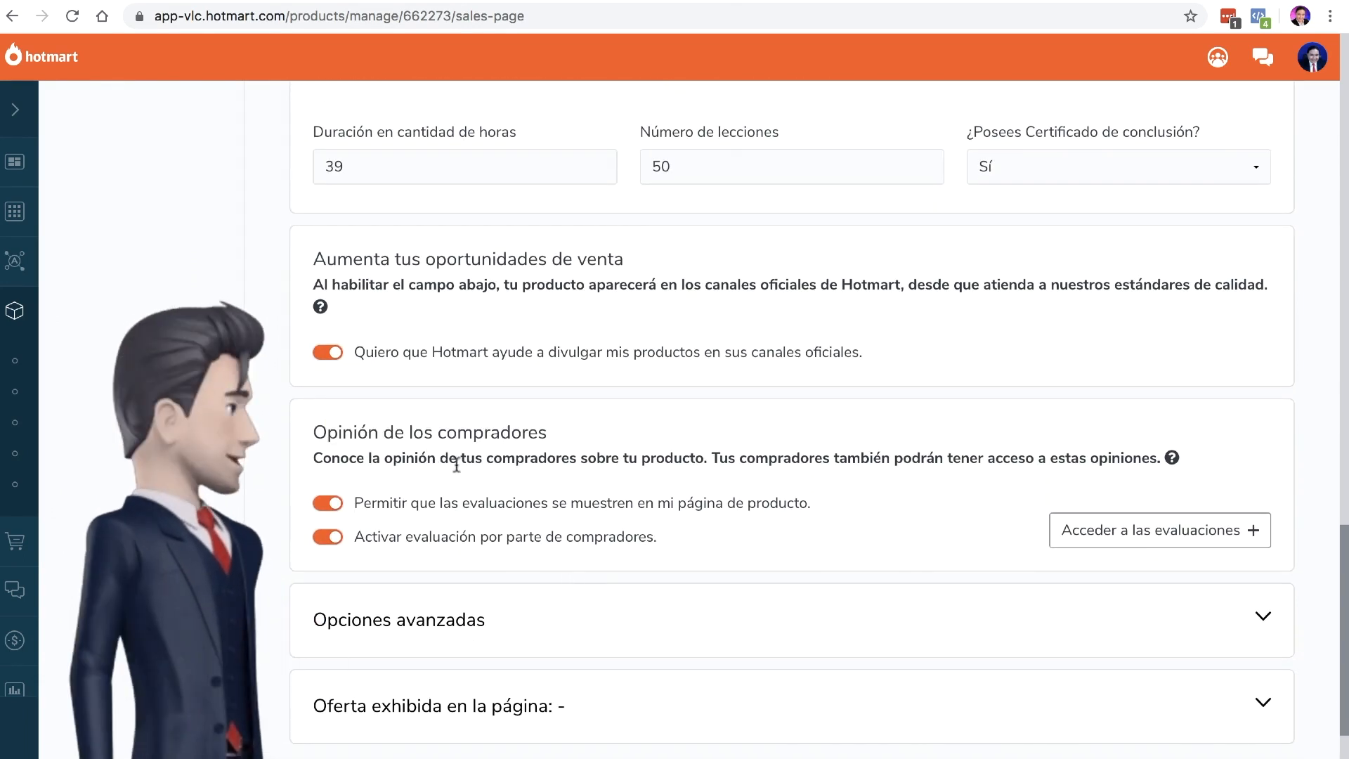
drag(503, 460, 701, 462)
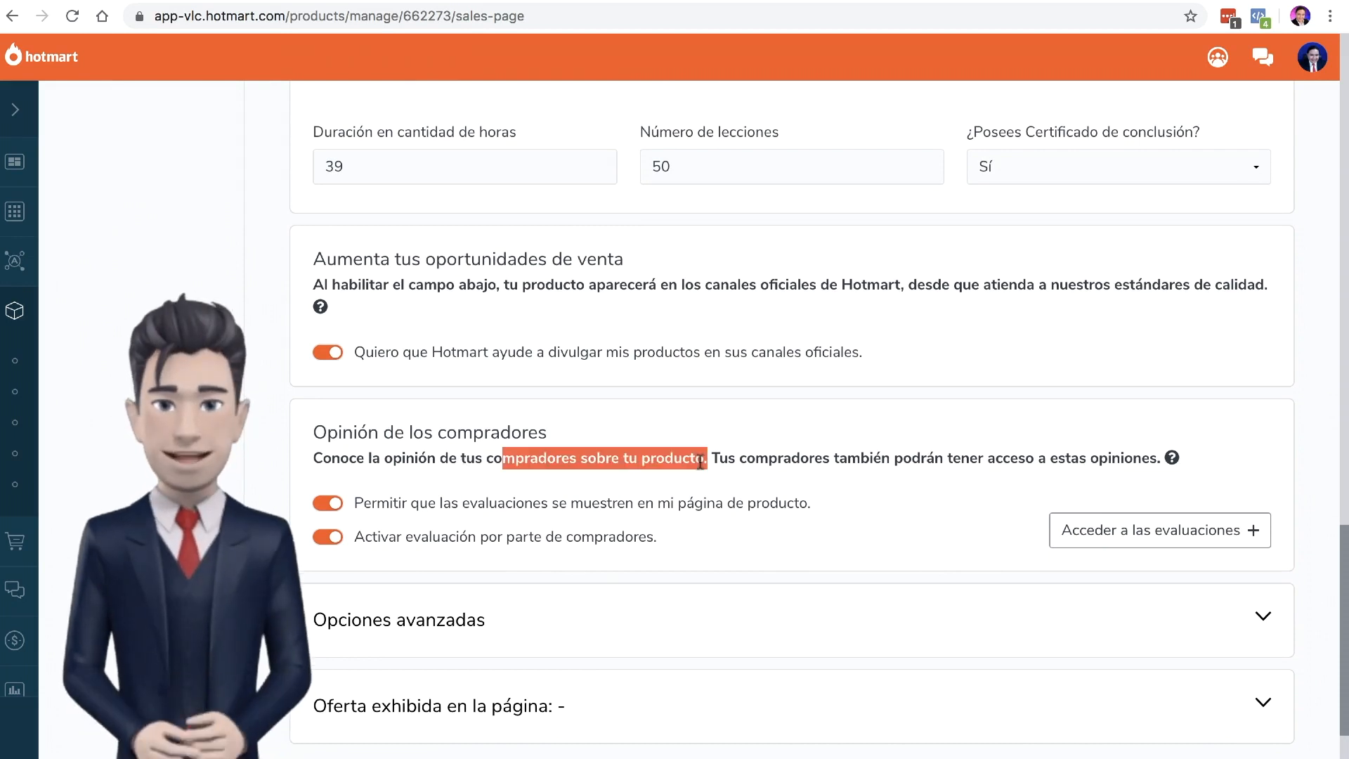
click(695, 461)
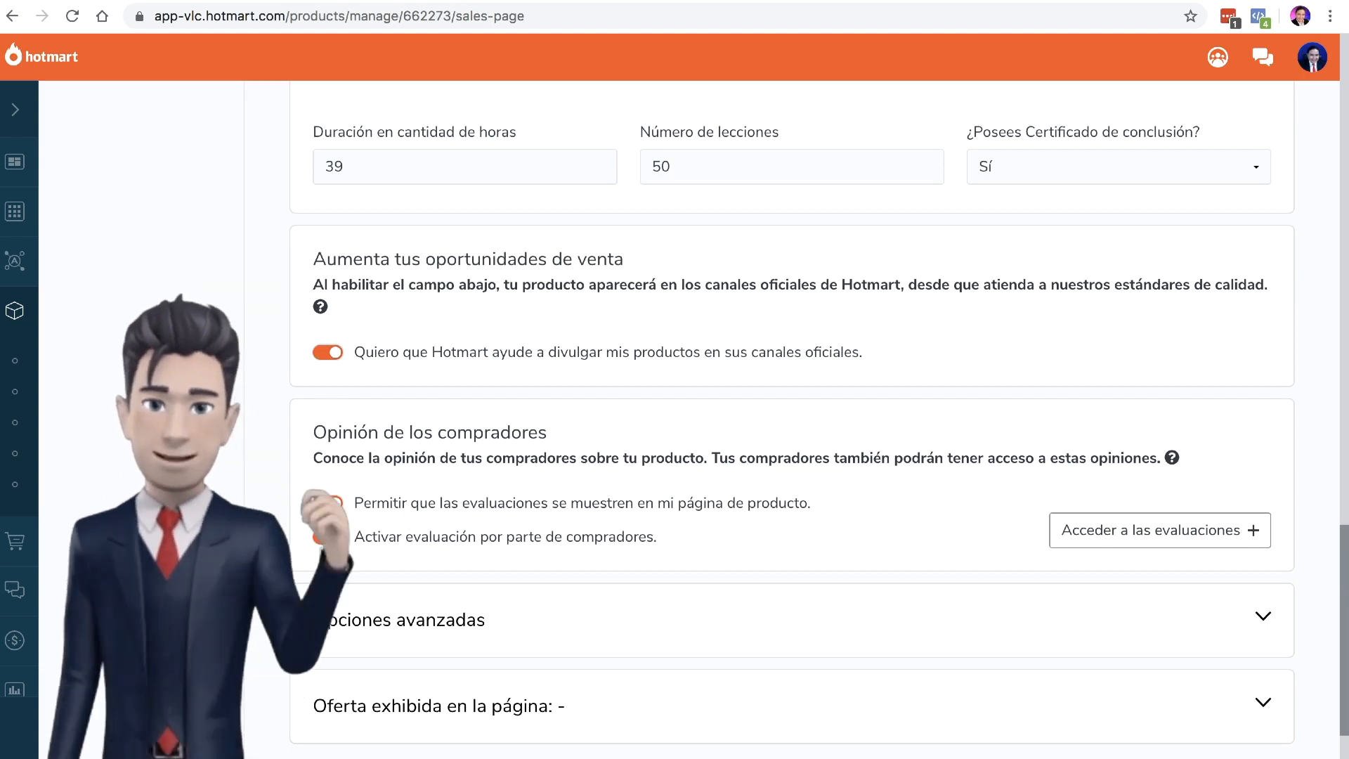
drag(414, 539, 644, 542)
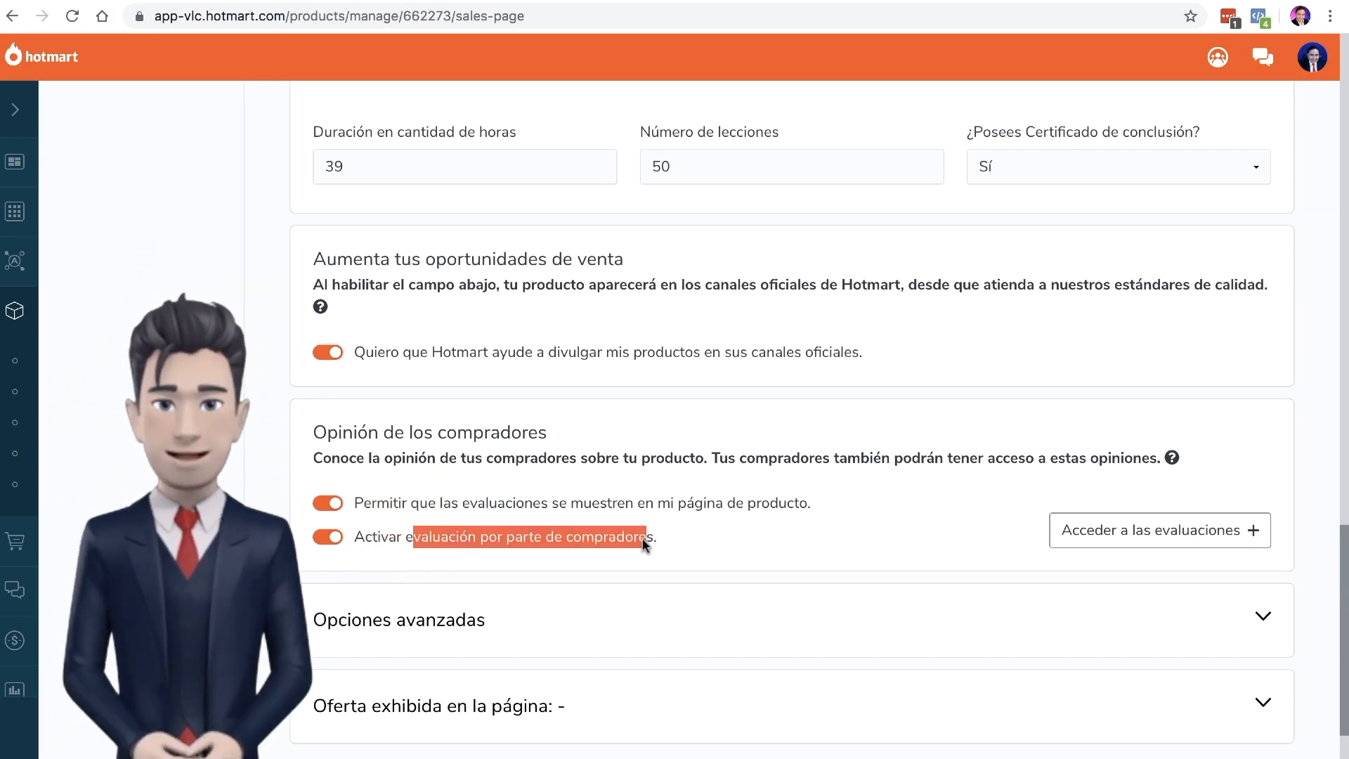
Review the product page's advanced options, covering the displayed author, the page URL and the restriction on changing it
scroll(644, 542, down, 3)
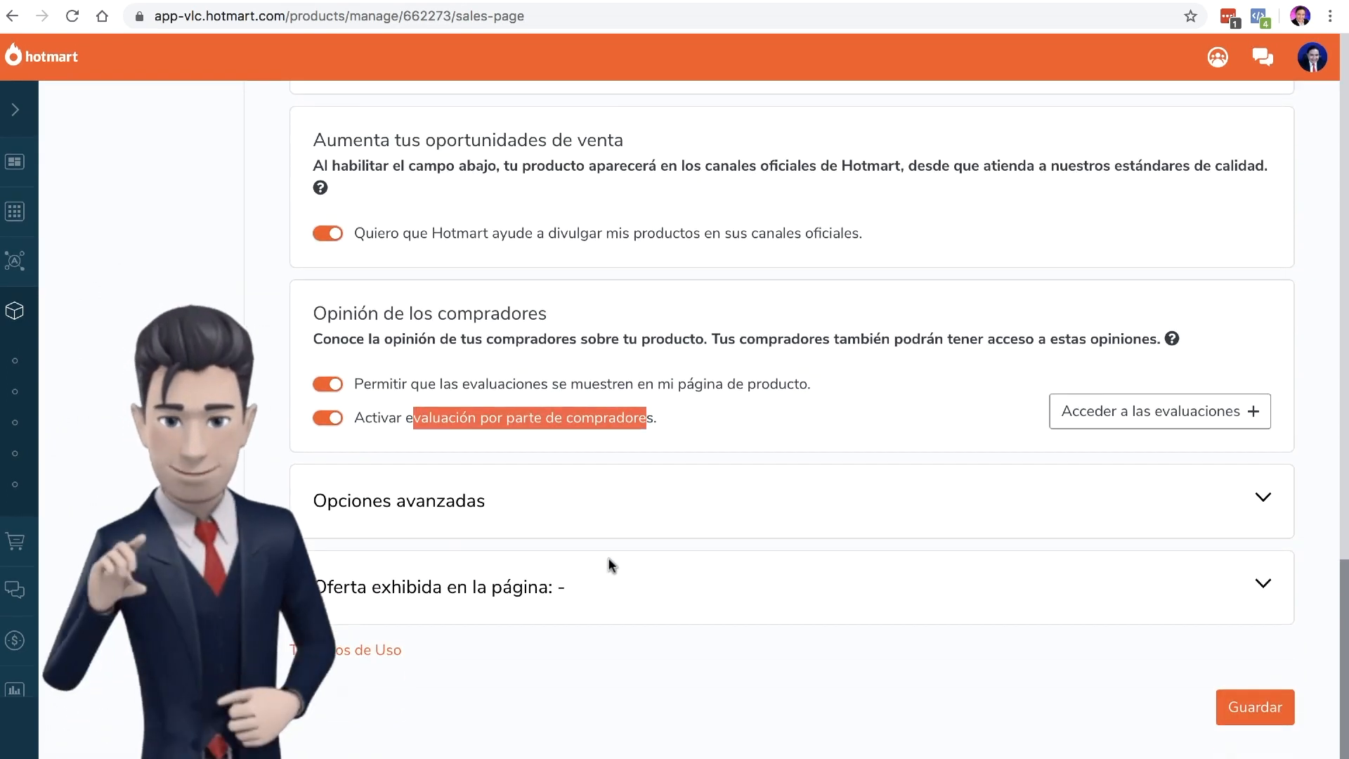
click(1263, 498)
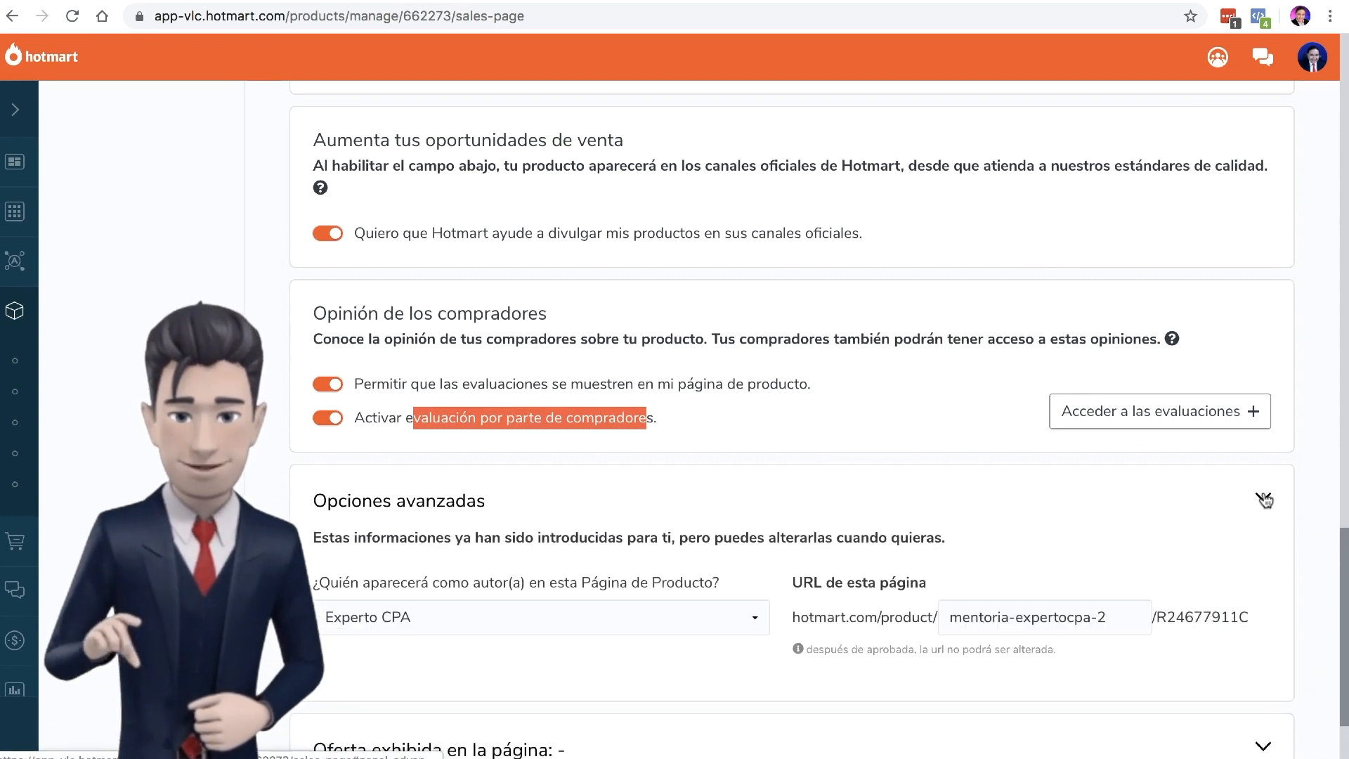
scroll(786, 425, down, 3)
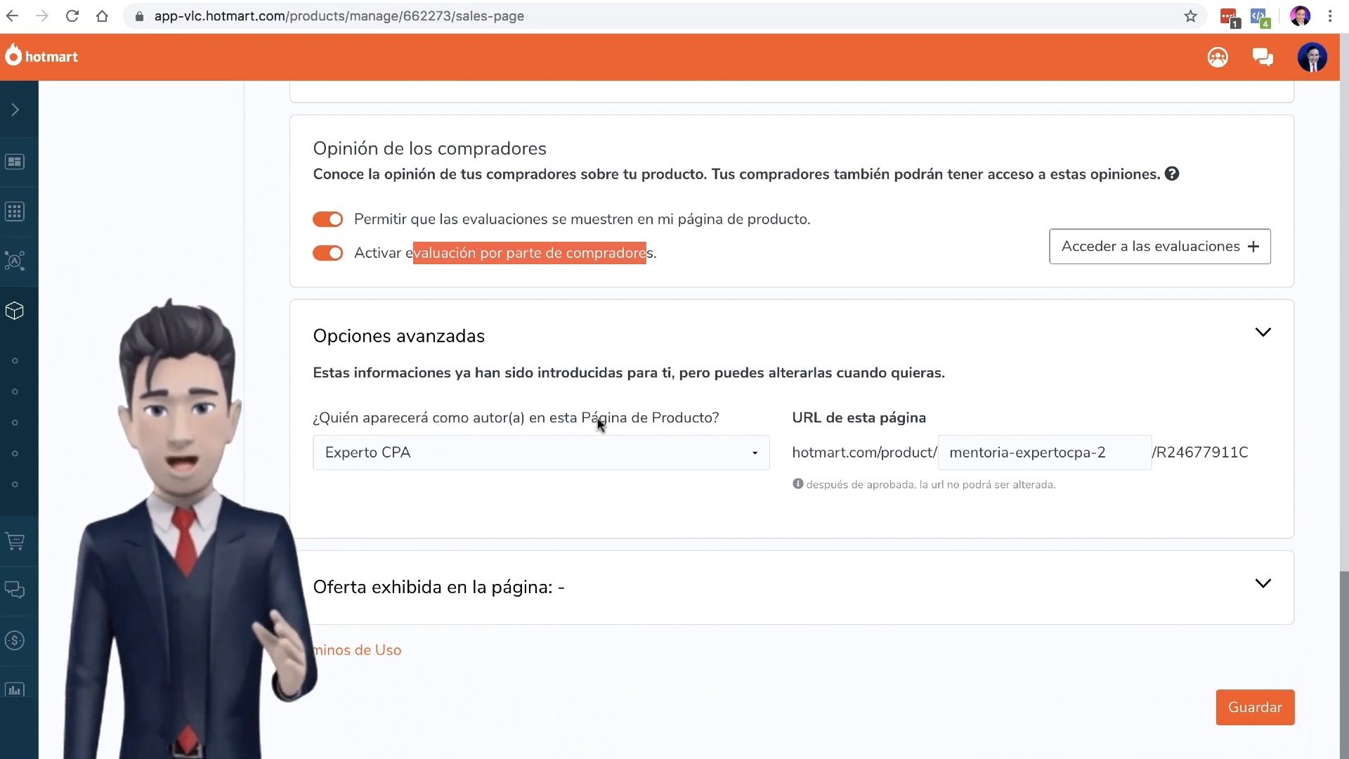
drag(803, 420, 897, 535)
click(818, 427)
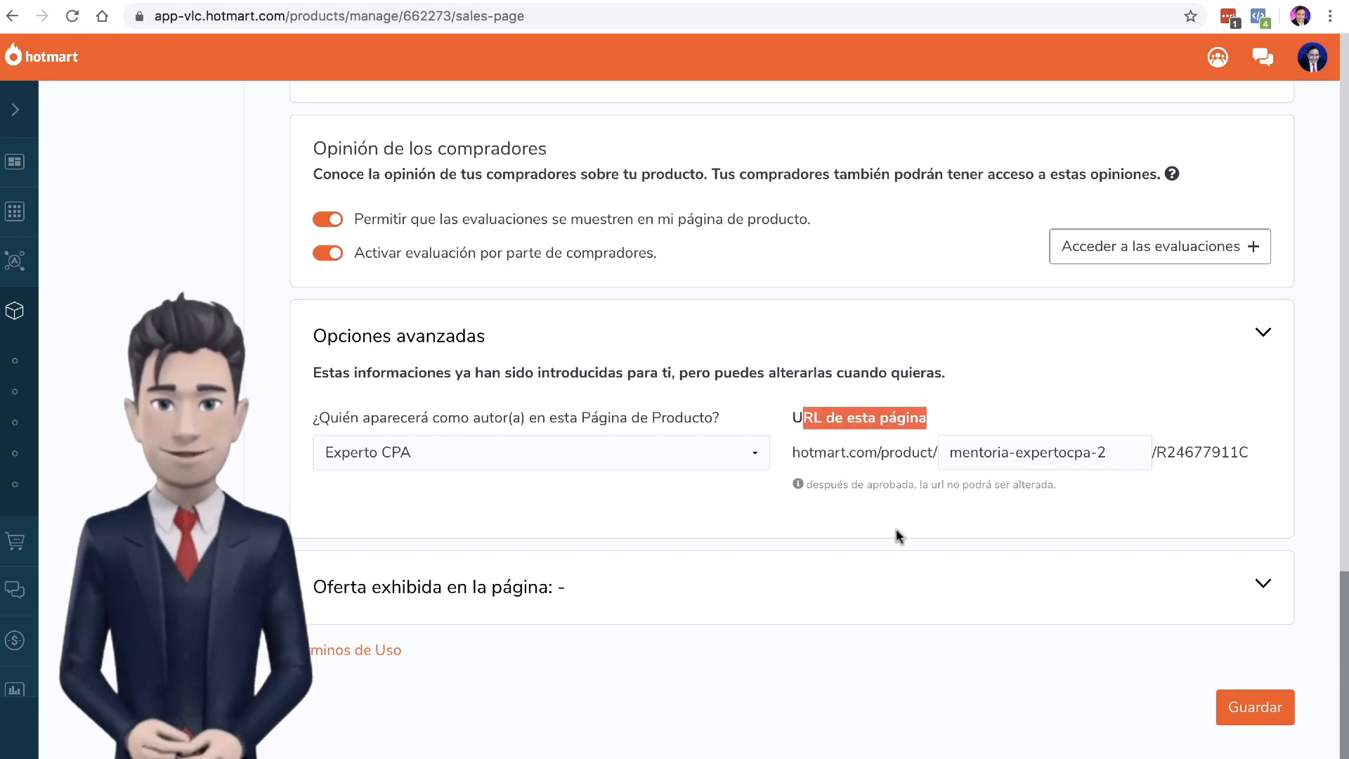
click(860, 487)
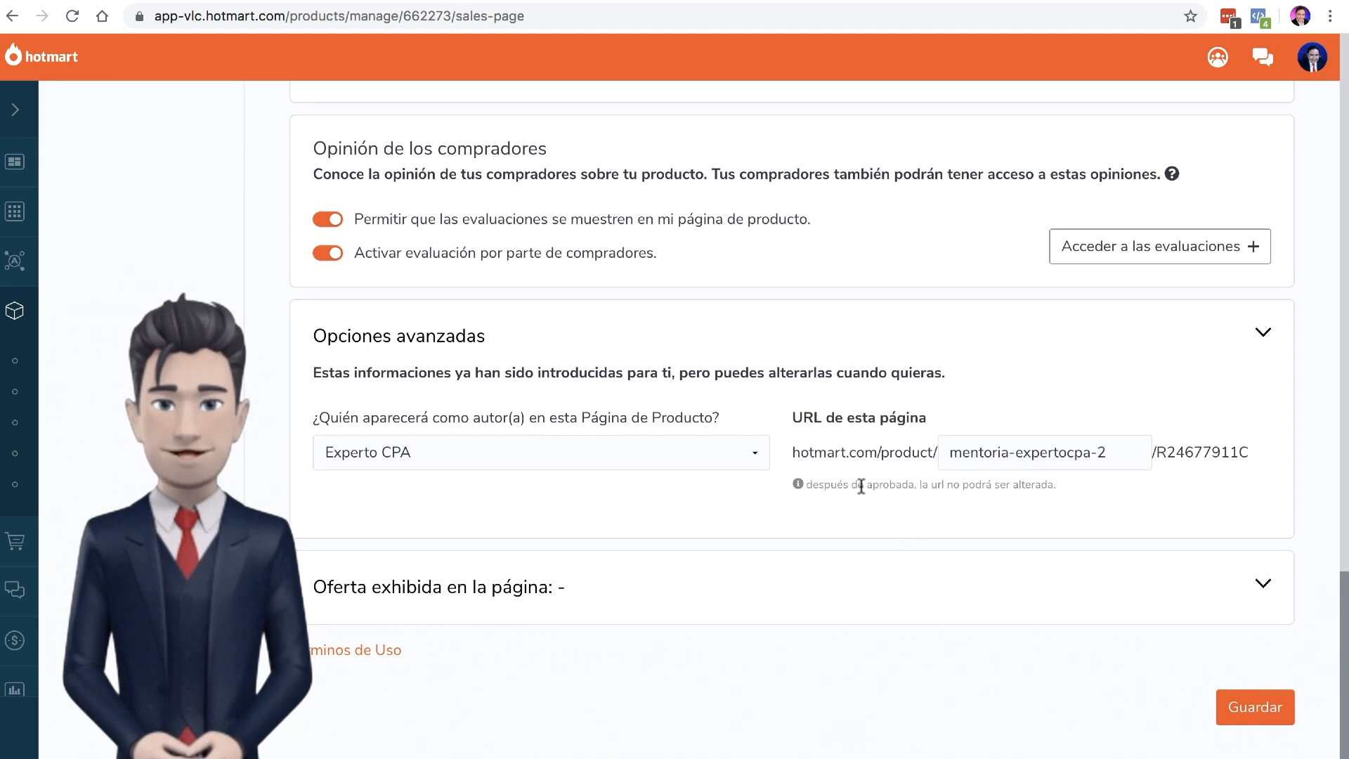
drag(845, 487, 969, 486)
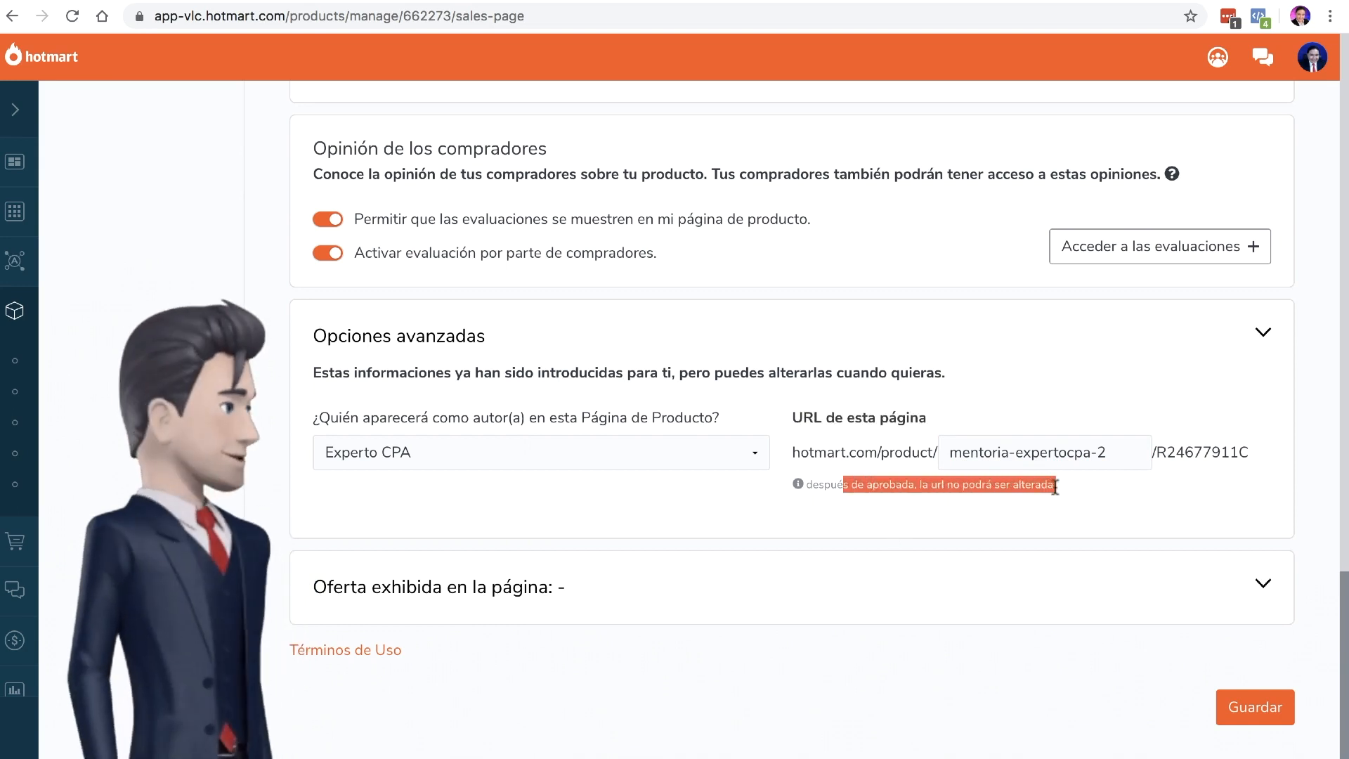
click(926, 489)
drag(916, 484, 951, 482)
drag(1114, 453, 917, 480)
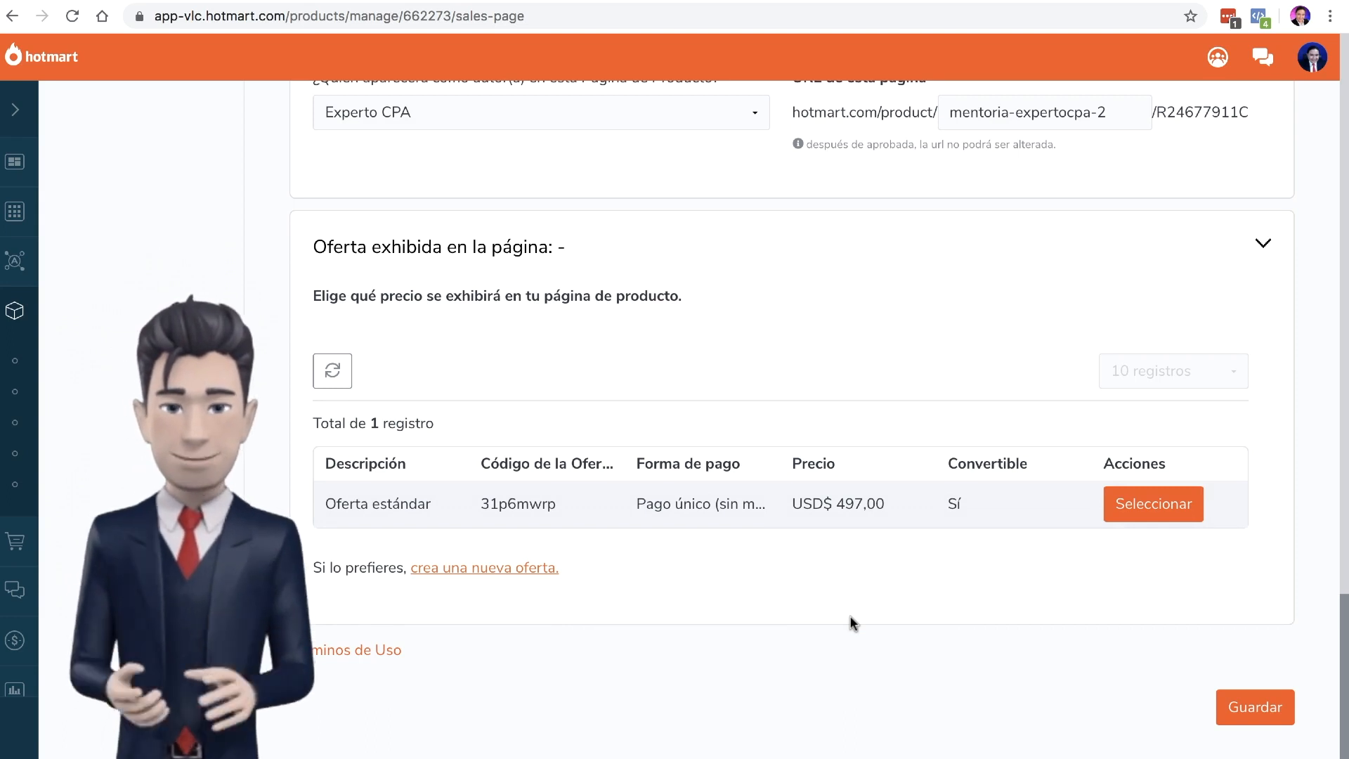
Choose Oferta estándar at USD$ 497,00 as the offer displayed on the product page and save the page
click(1262, 708)
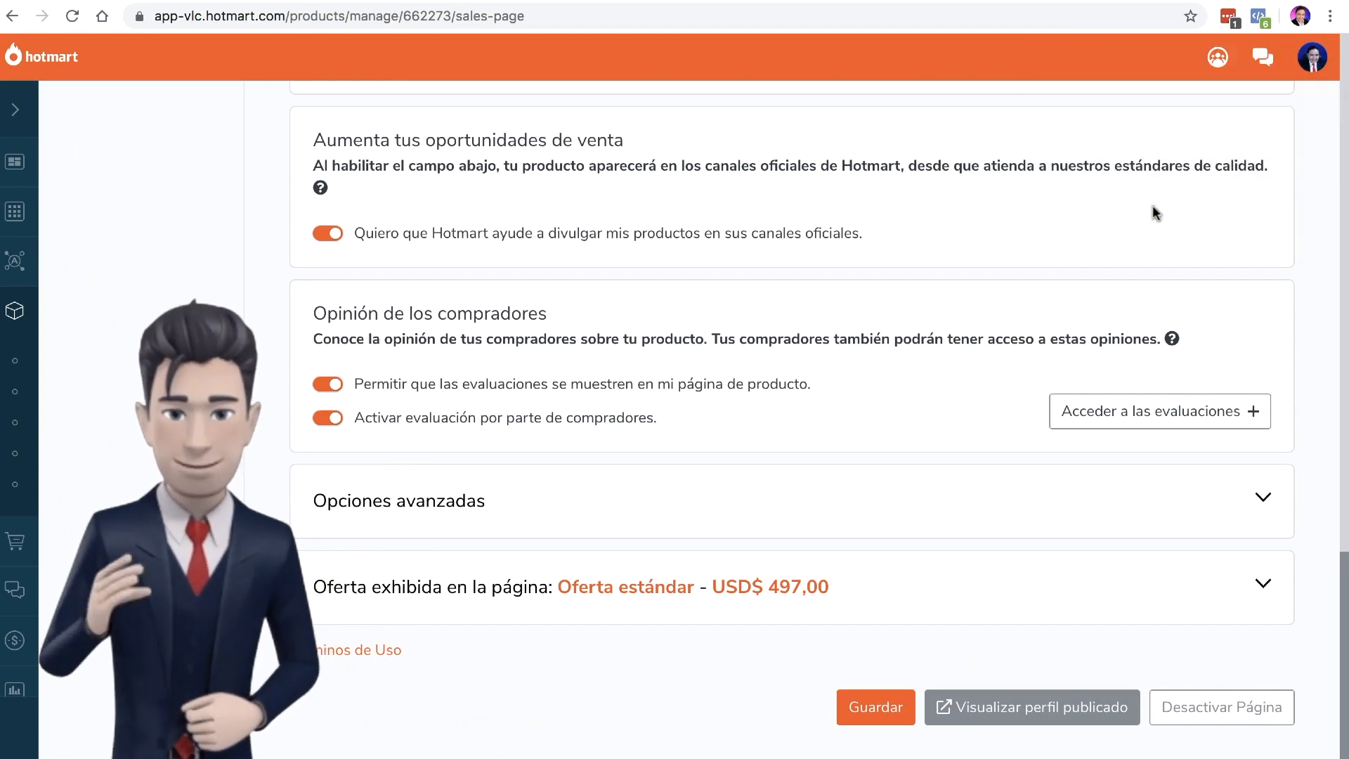
mouse_move(17, 327)
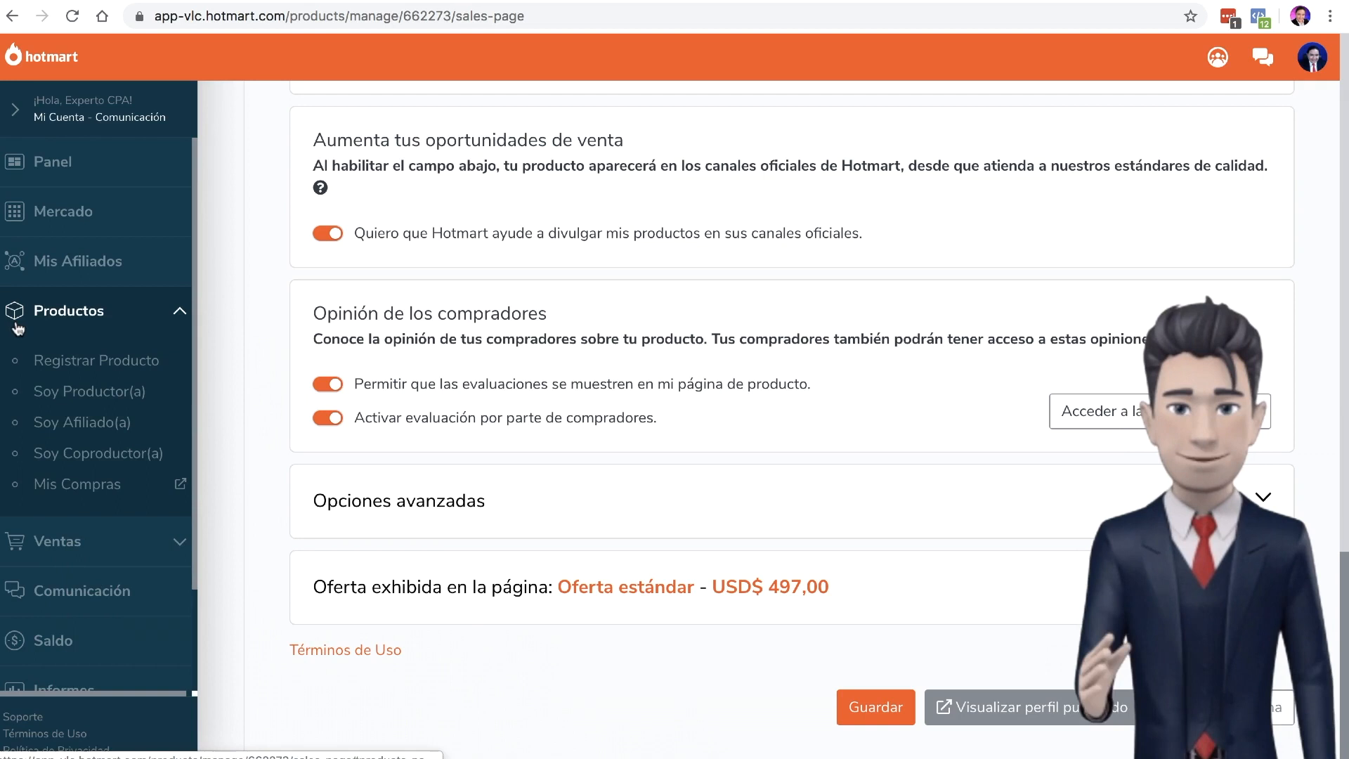
Preview the approved product page and examine its video, description, advantages, frequently asked questions, details and purchase option
scroll(668, 490, up, 10)
scroll(671, 499, up, 8)
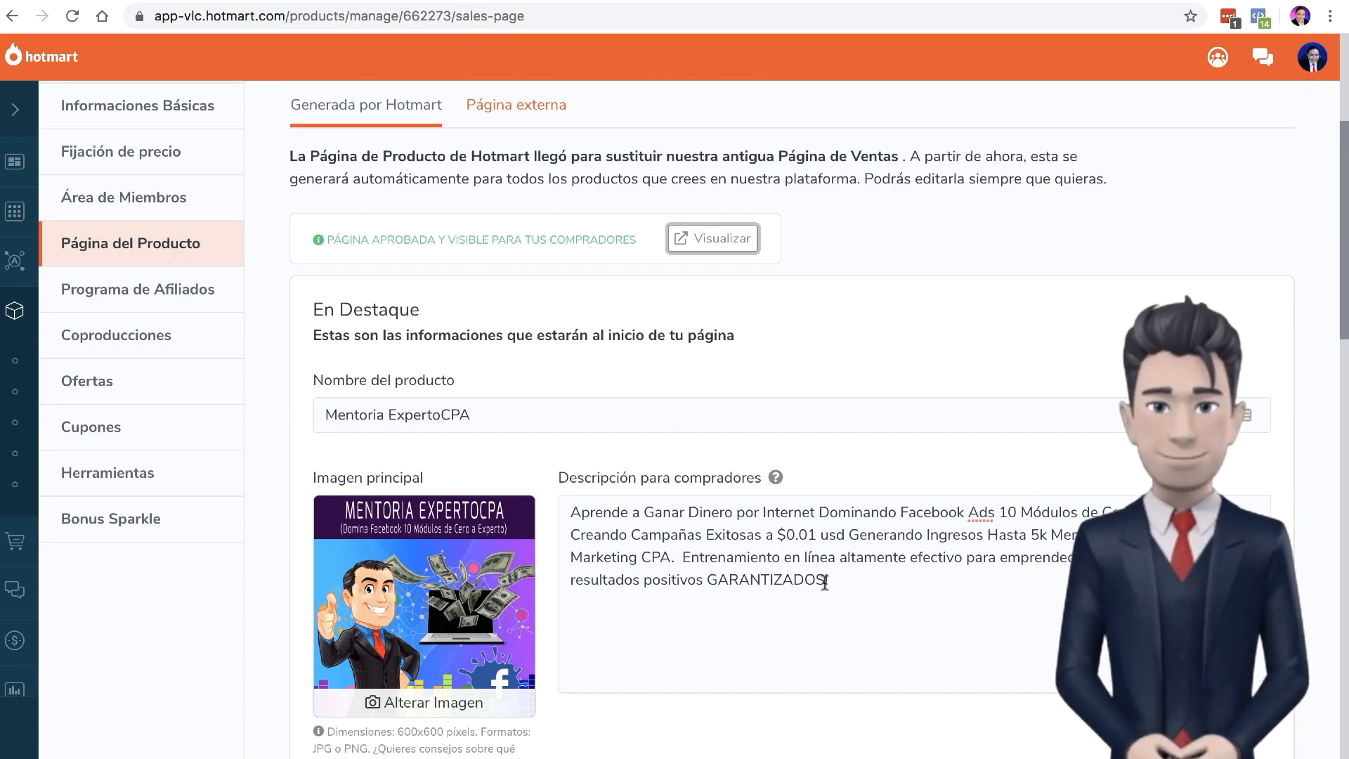
click(708, 243)
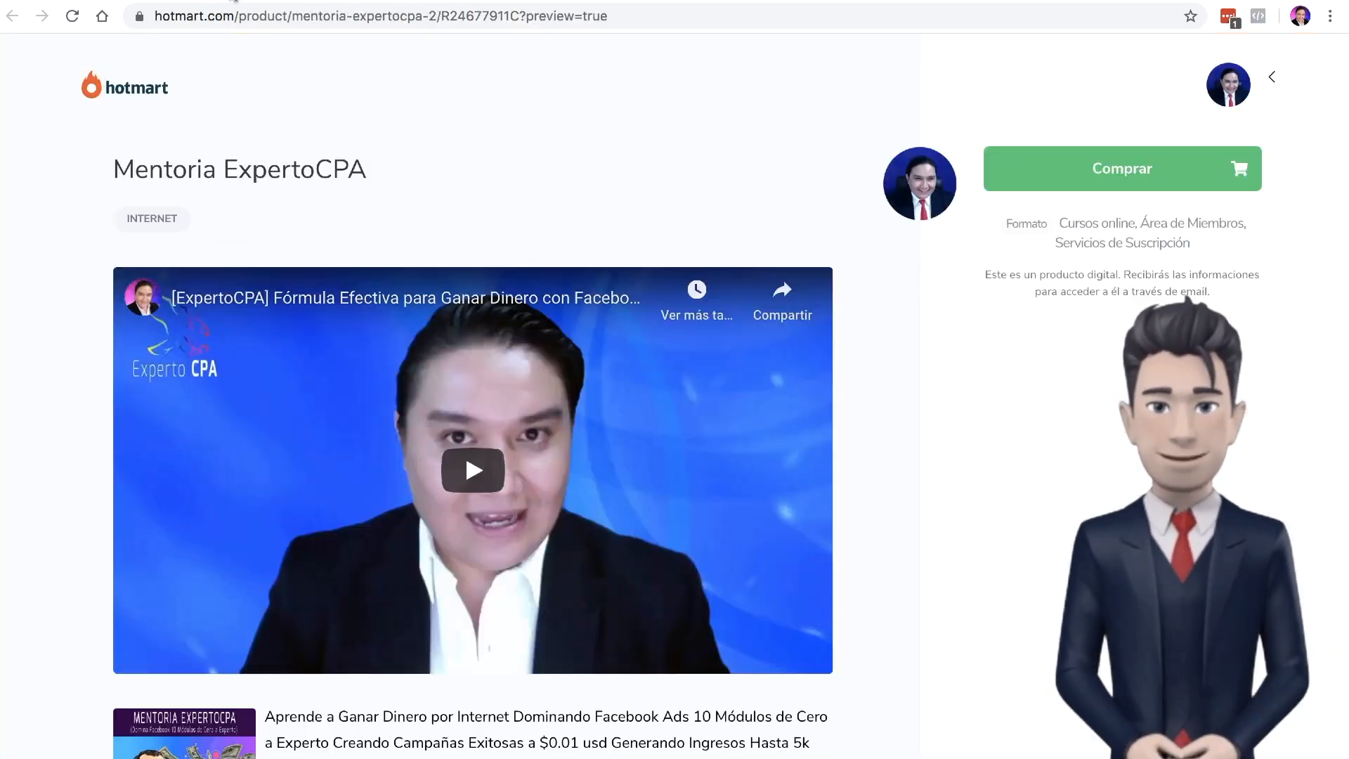
scroll(843, 527, down, 10)
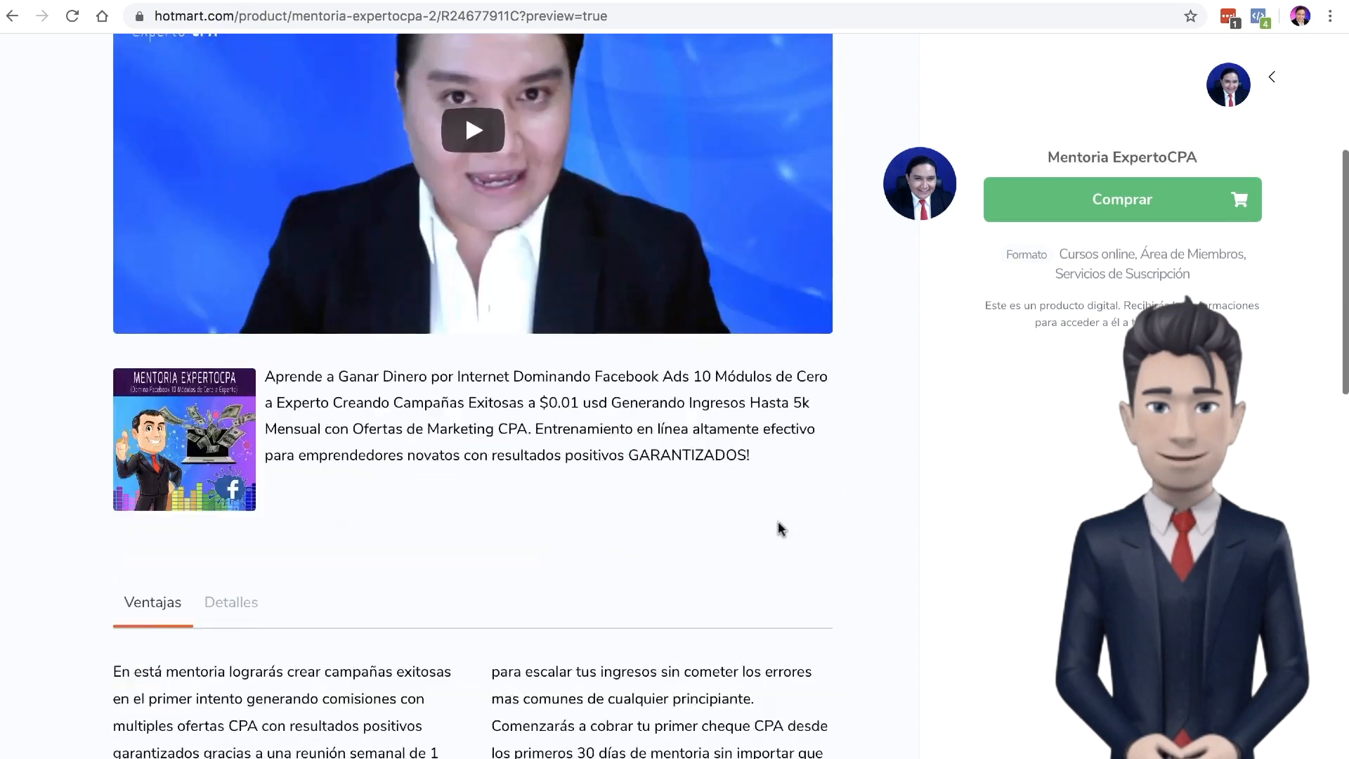
scroll(782, 527, down, 6)
scroll(782, 527, up, 8)
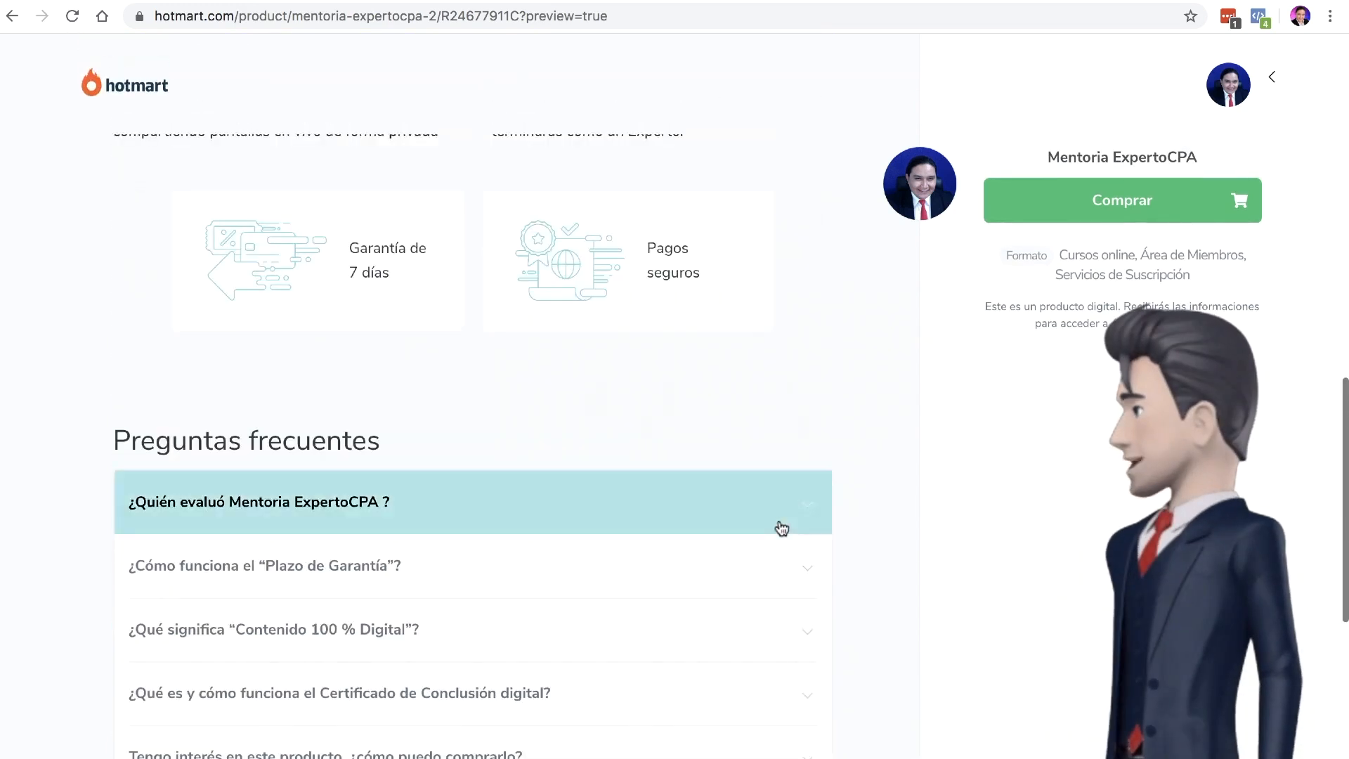
scroll(777, 527, up, 4)
click(203, 464)
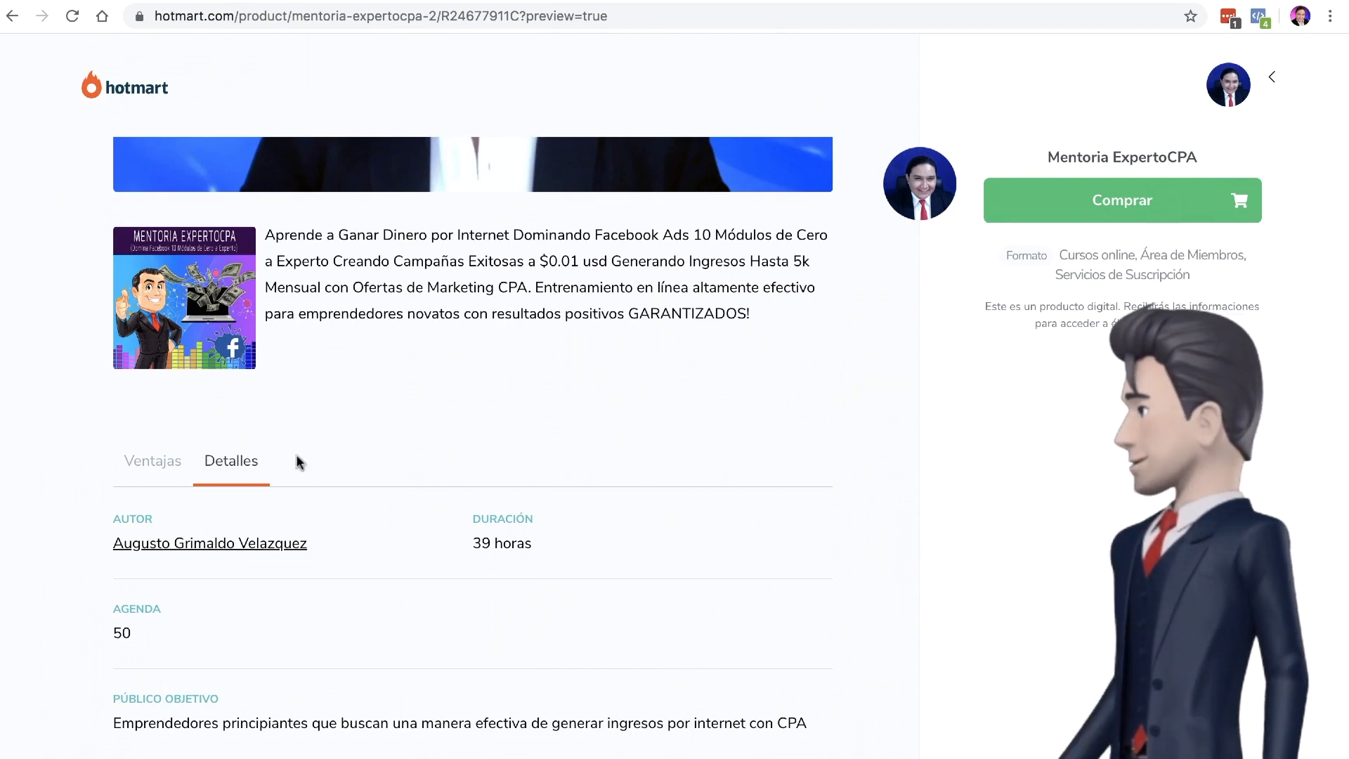
scroll(477, 466, up, 5)
scroll(477, 466, up, 2)
click(1120, 172)
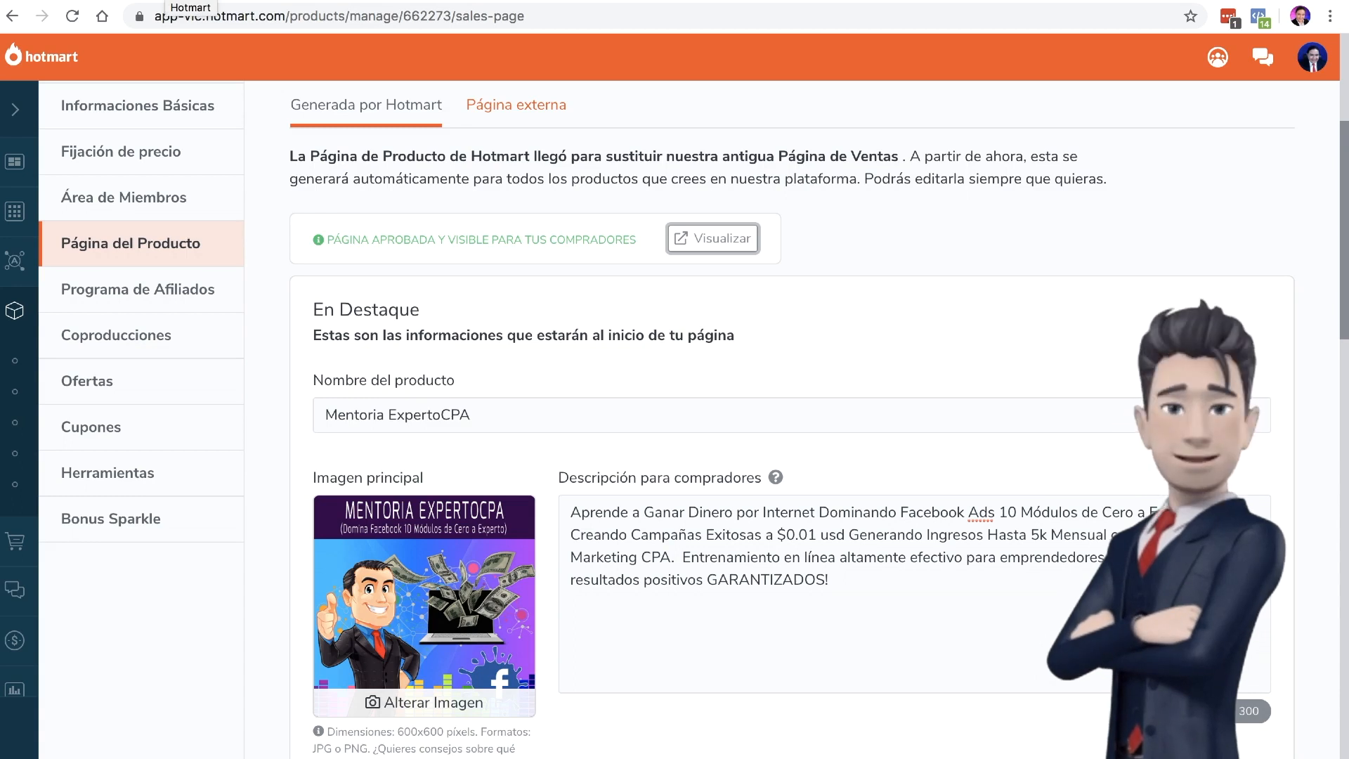
In the product's affiliate program, set the affiliation rule so that all affiliates can promote it with one-click affiliation
click(129, 295)
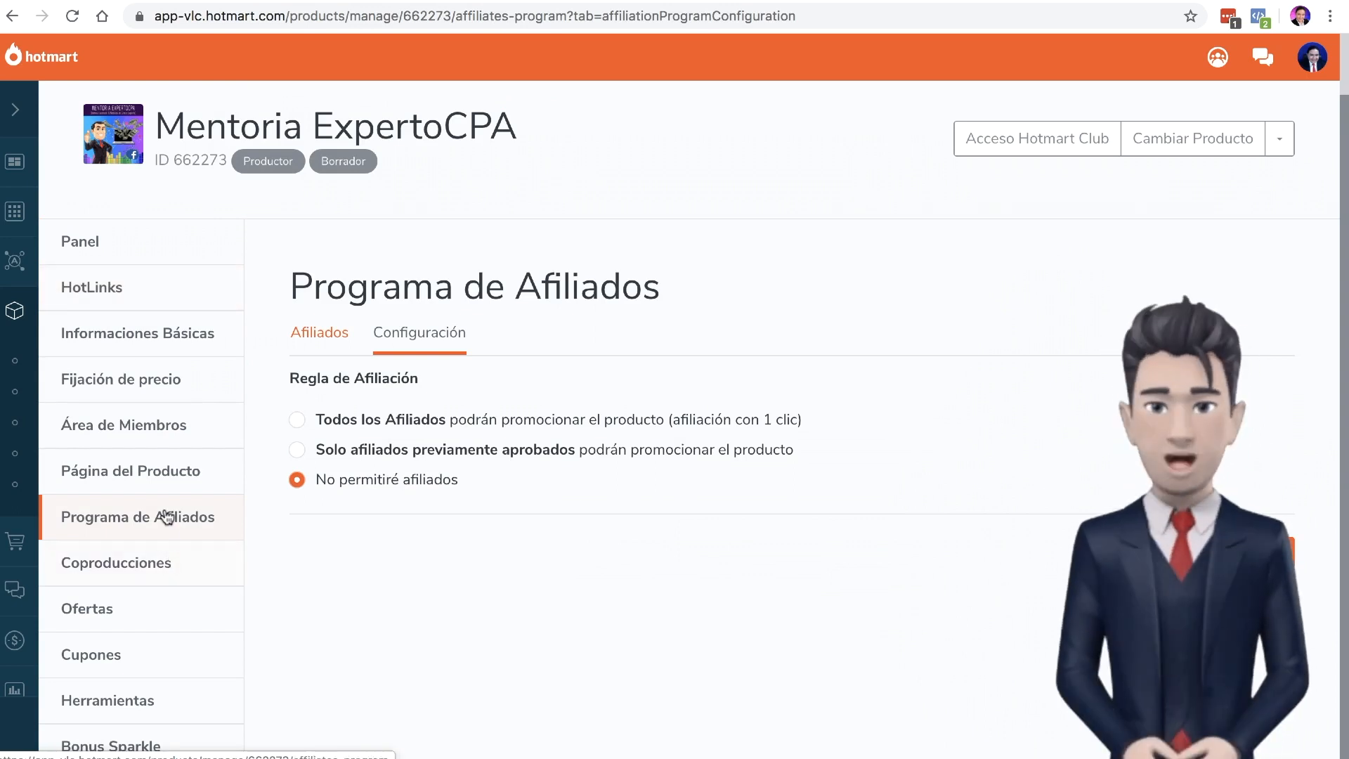
drag(313, 286, 653, 285)
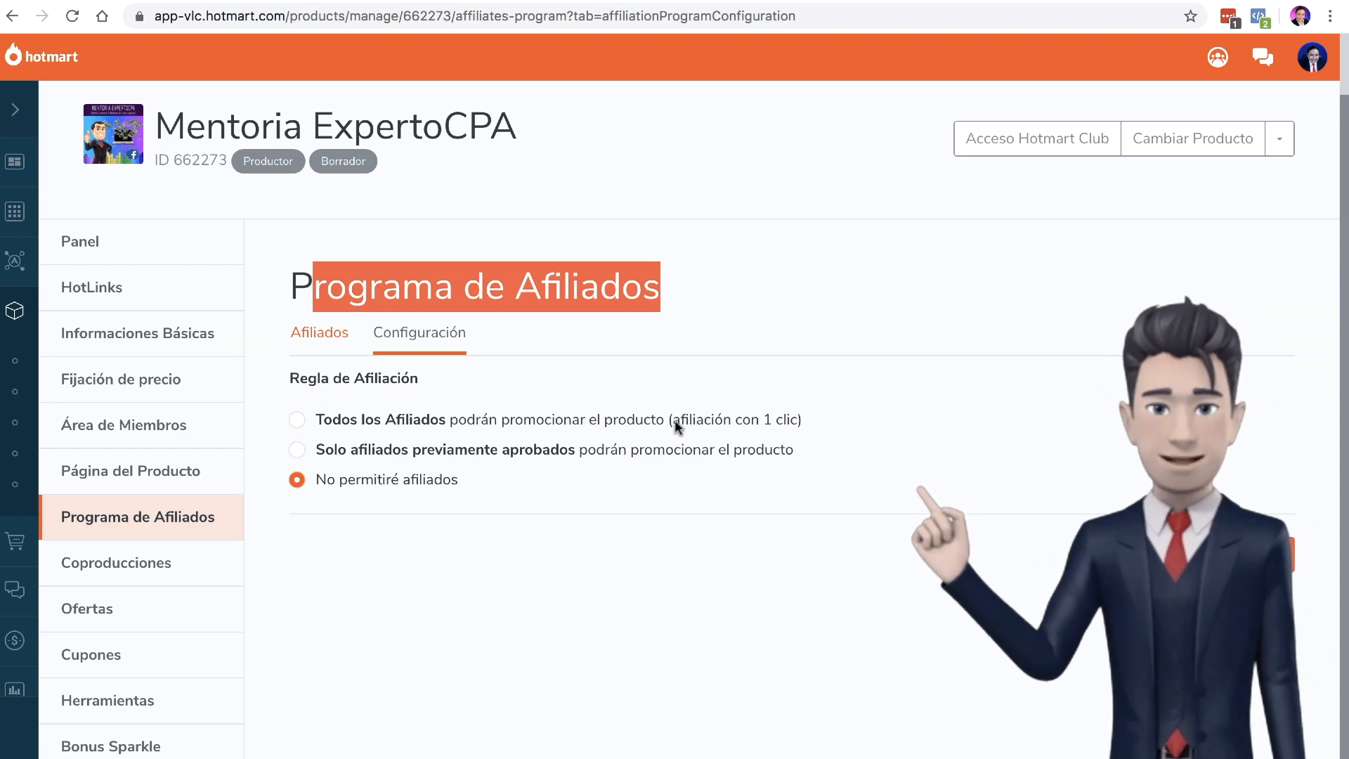
drag(673, 420, 775, 421)
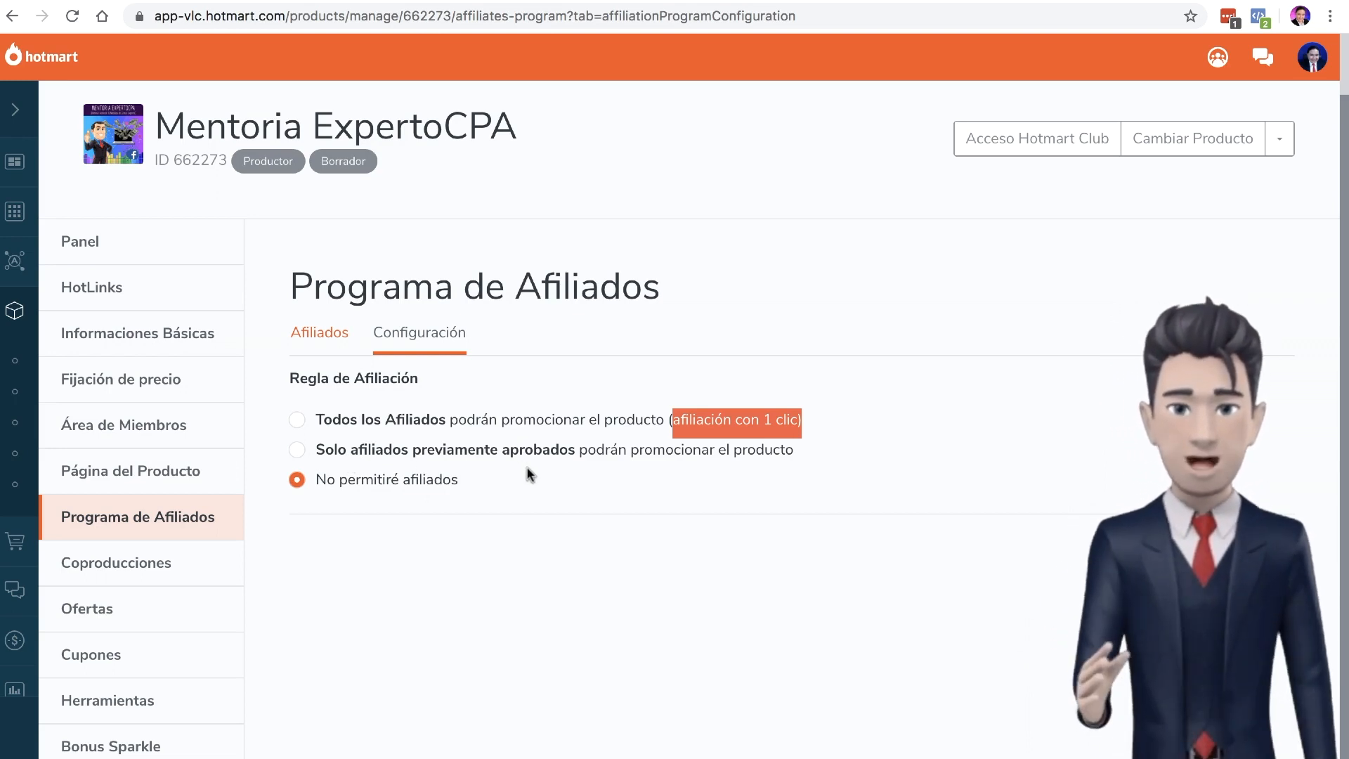
click(298, 421)
scroll(798, 690, down, 1)
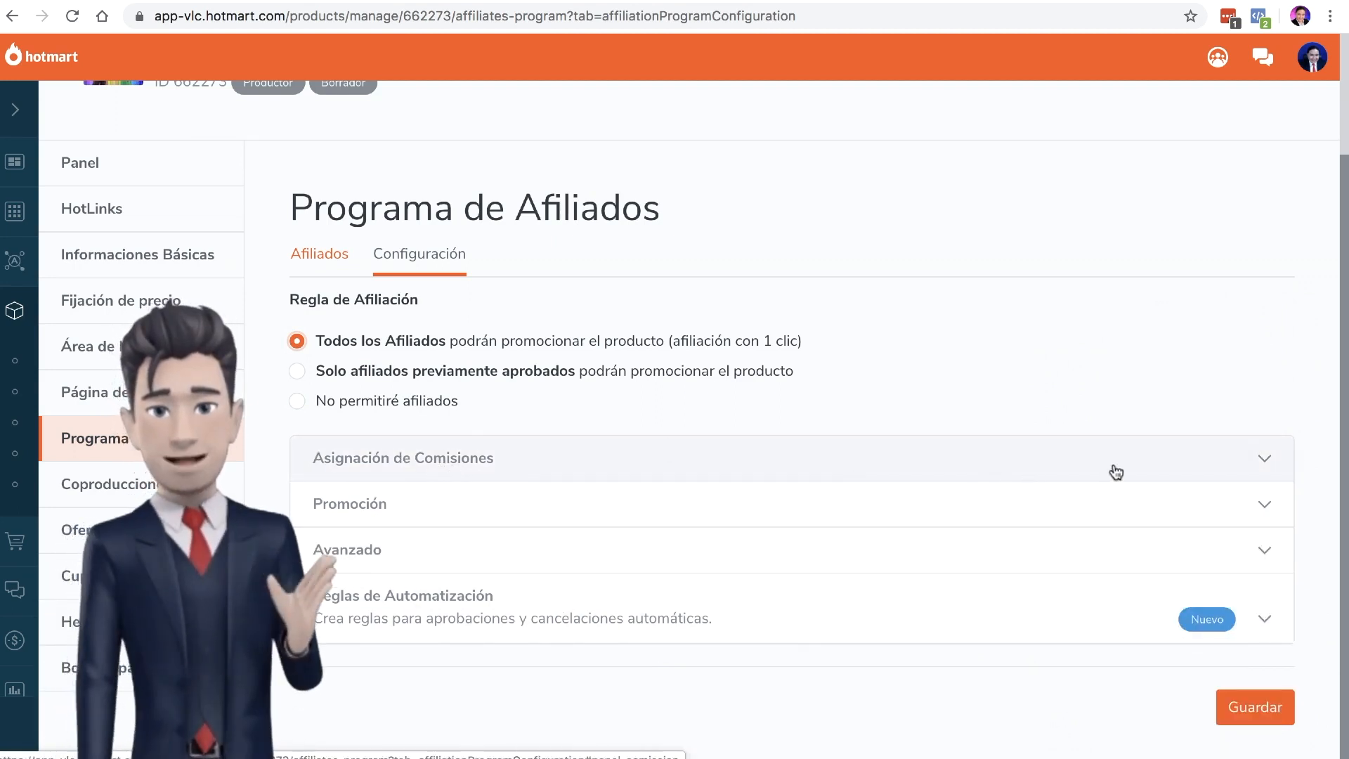
Set the affiliates' commission percentage to 50% in the commission assignment settings
click(1262, 459)
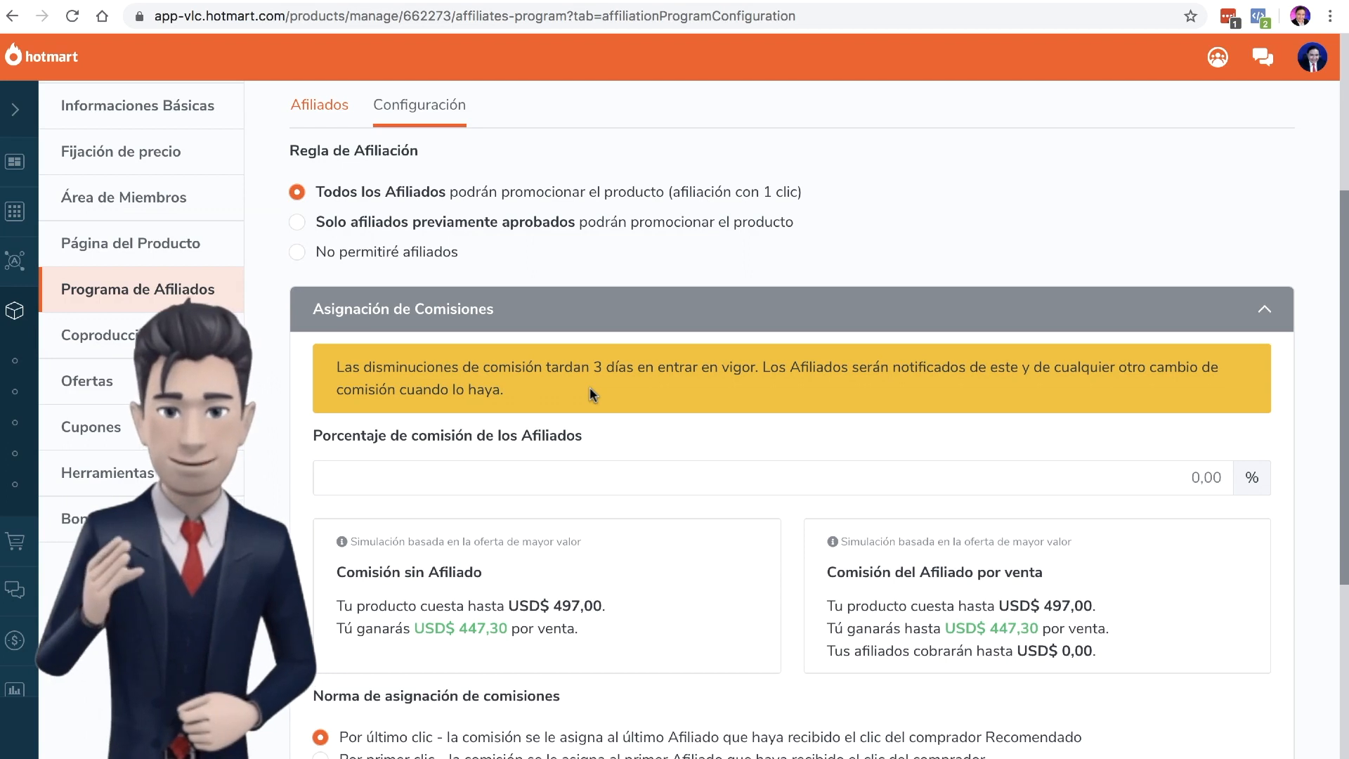
click(1183, 477)
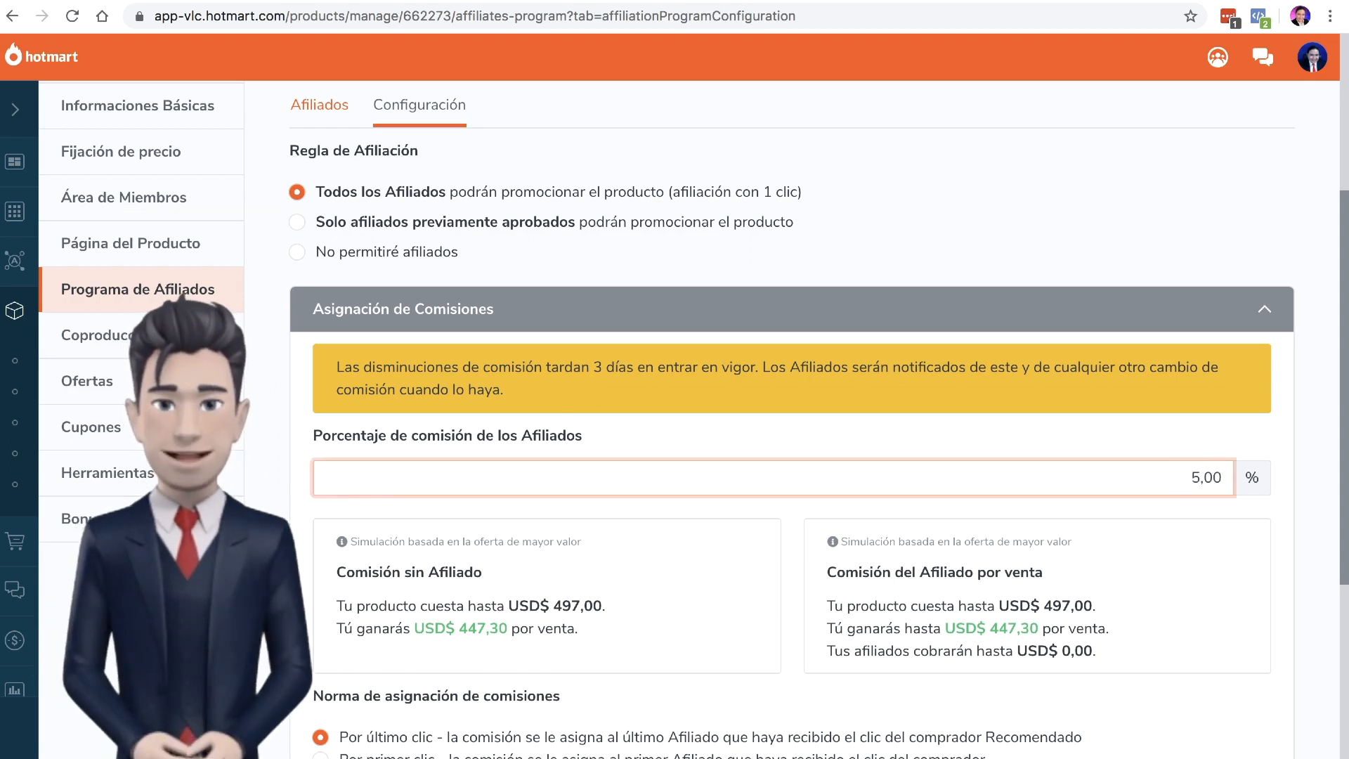
click(751, 520)
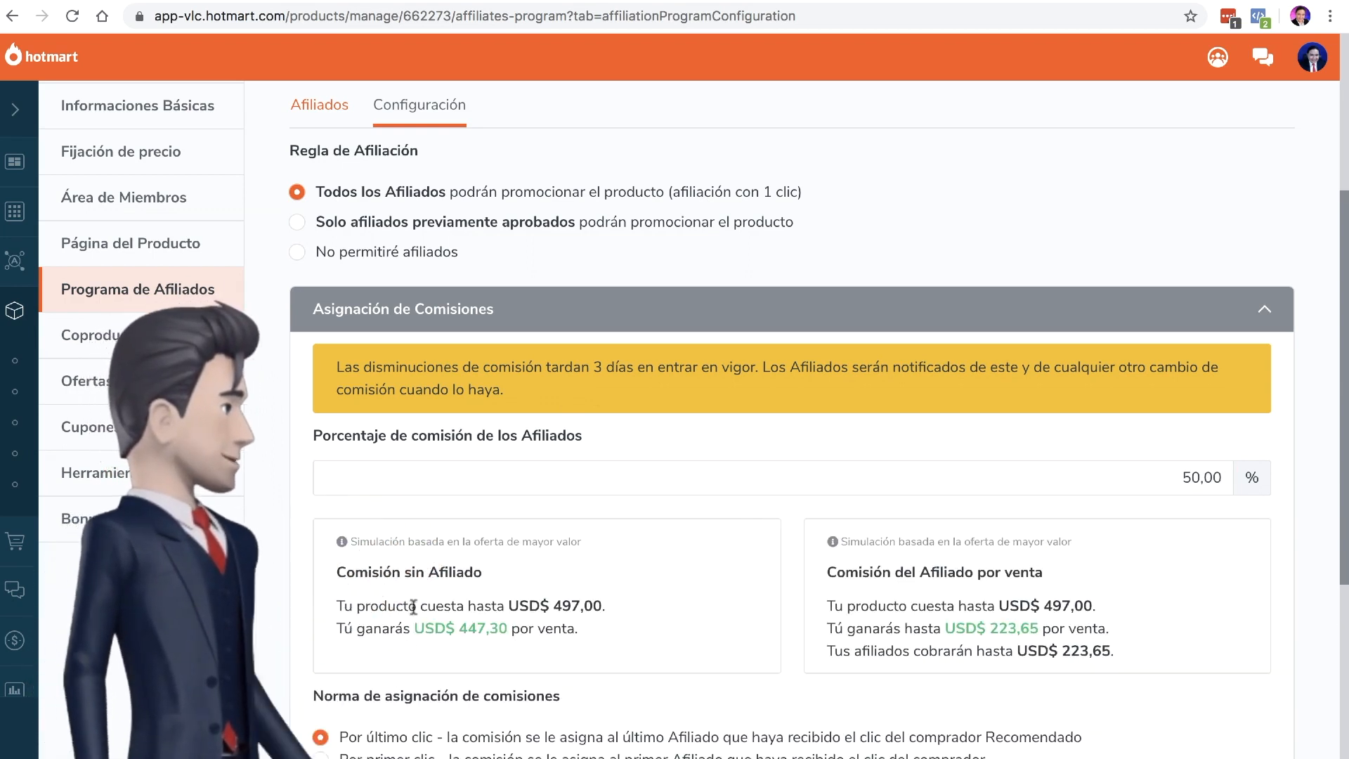
Compare the earnings simulations with and without an affiliate and check the commission assignment rule options
drag(394, 623, 507, 633)
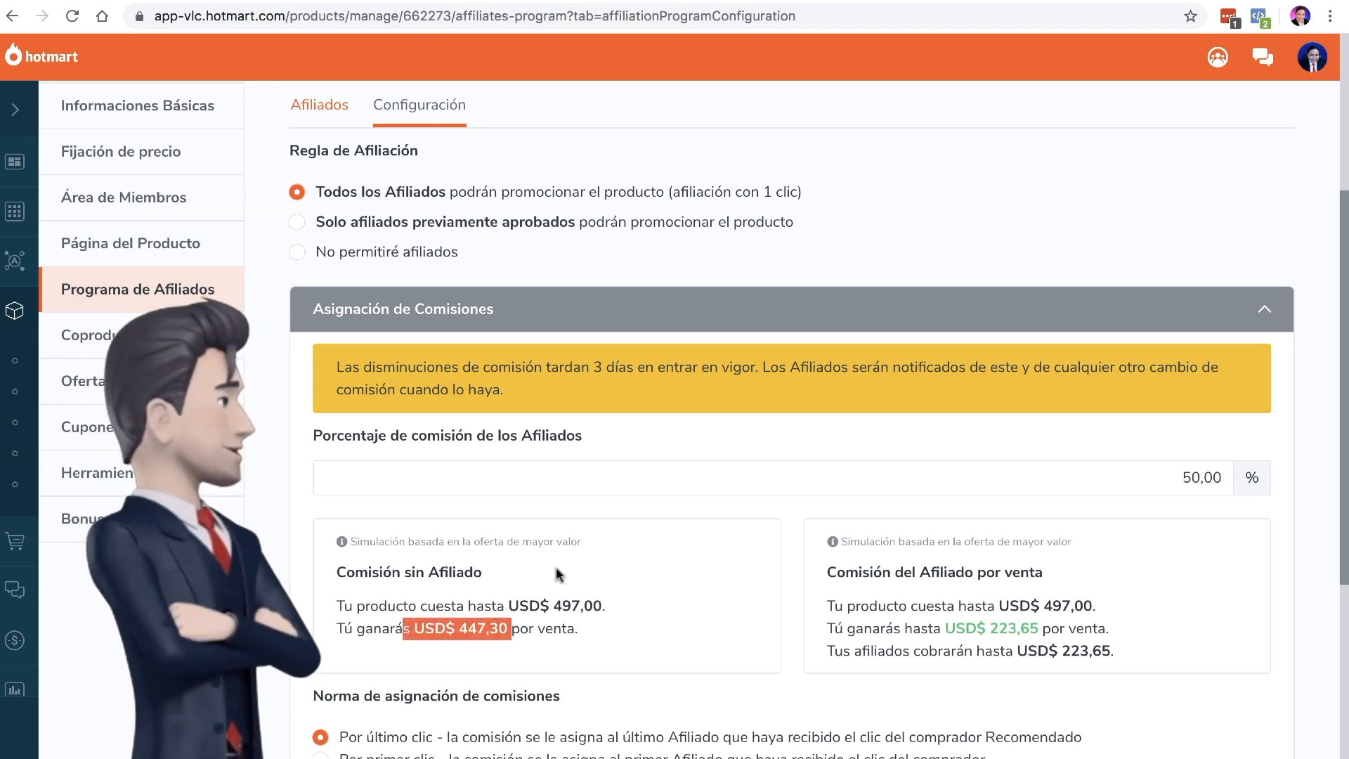
drag(400, 565, 493, 574)
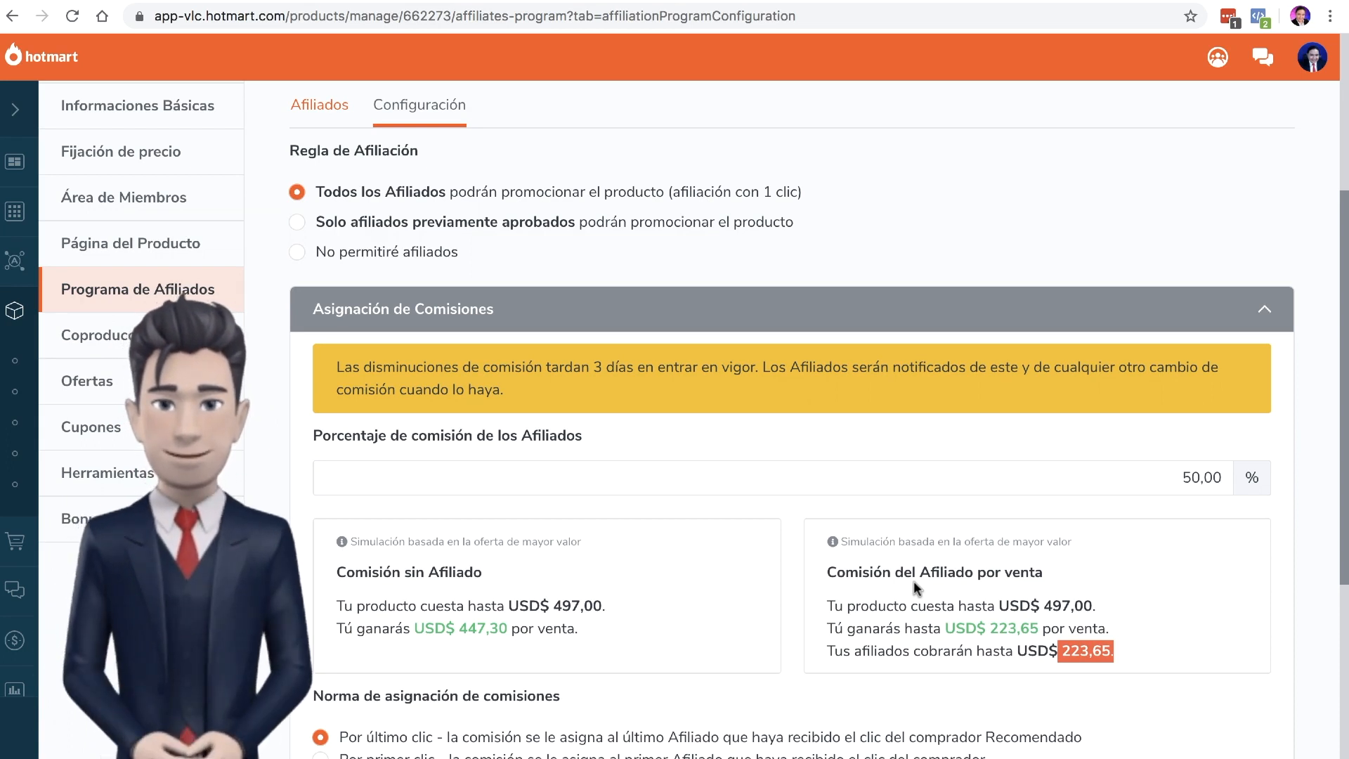
scroll(913, 581, down, 3)
drag(562, 518, 323, 503)
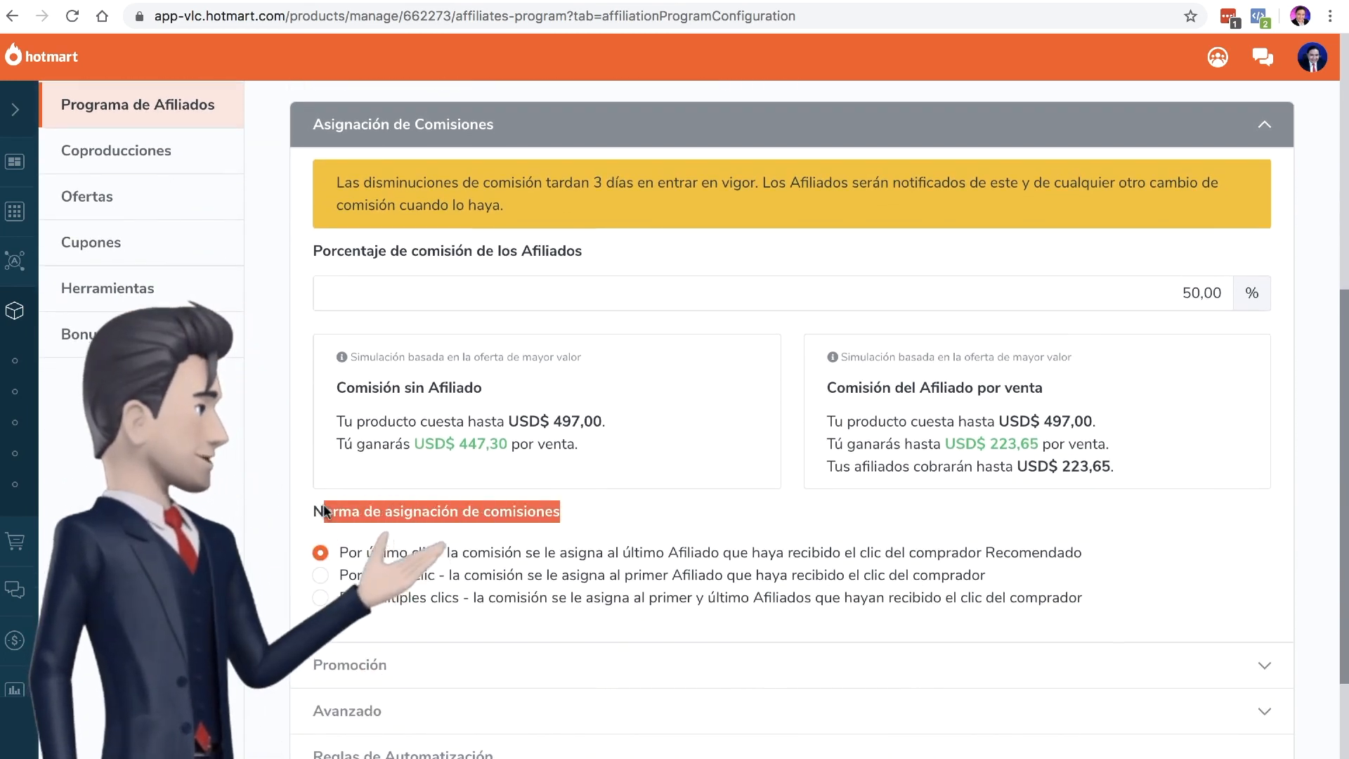
click(519, 514)
Fill in the promotion details: tags facebook ads, marketingdeafiliados, ganardinero, ganardineroporinternet, marketingcpa, mentoriacpa, ingresospasivos, vivirdeinternet, plus the affiliate support email and product presentation
scroll(520, 514, down, 2)
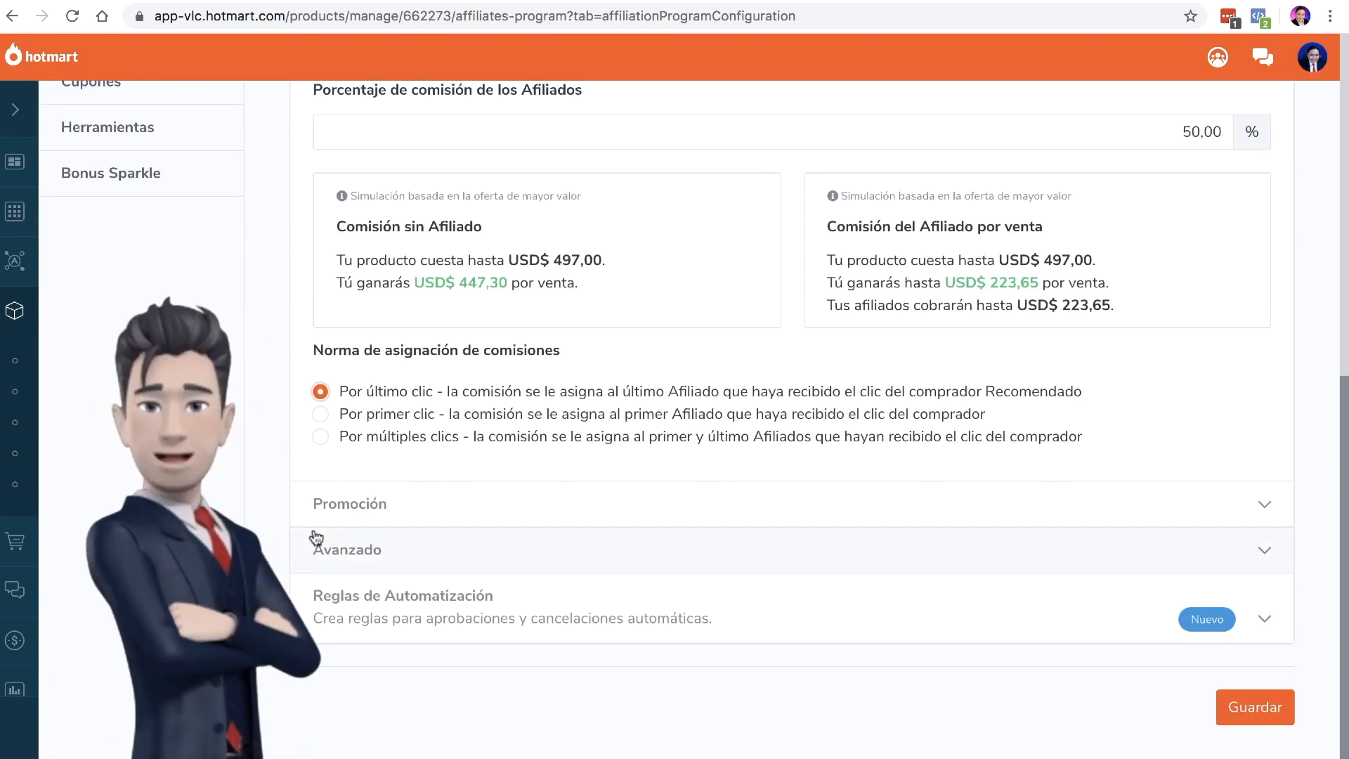
click(365, 504)
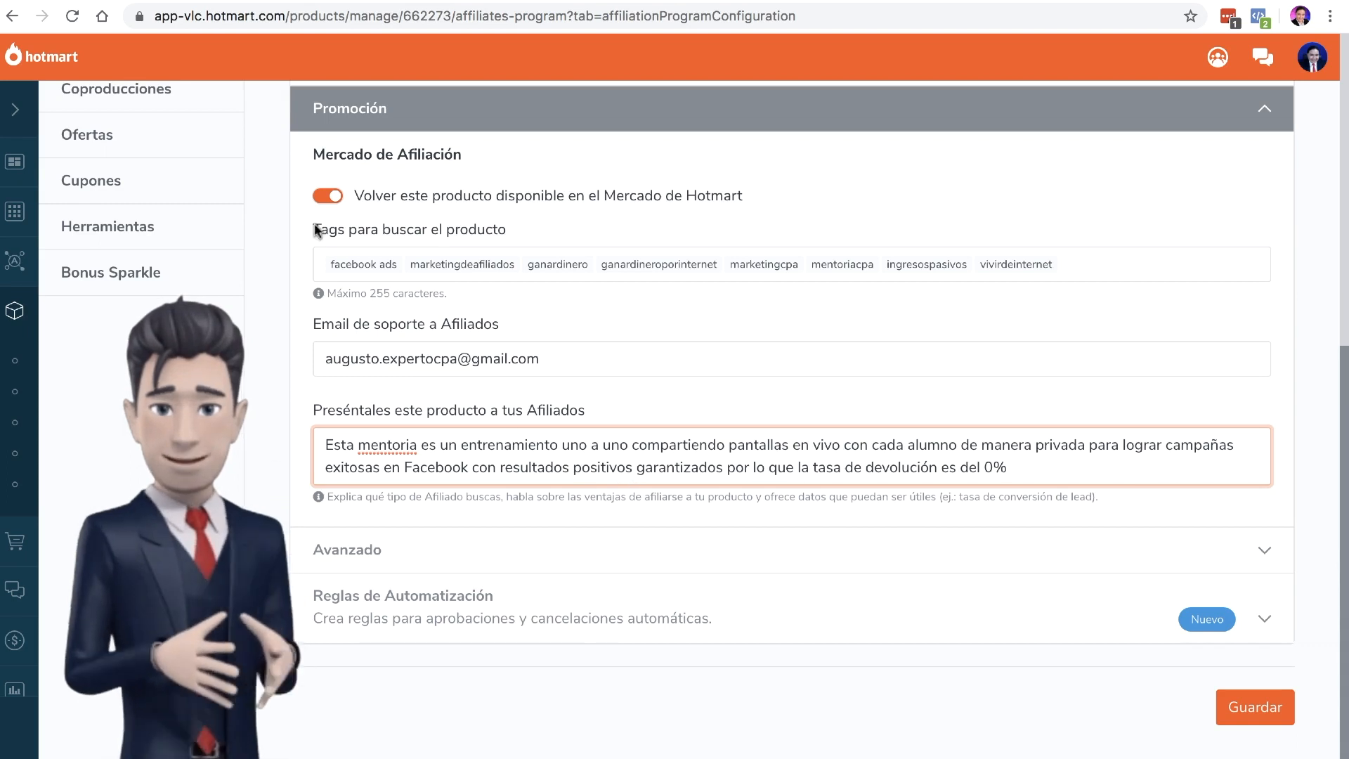
In the advanced affiliate settings, check the cookie validity and coproduction options and allow the affiliation bonus
click(734, 555)
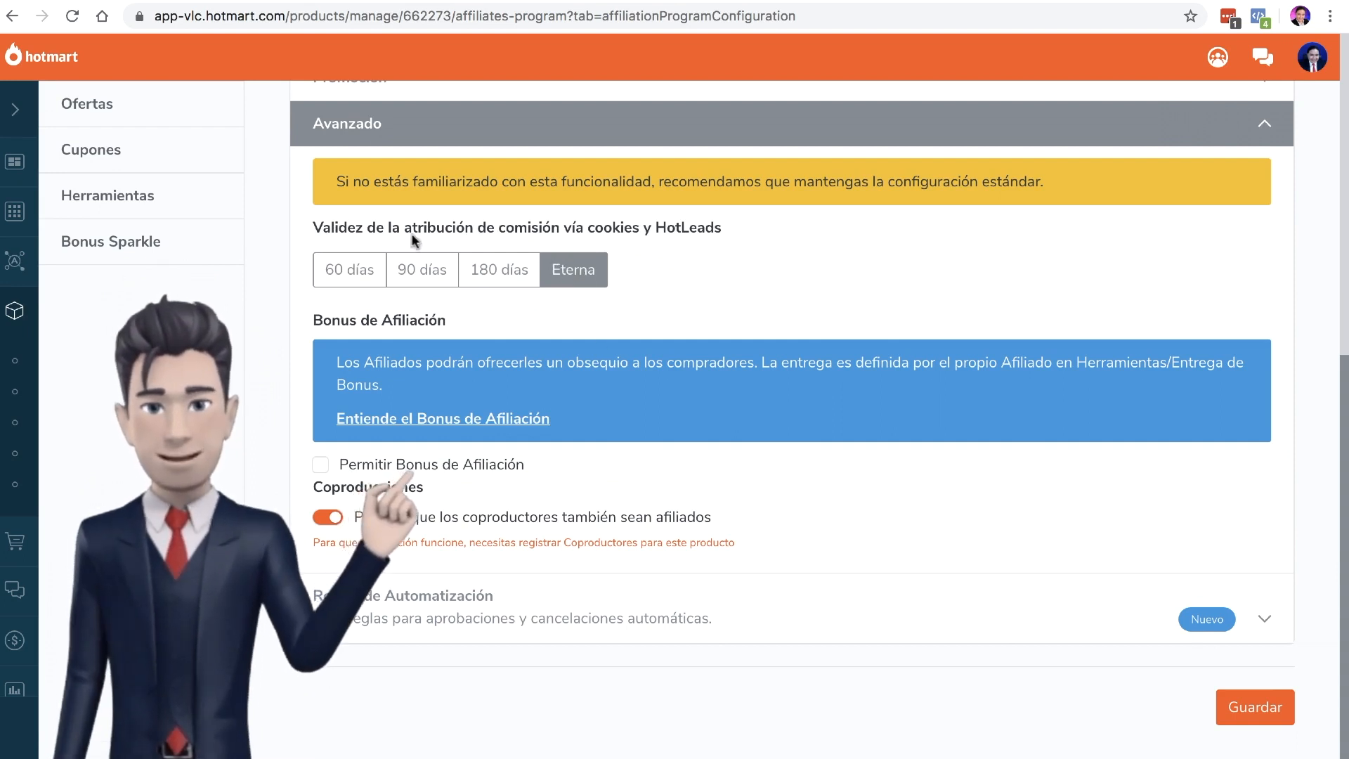
drag(498, 226, 564, 226)
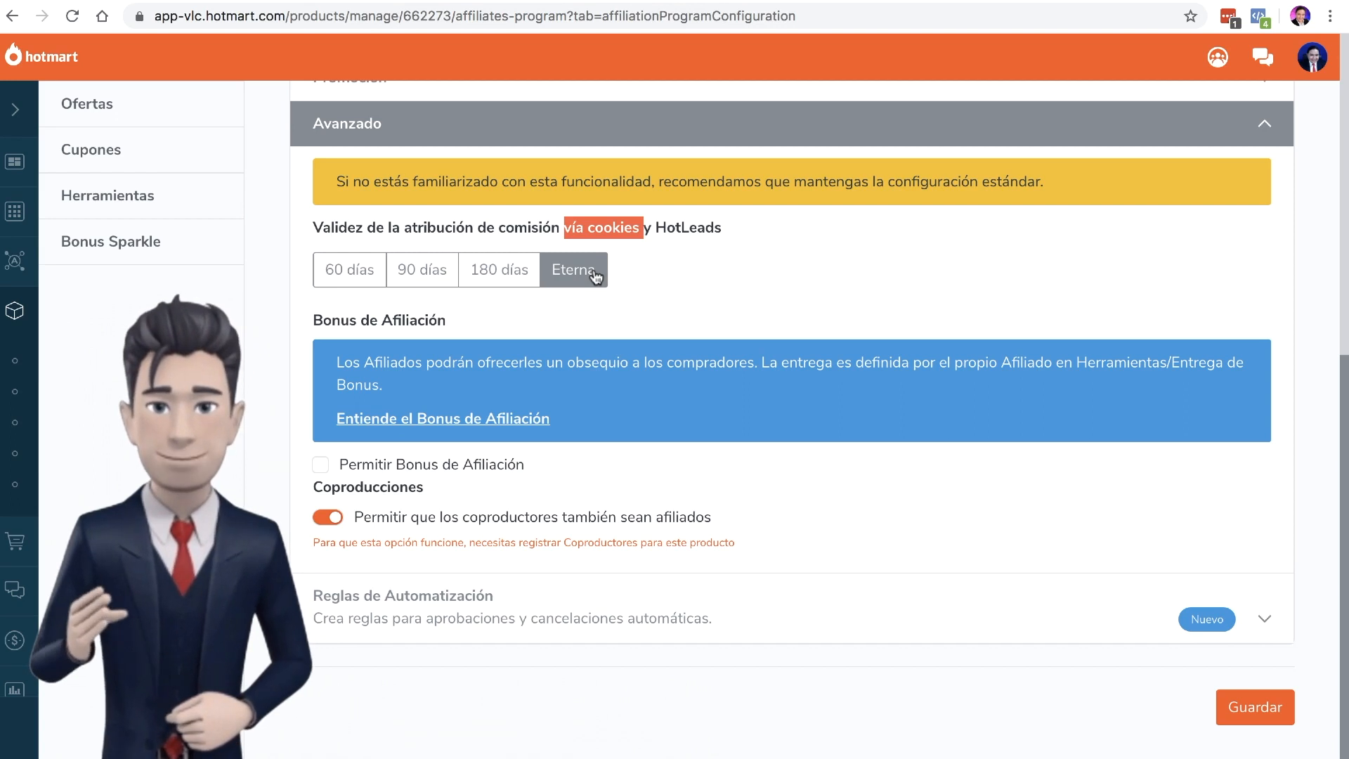
click(321, 465)
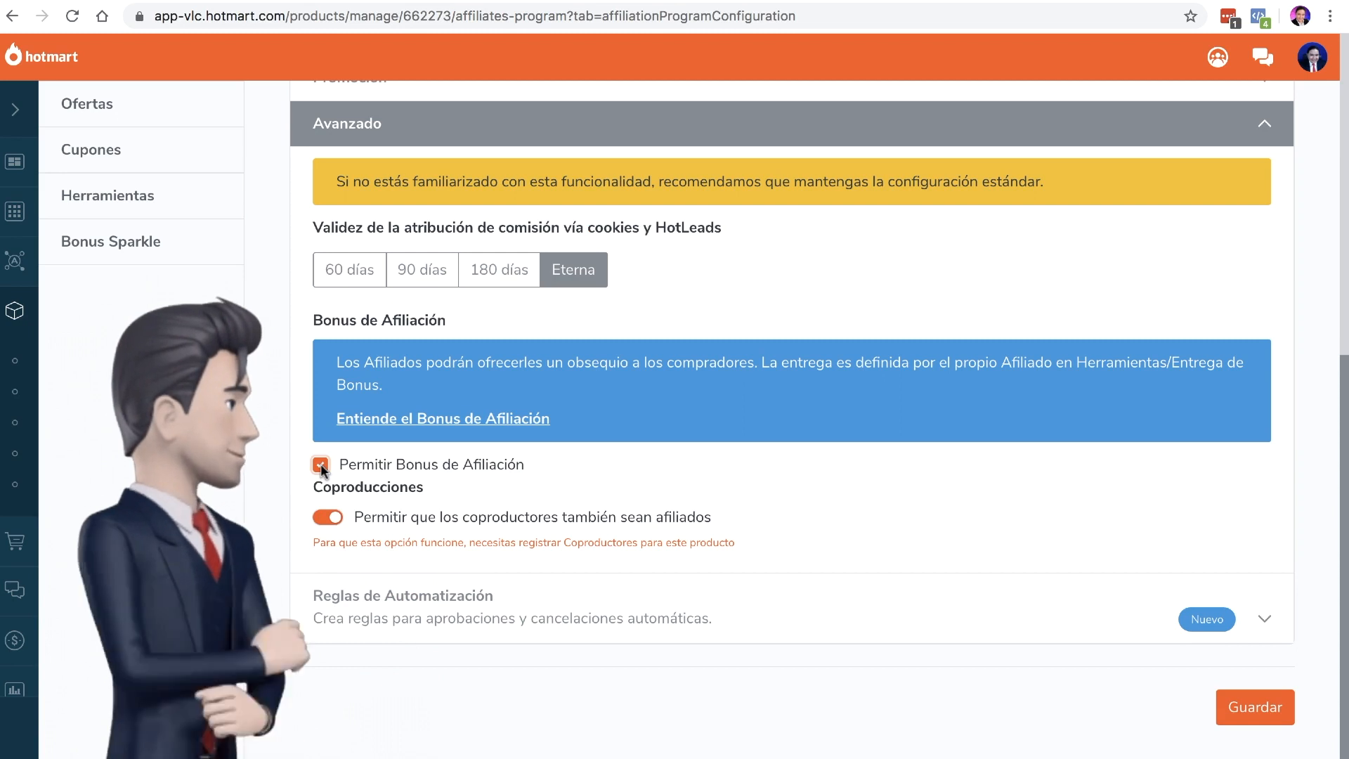
drag(426, 487, 324, 490)
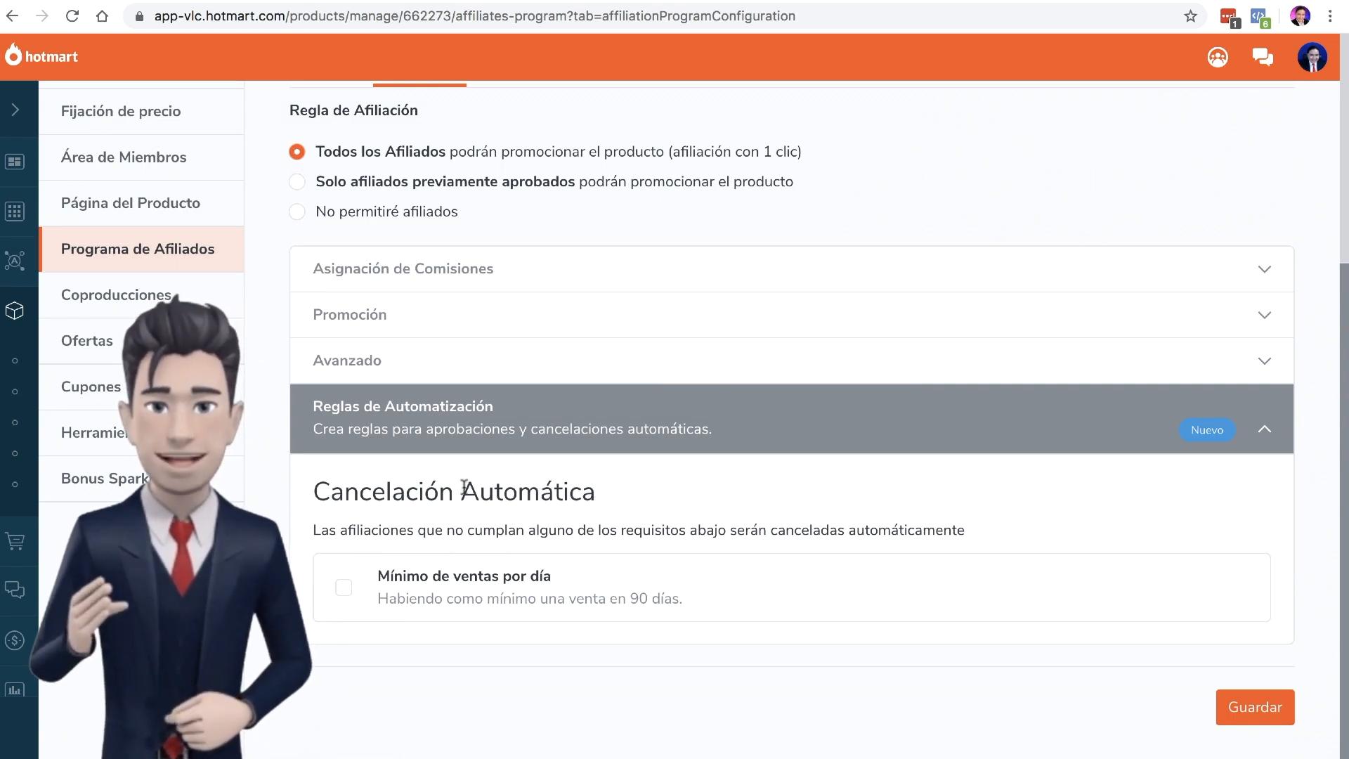
Check the automatic cancellation rule without enabling it, save the affiliate program configuration and open the product's overview
drag(461, 490, 596, 486)
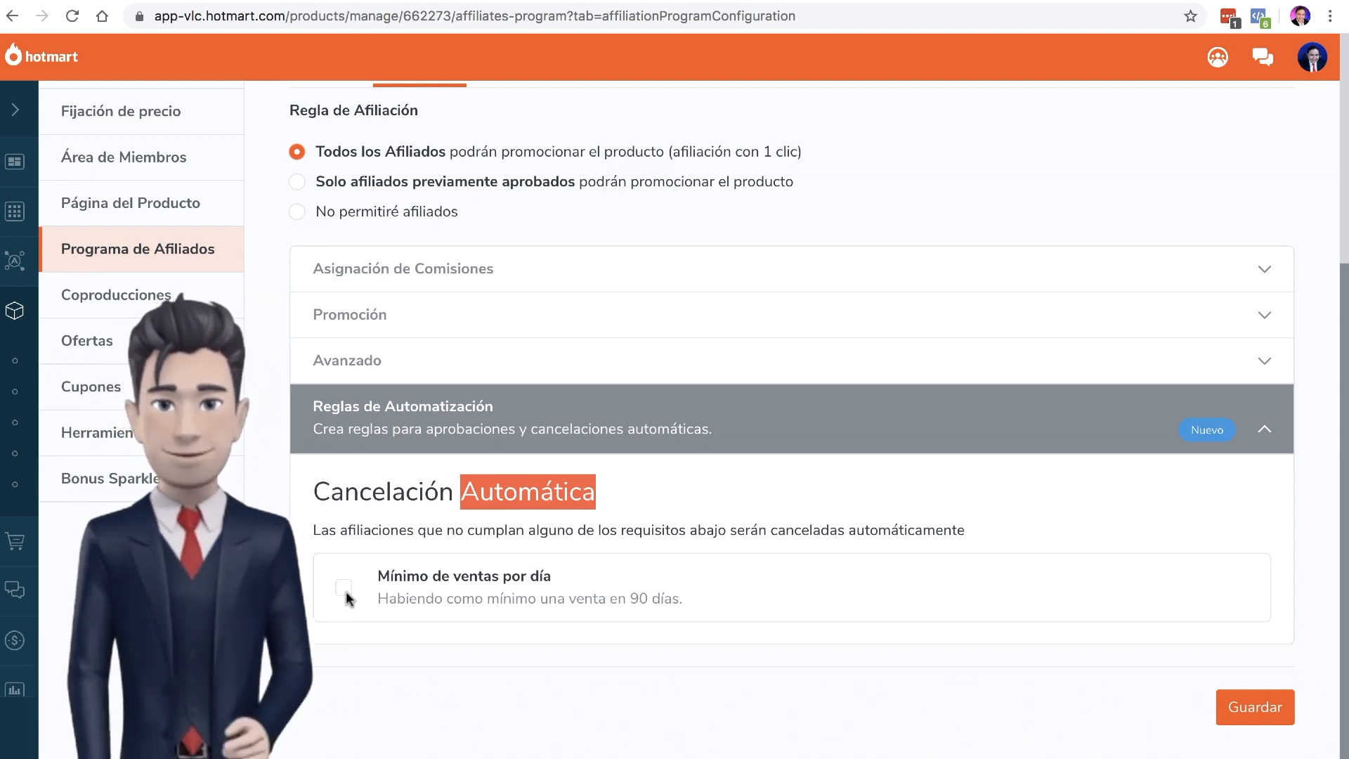
drag(585, 597, 681, 602)
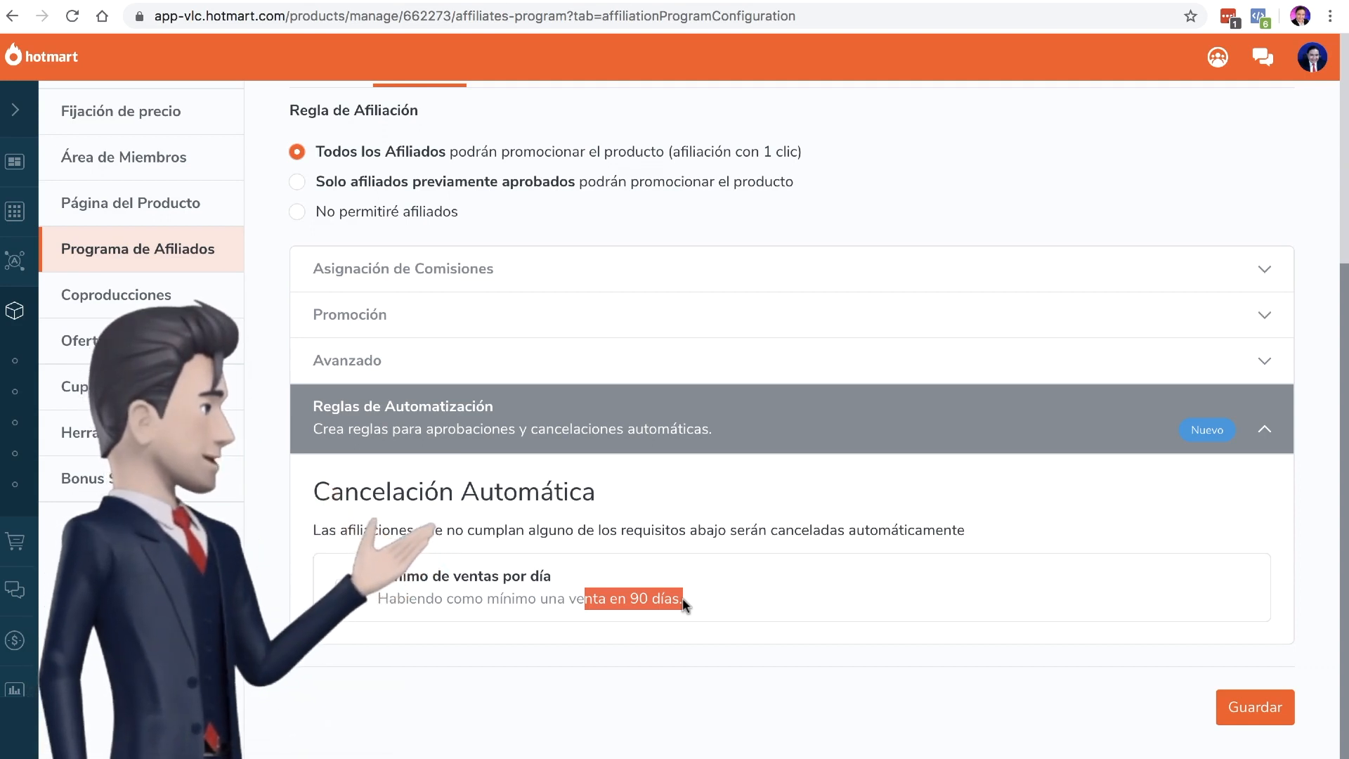
click(1245, 711)
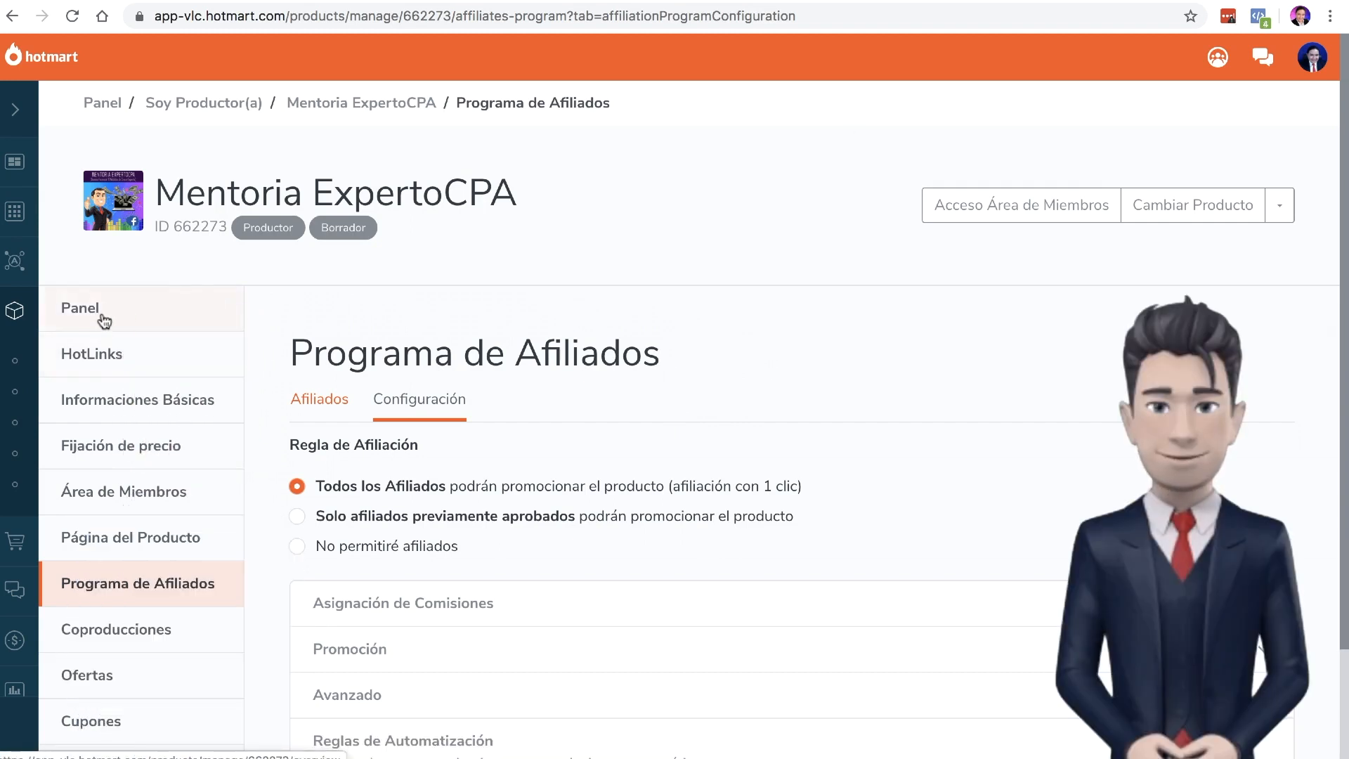
click(104, 321)
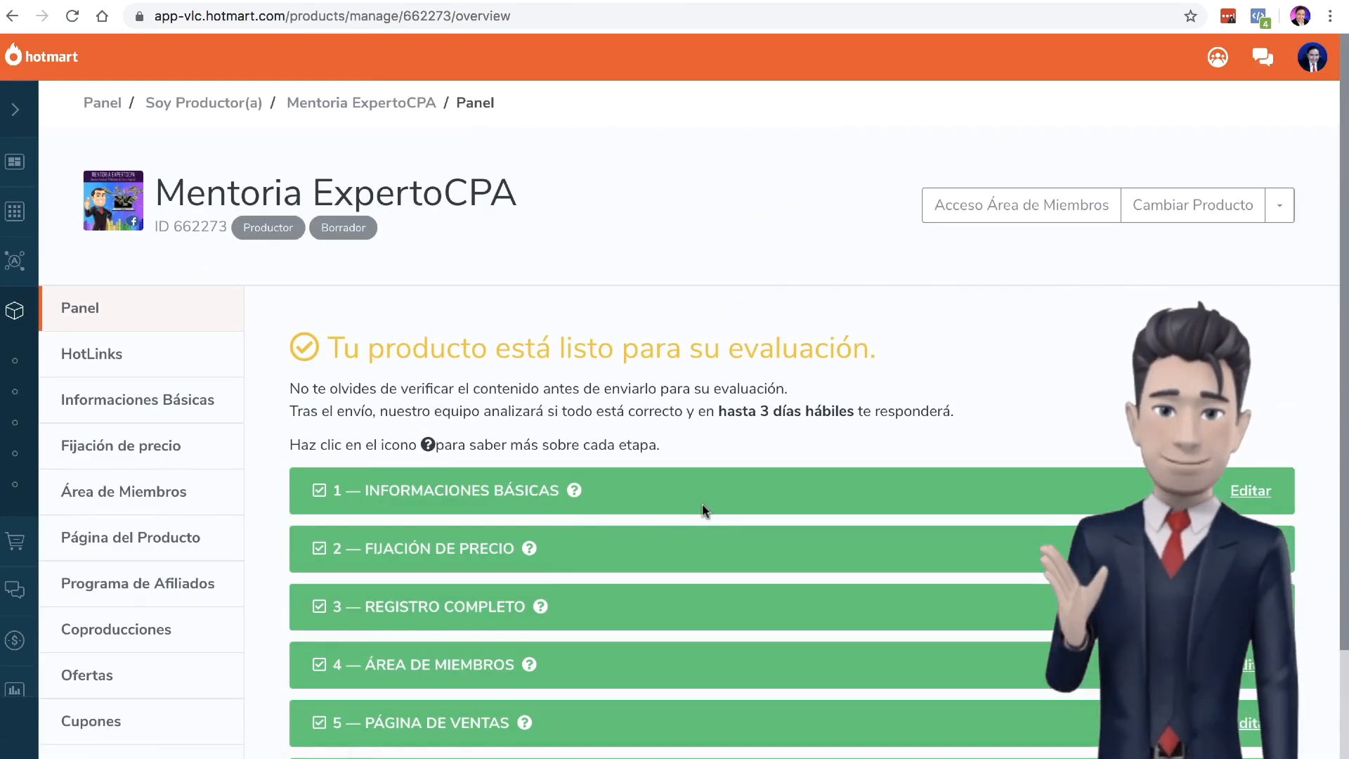
Review the product overview's six setup stages and the evaluation response time before submitting
scroll(704, 508, down, 3)
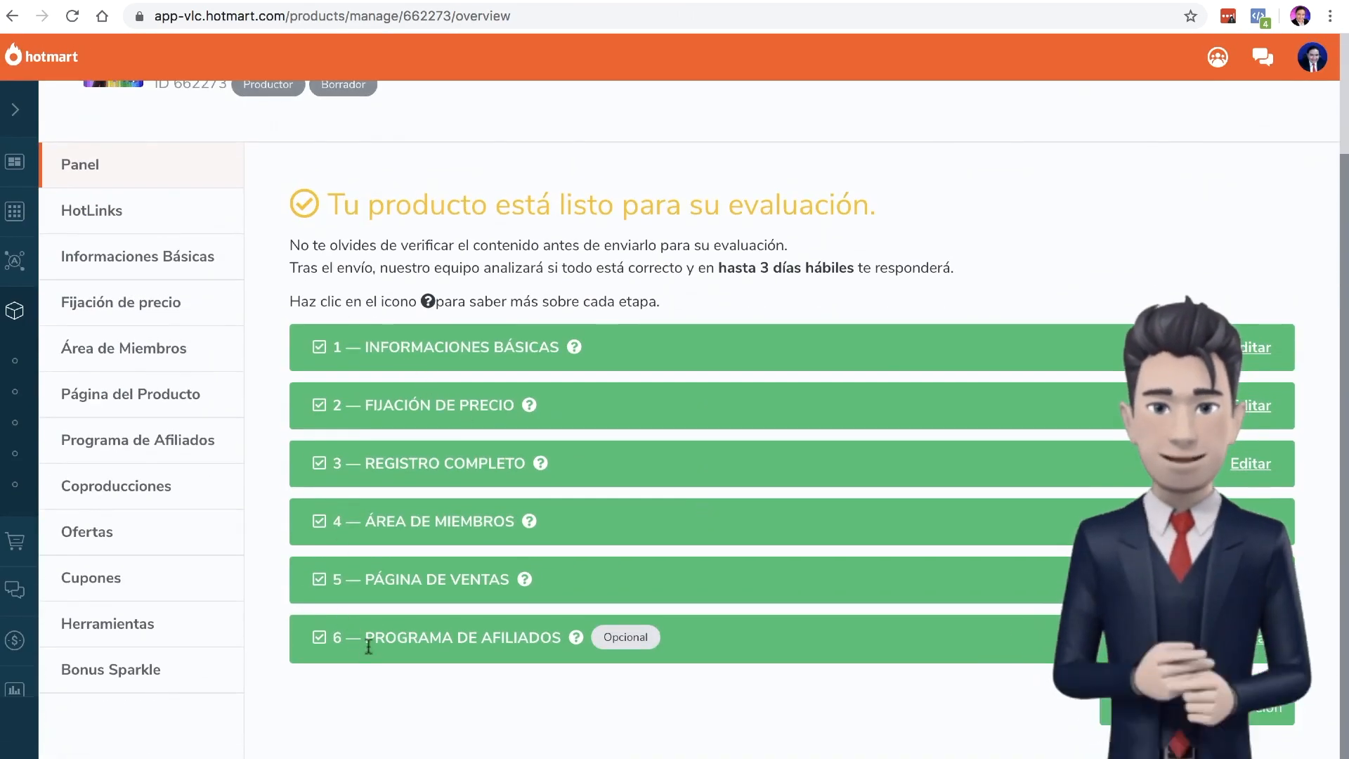
scroll(588, 358, up, 1)
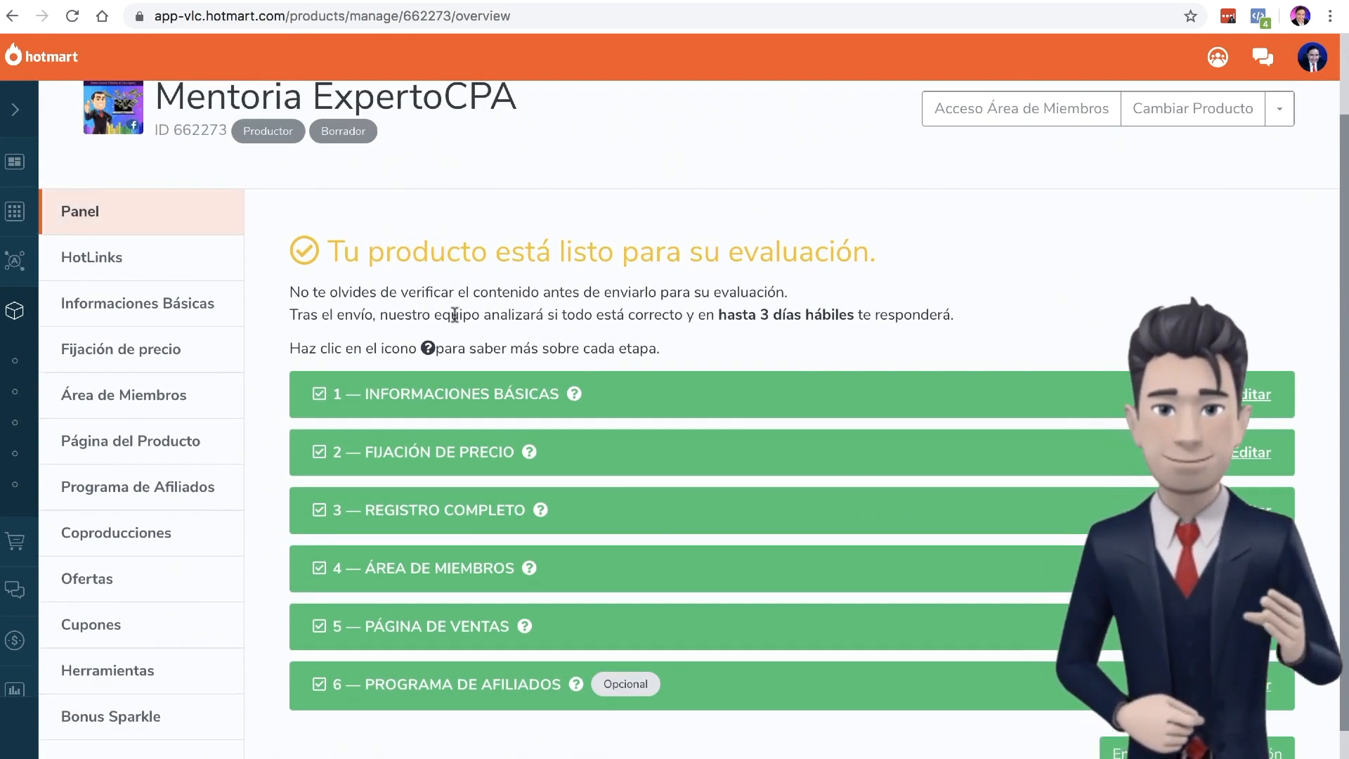
drag(727, 318, 854, 314)
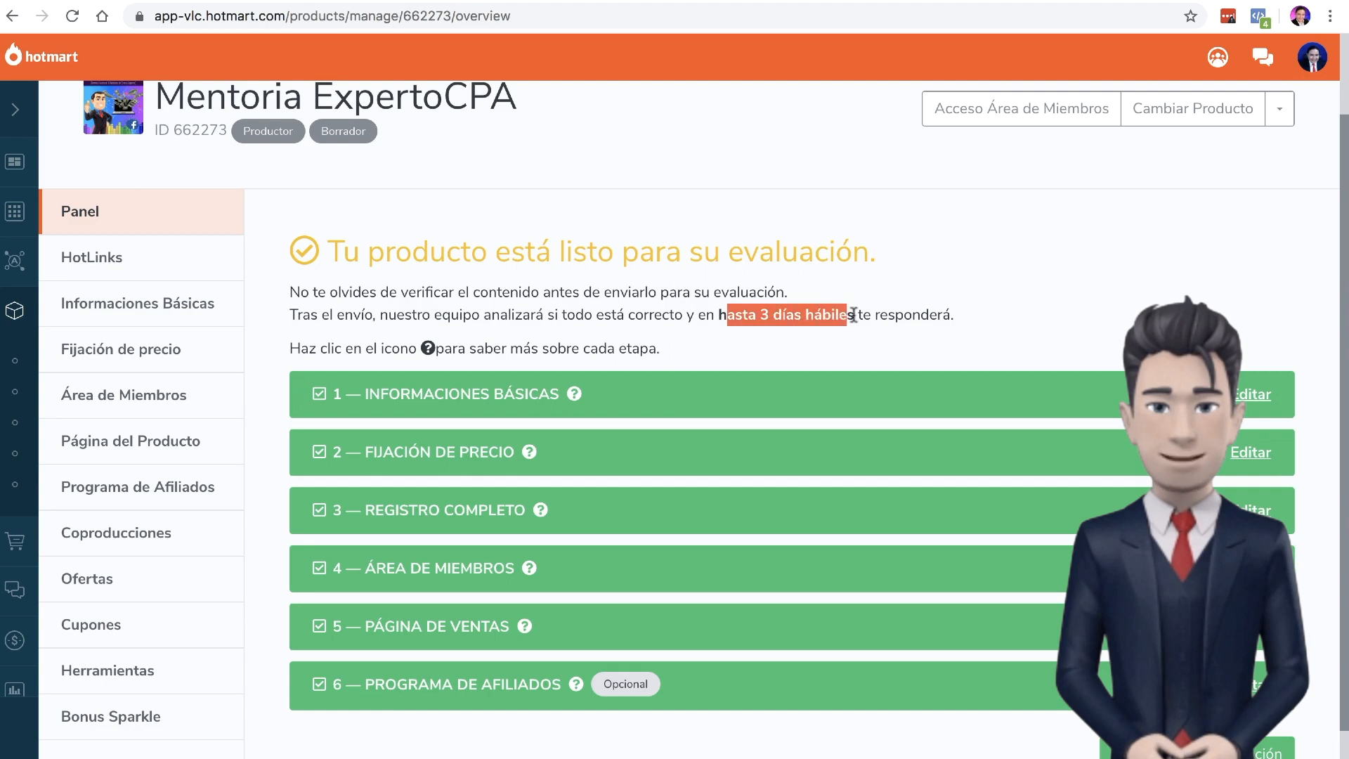
click(921, 313)
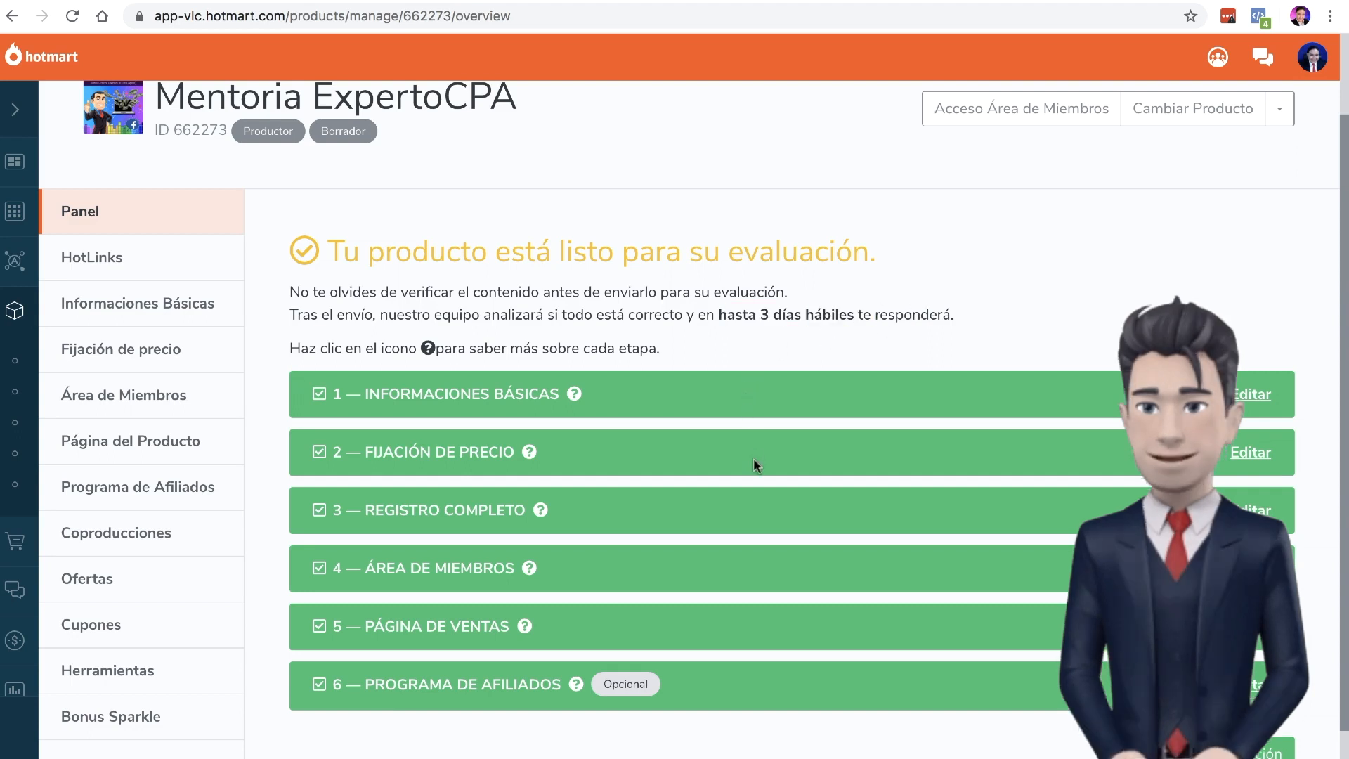
scroll(753, 457, down, 1)
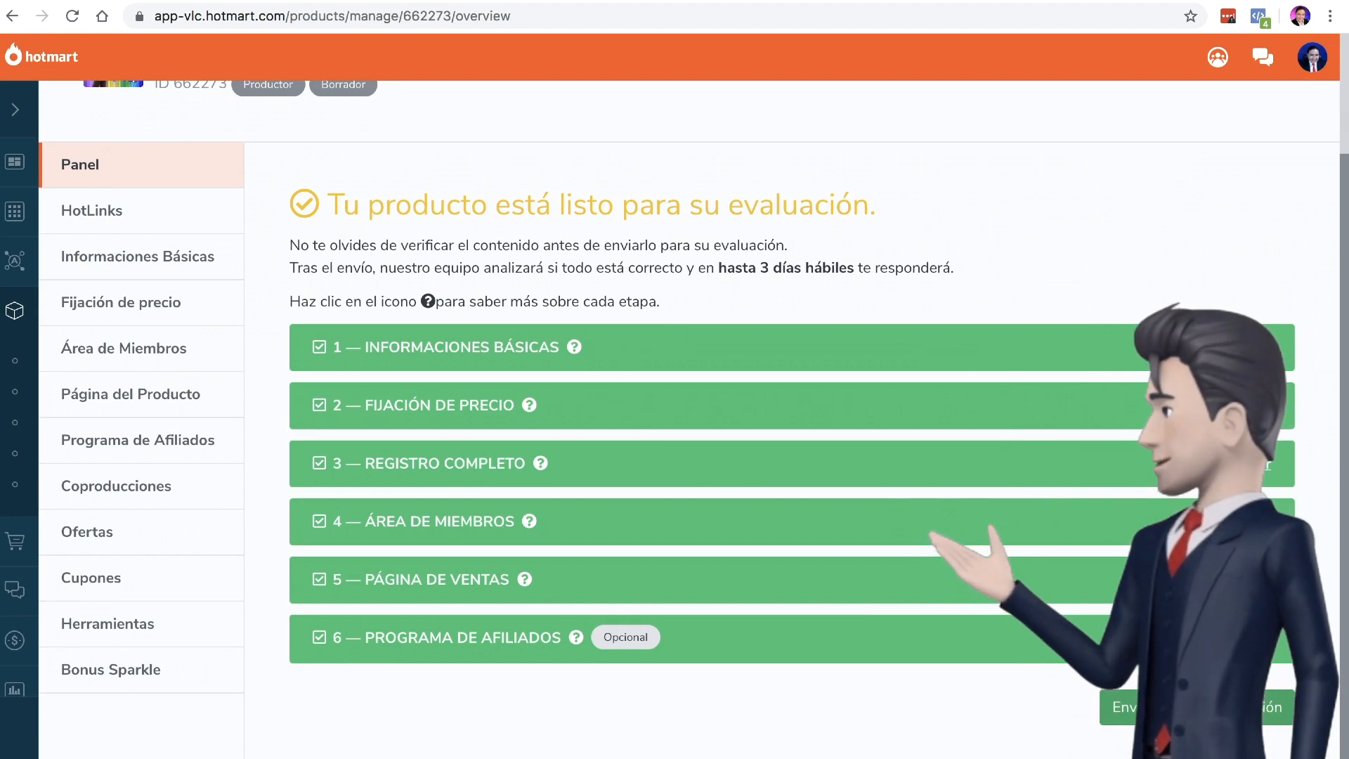
scroll(1162, 722, up, 1)
scroll(1163, 722, up, 3)
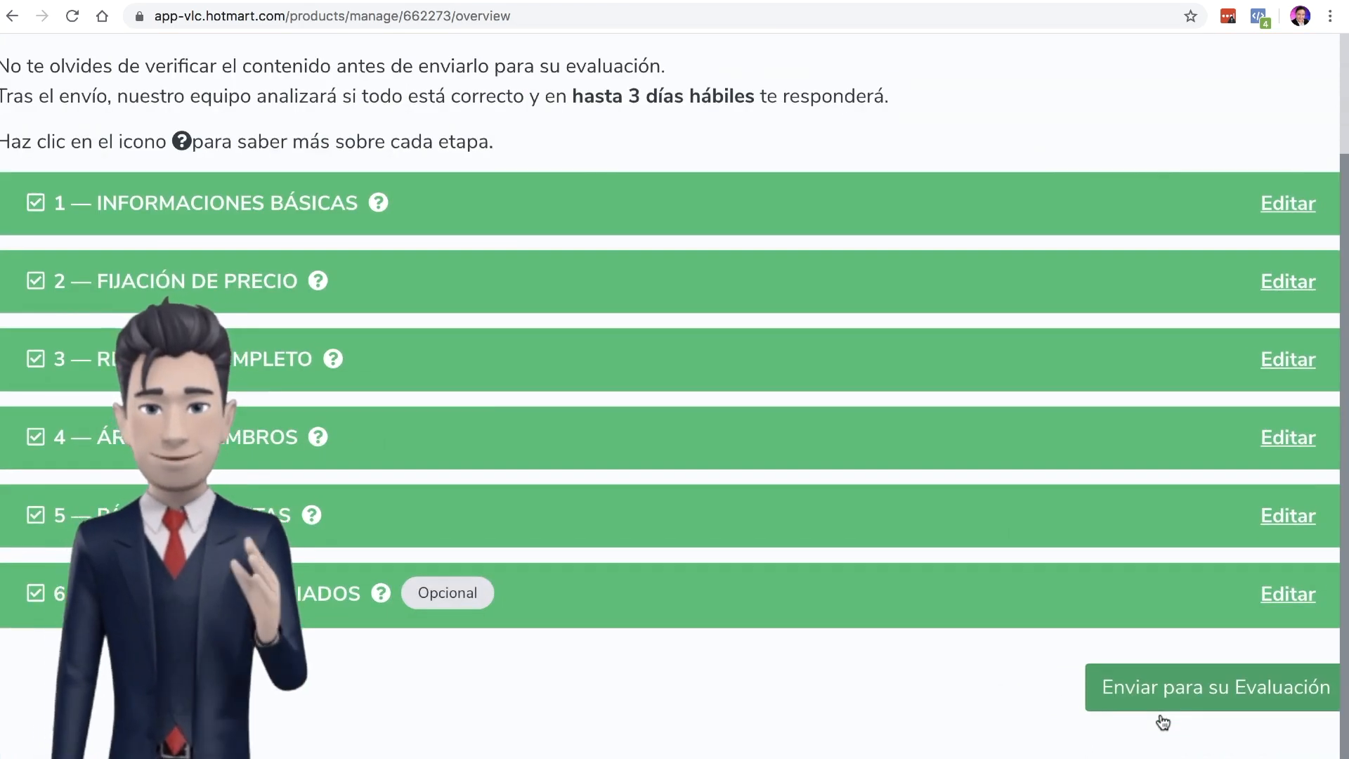
scroll(1163, 722, down, 4)
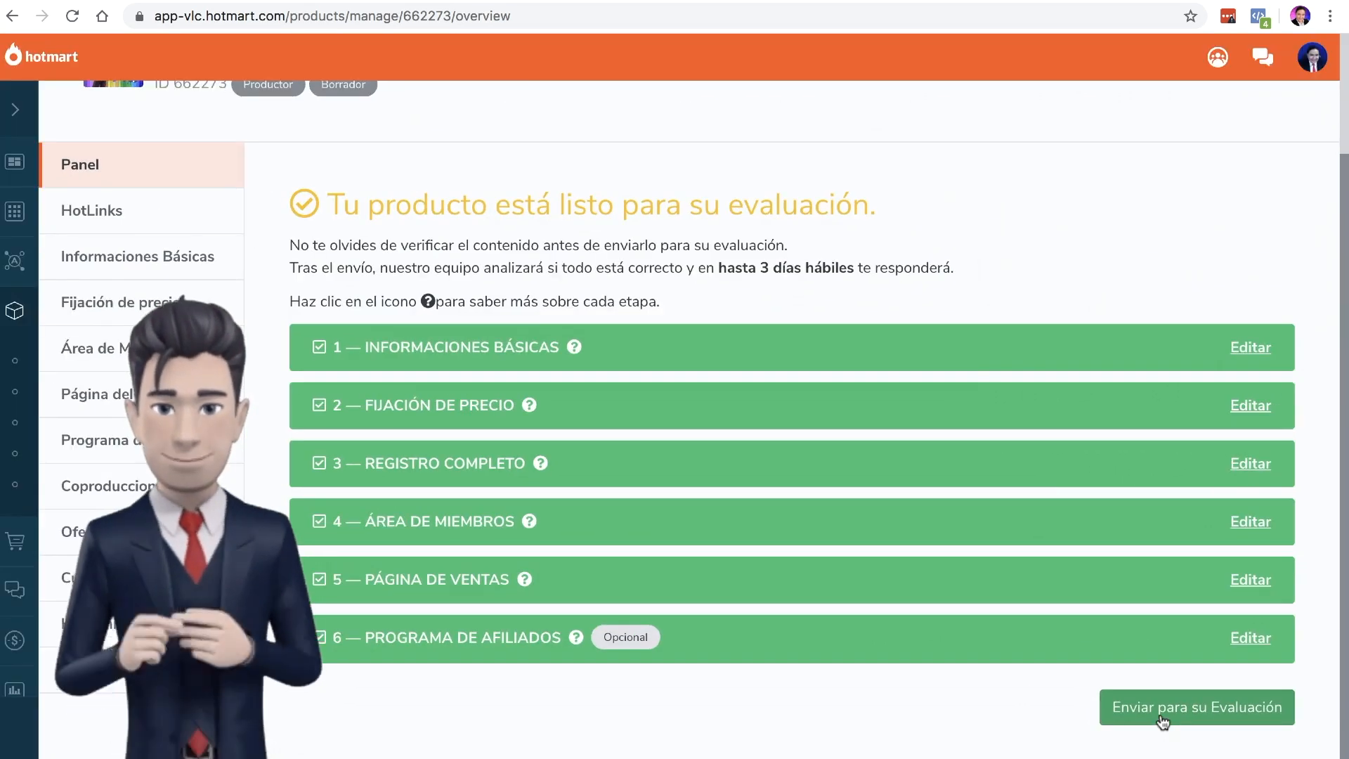
Submit the product for evaluation, reading the confirmation notice and accepting the Terms of Use and Privacy Policy, without observations for the evaluator
click(1151, 702)
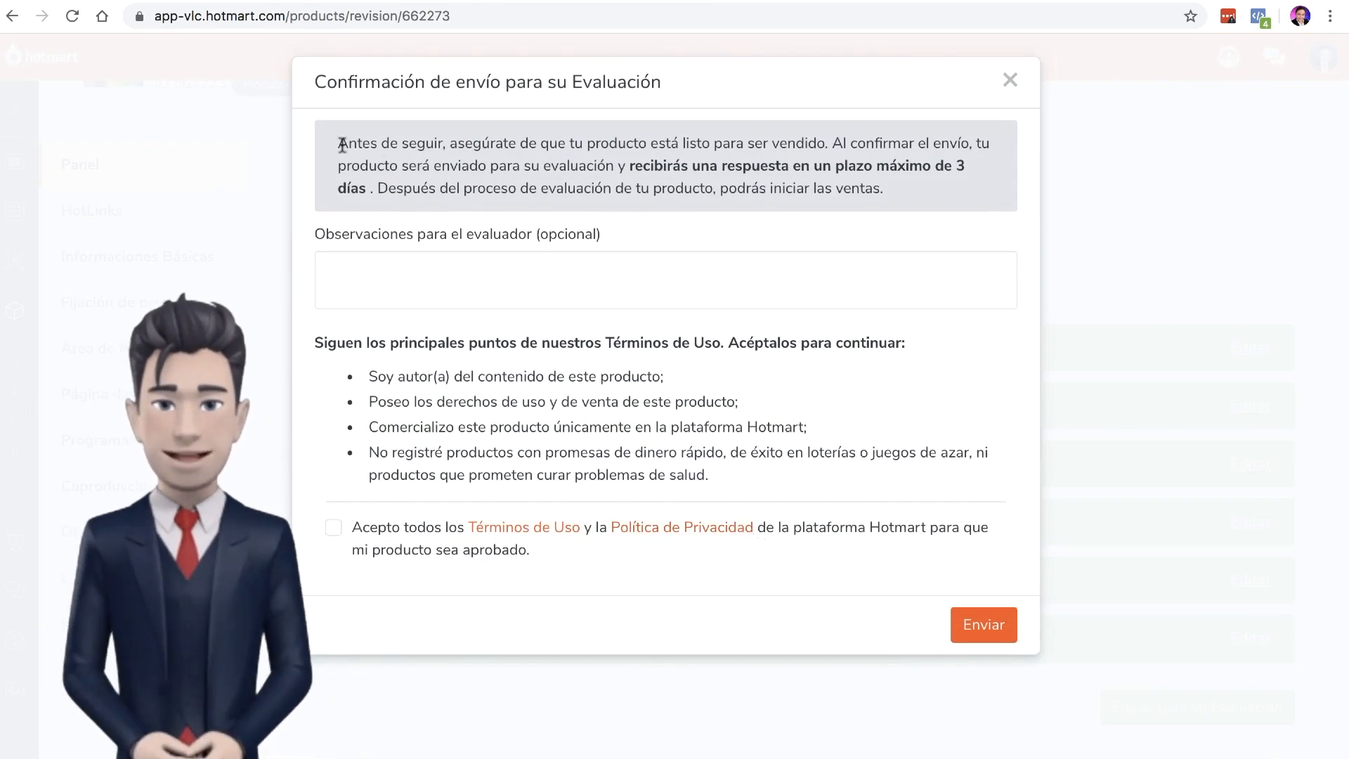
drag(335, 147, 374, 189)
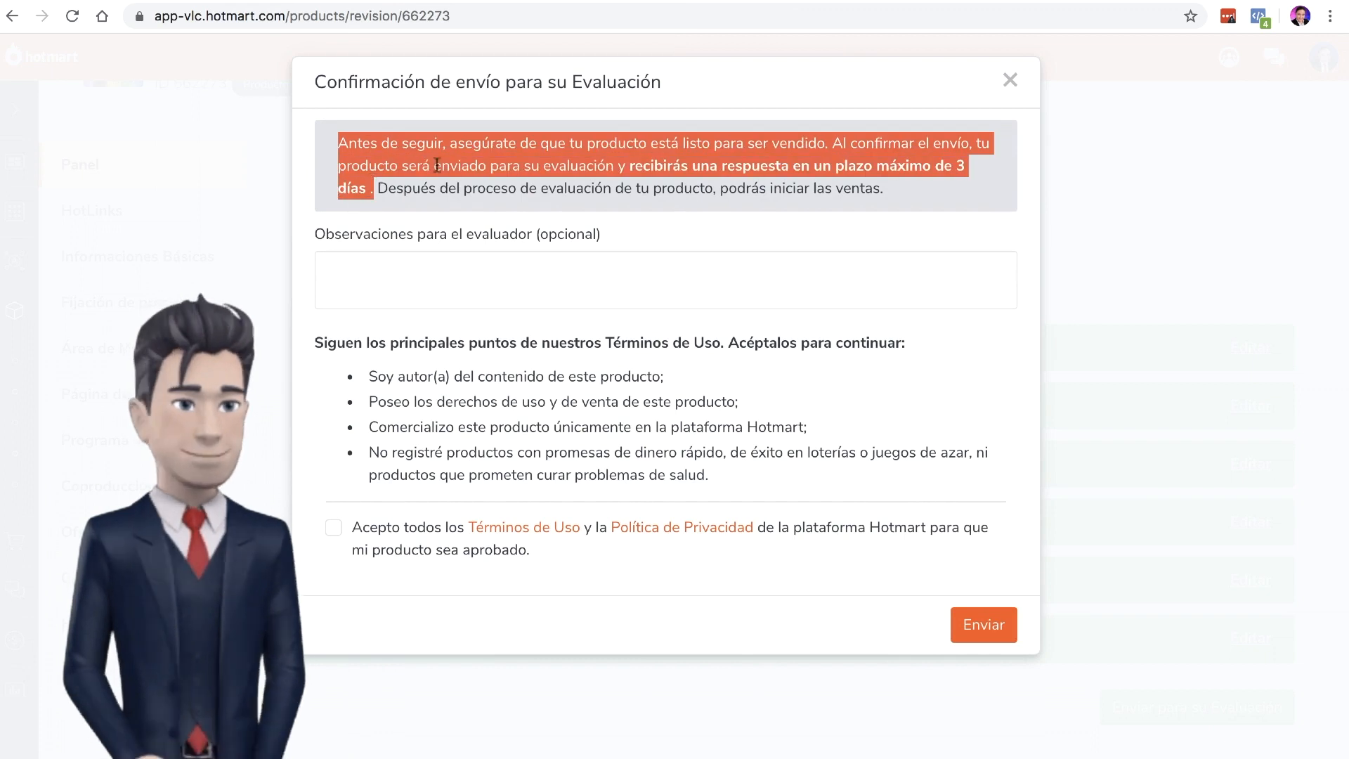
click(553, 150)
drag(839, 161, 966, 165)
click(377, 185)
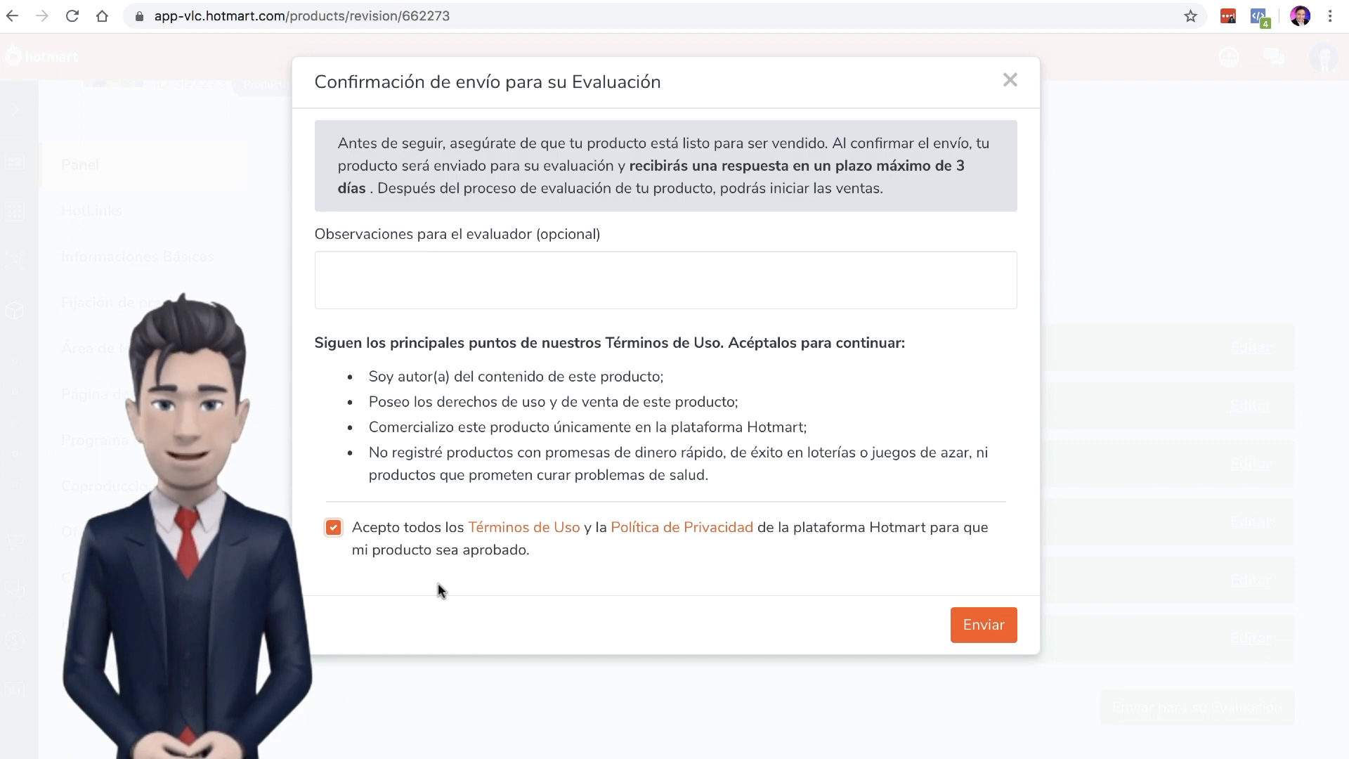
click(982, 627)
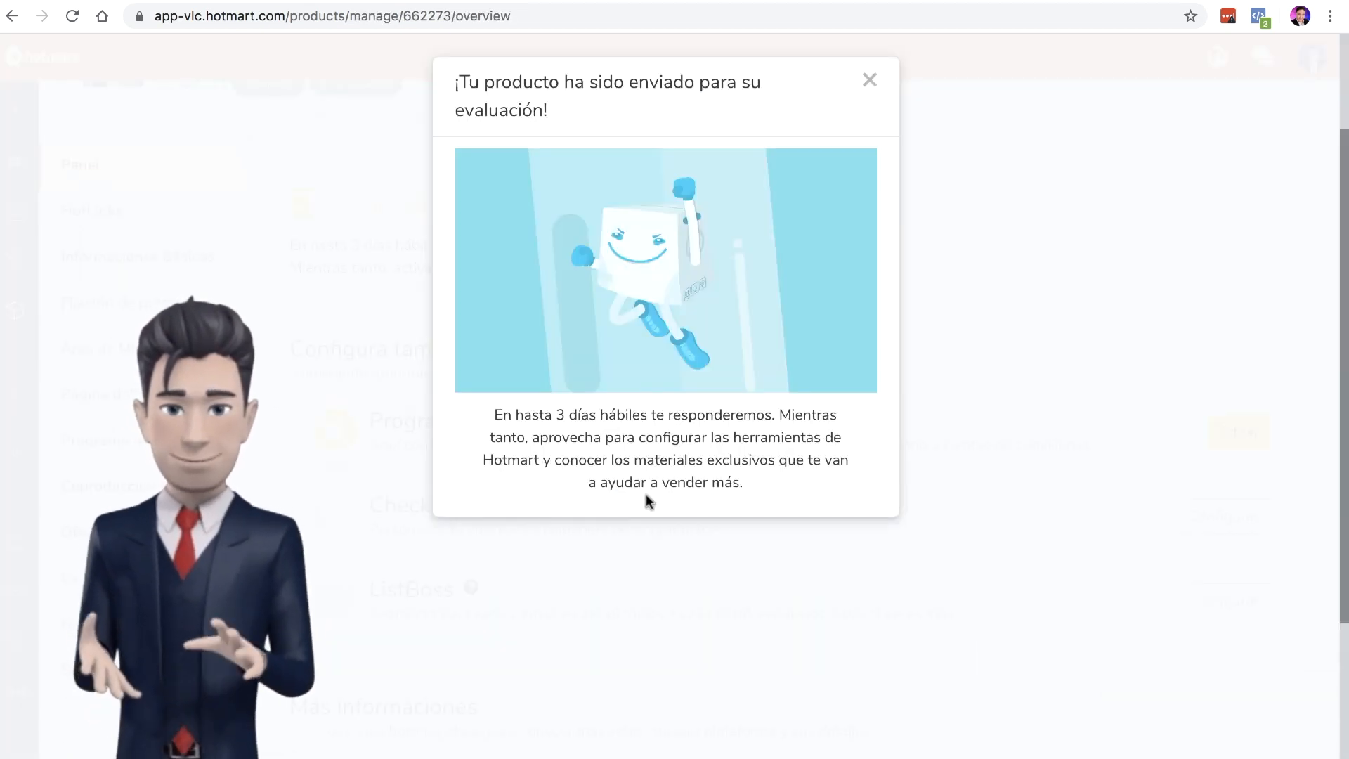
Read and close the submission notice, and check the product's evaluation status on its overview
drag(494, 416, 743, 475)
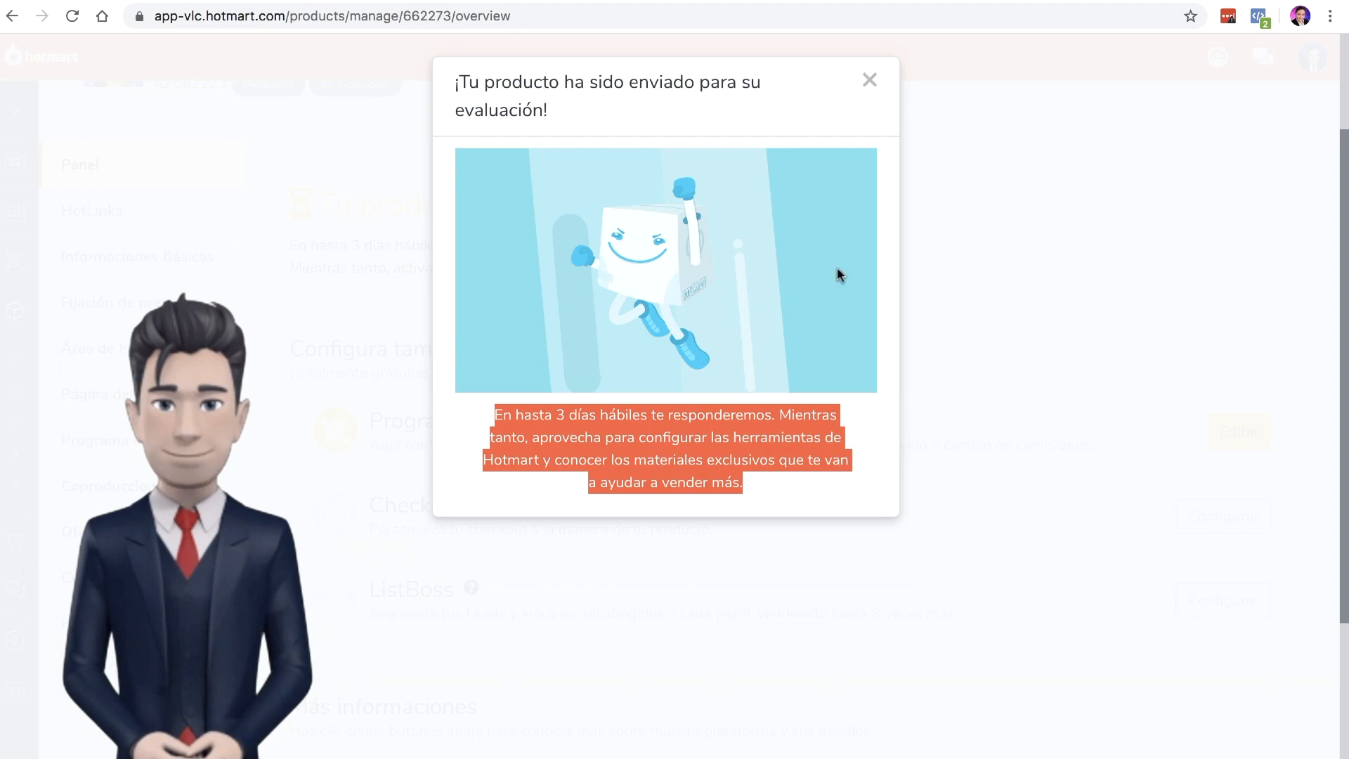
click(870, 82)
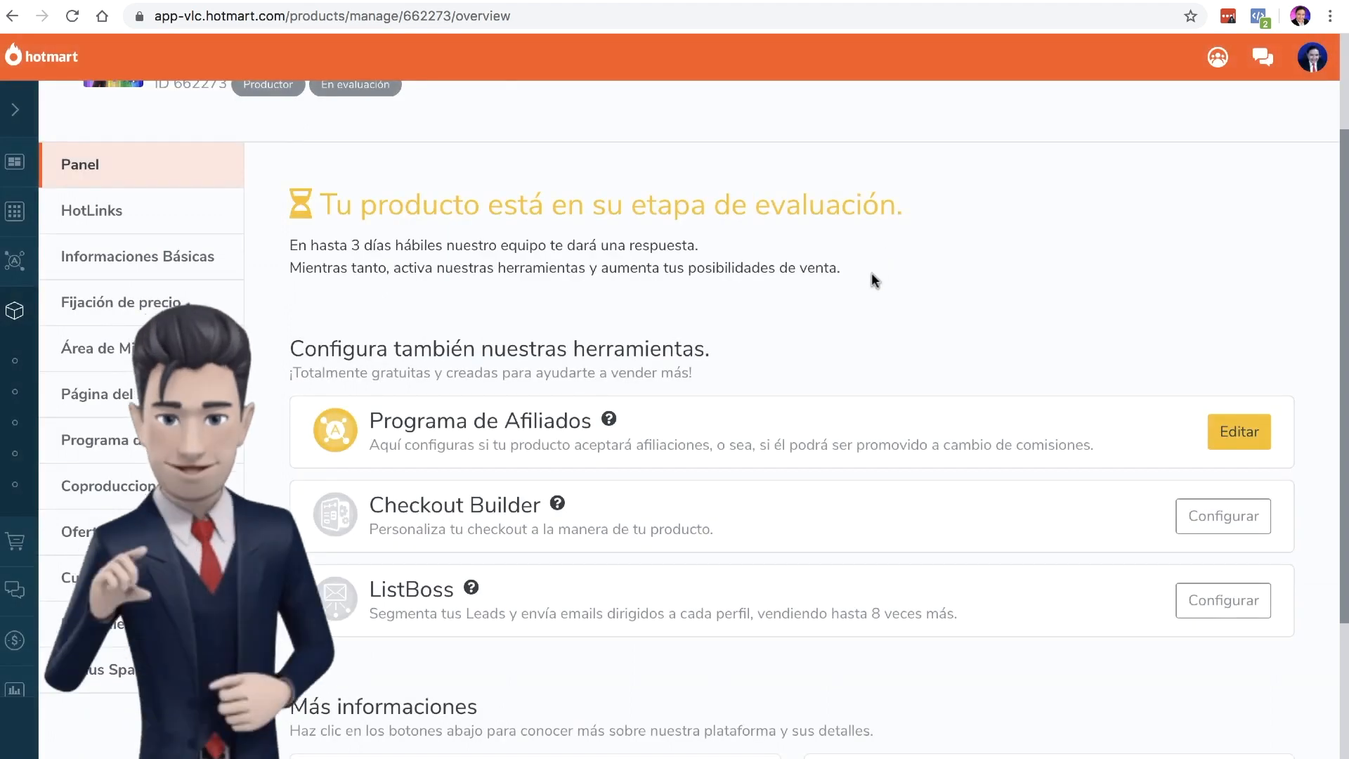
scroll(875, 281, up, 3)
drag(404, 343, 902, 345)
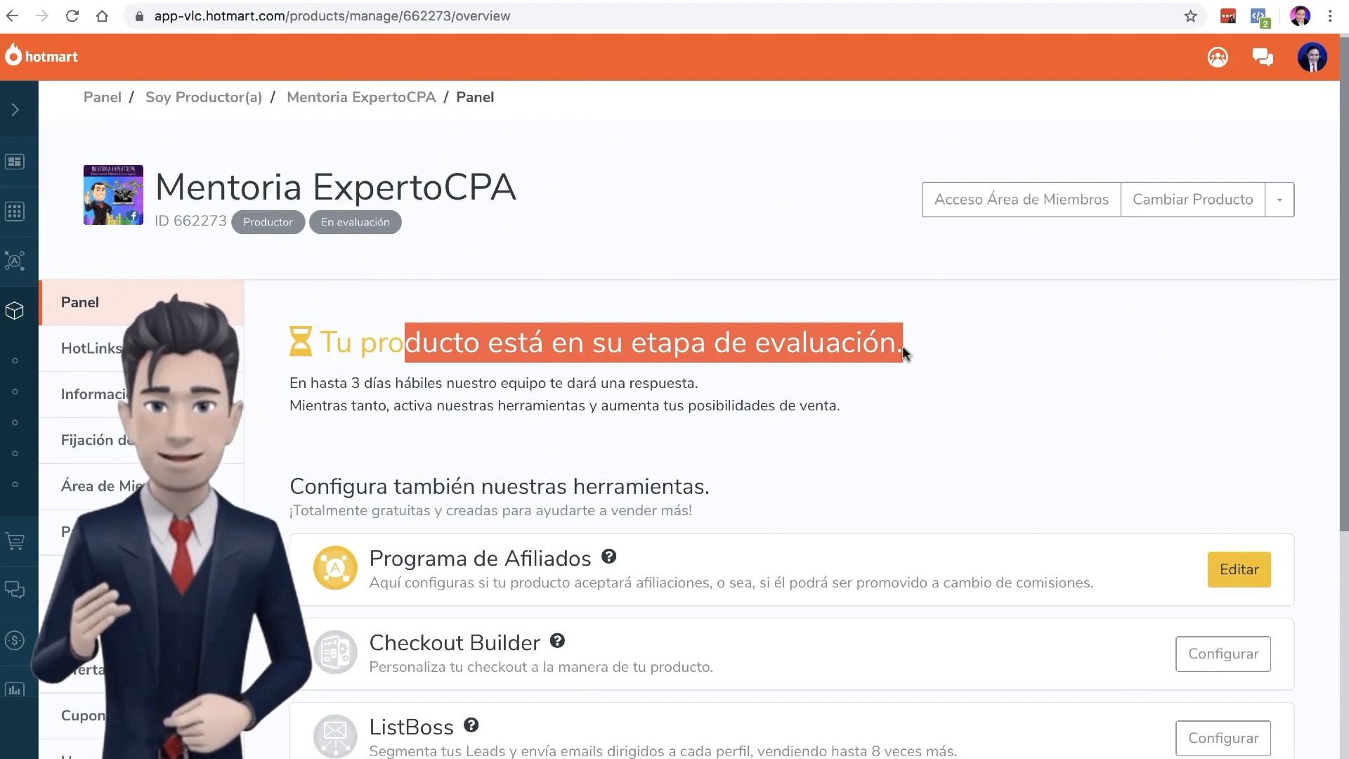